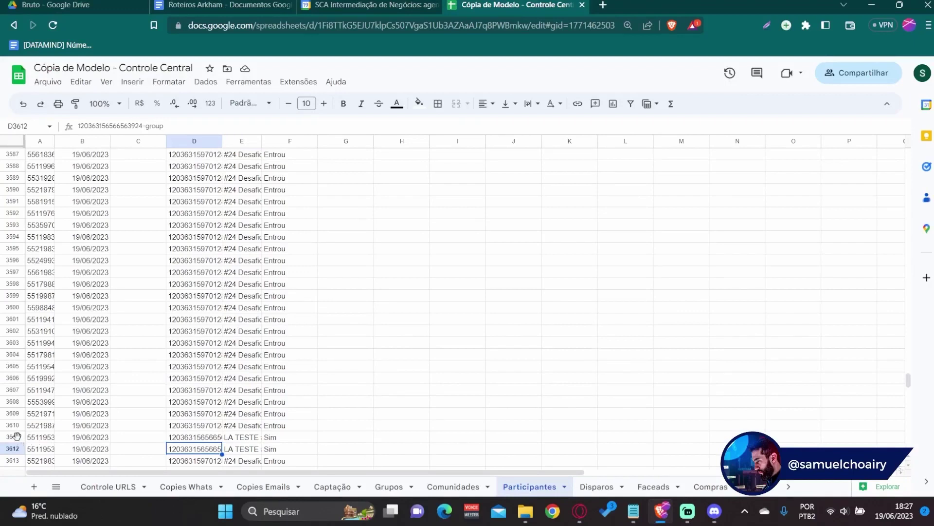
# Delete the two LA TESTE rows 3611 and 3612 from the Participantes sheet.
pyautogui.moveTo(14, 436); pyautogui.dragTo(16, 444)
pyautogui.rightClick(16, 445)
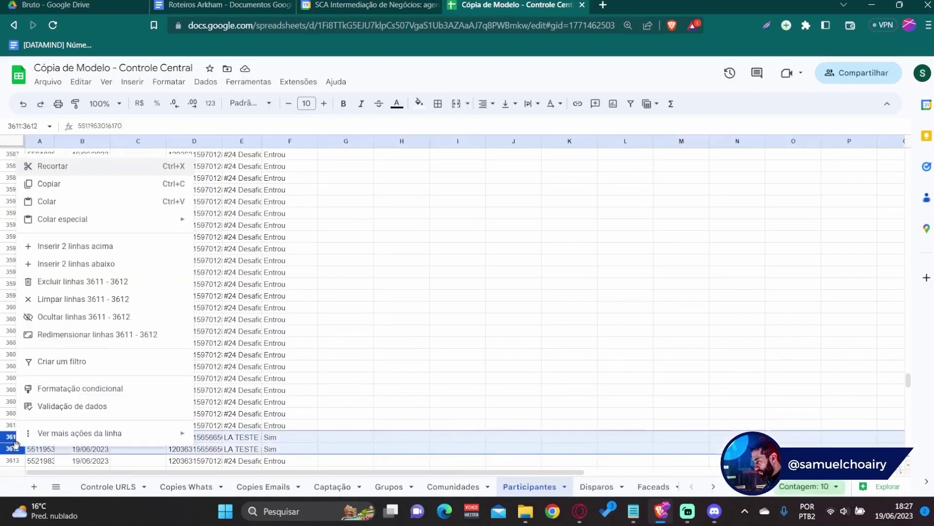
pyautogui.click(82, 282)
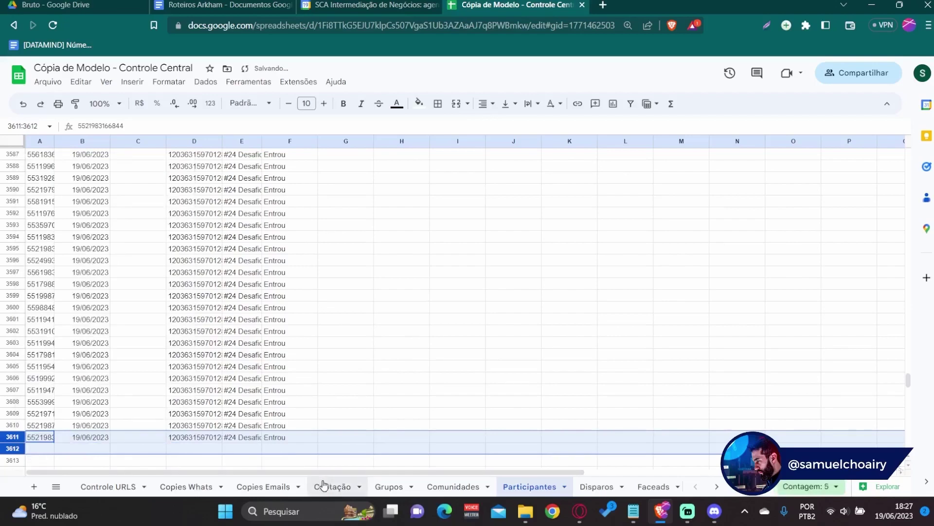
# In the Captação sheet, set the Entrou Grupo value in cell L2 to Não.
pyautogui.click(326, 485)
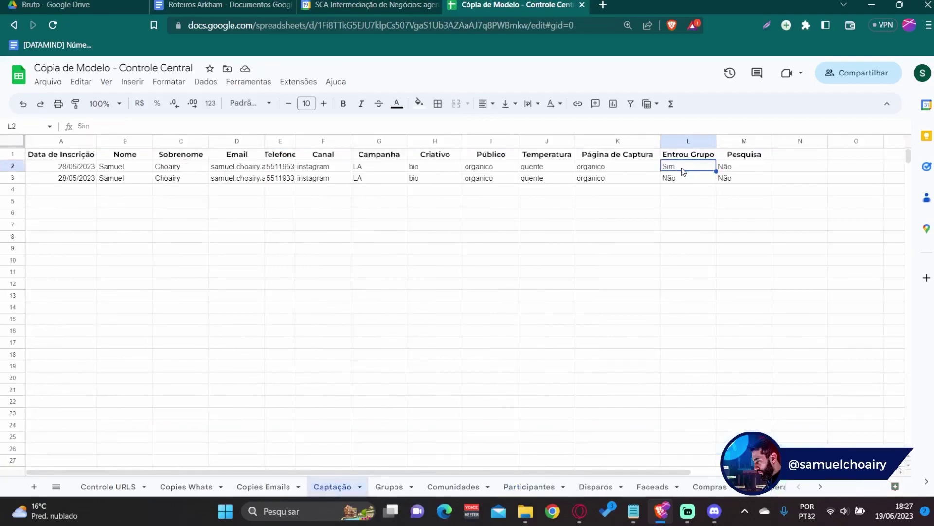
pyautogui.write('Não')
pyautogui.press('Return')
pyautogui.click(682, 168)
# In the Comunidades sheet, set the Participantes count of LA TESTE #008 in cell G3 to 1.
pyautogui.click(465, 487)
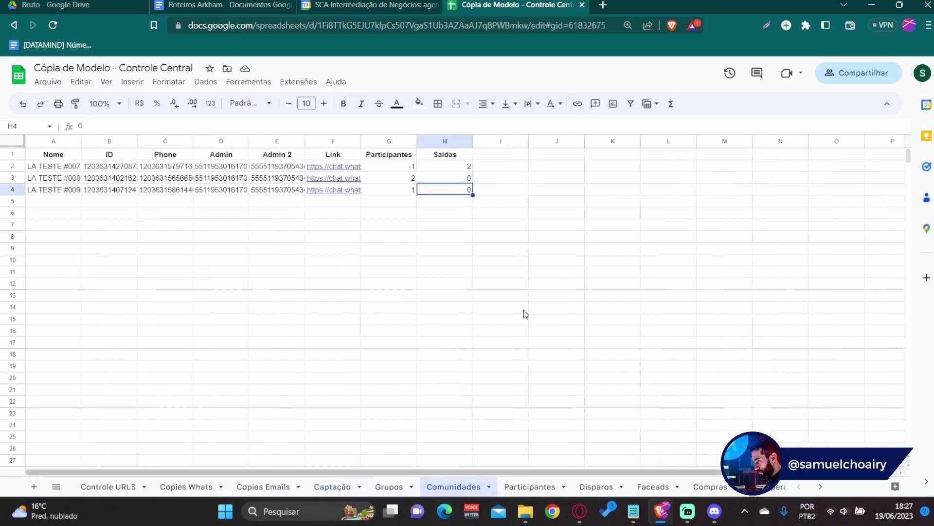
pyautogui.click(402, 180)
pyautogui.write('1')
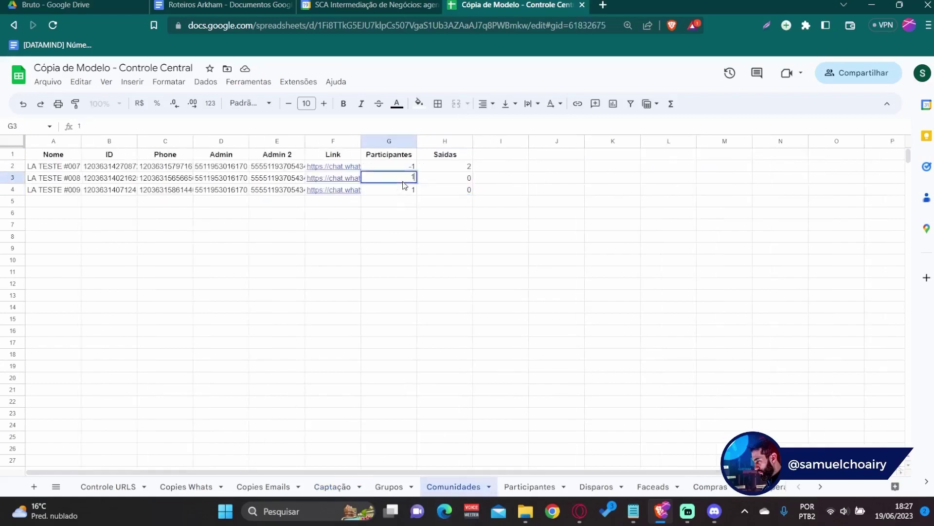
pyautogui.press('Return')
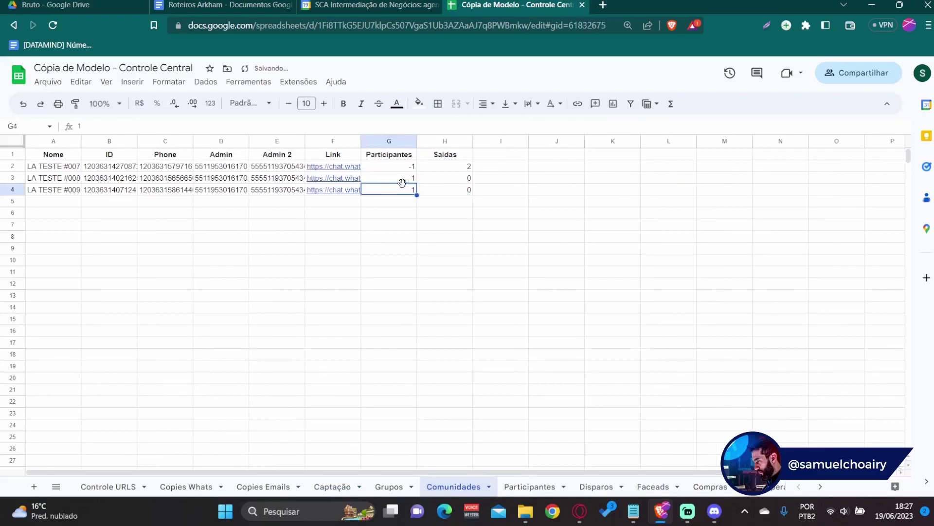
pyautogui.click(406, 180)
pyautogui.click(425, 180)
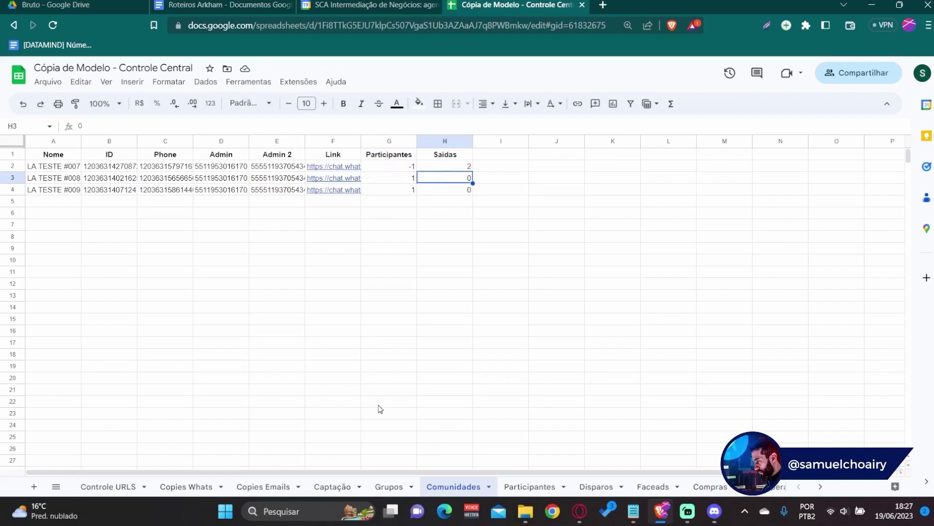
# Check the reset data in the Captação, Comunidades and Participantes sheets, ending at the last rows of Participantes.
pyautogui.click(334, 486)
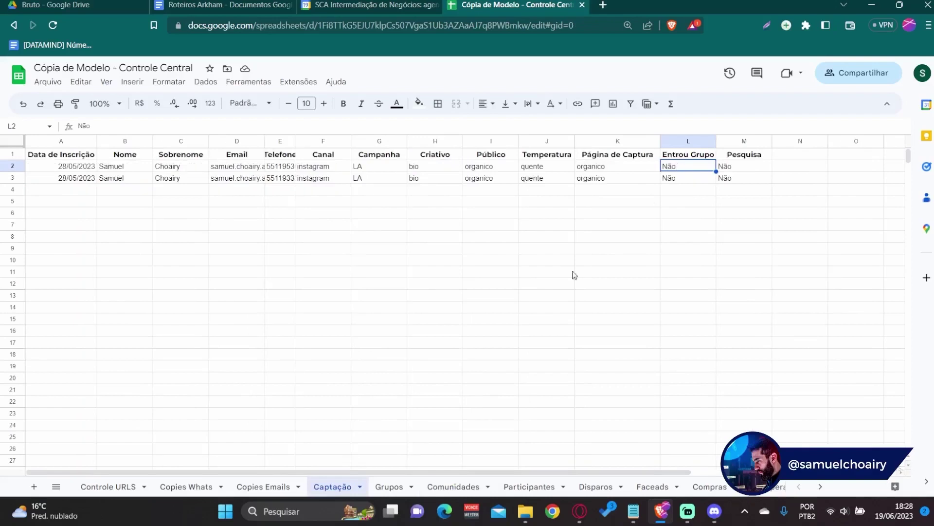
pyautogui.click(440, 486)
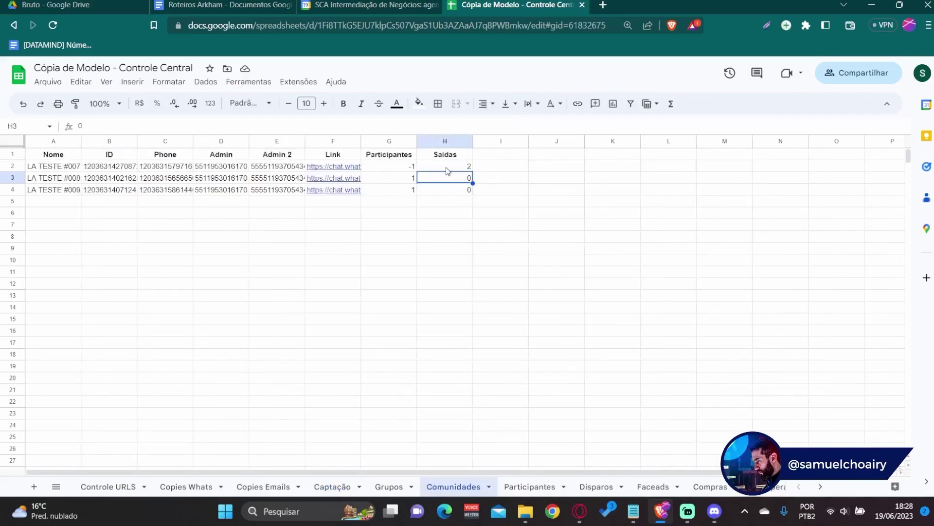
pyautogui.click(519, 486)
pyautogui.click(219, 448)
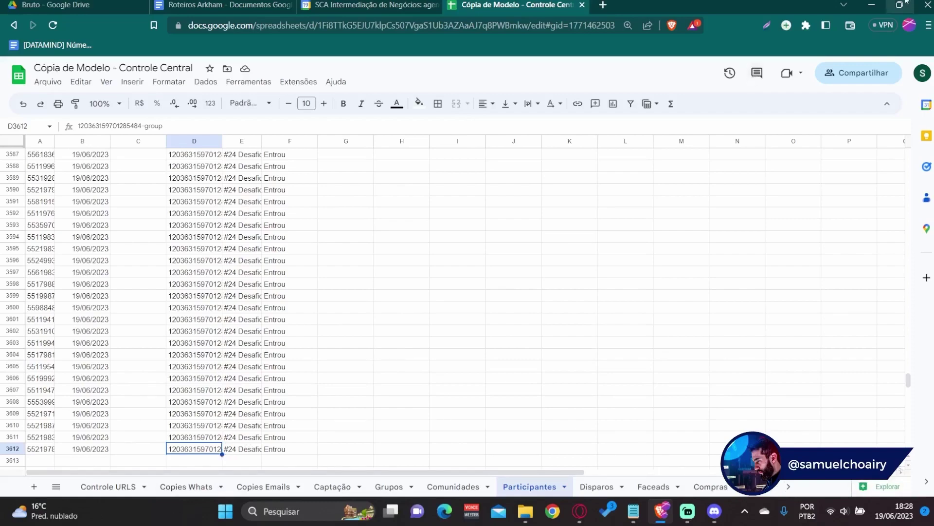
# Switch to the n8n workflow [LA] Fluxo Controle Grupo and examine the Webhook node's URL and pinned JSON output.
pyautogui.moveTo(575, 513)
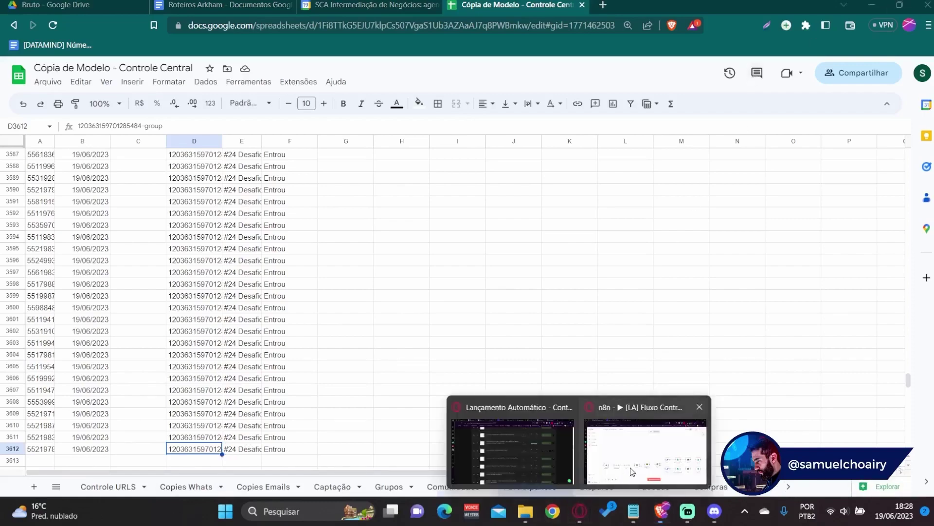
pyautogui.click(631, 473)
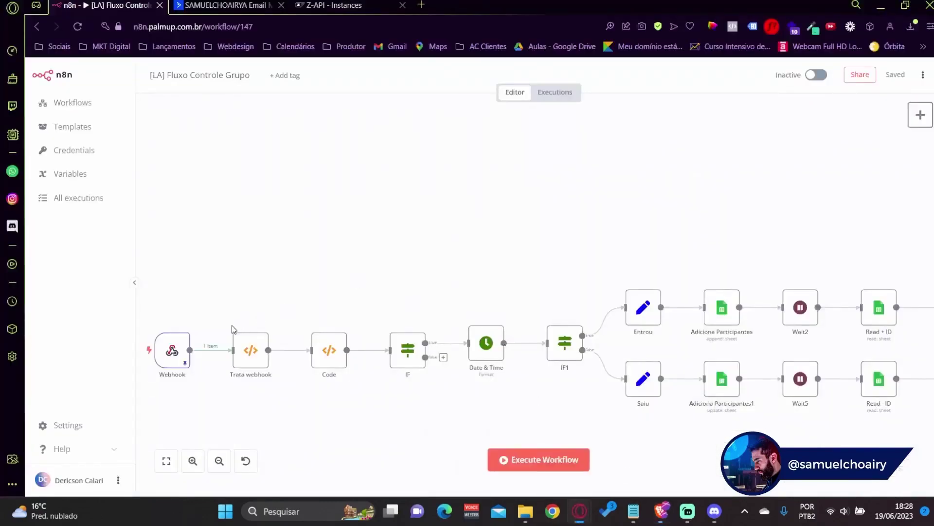
pyautogui.doubleClick(176, 349)
pyautogui.scroll(-3, 544, 262)
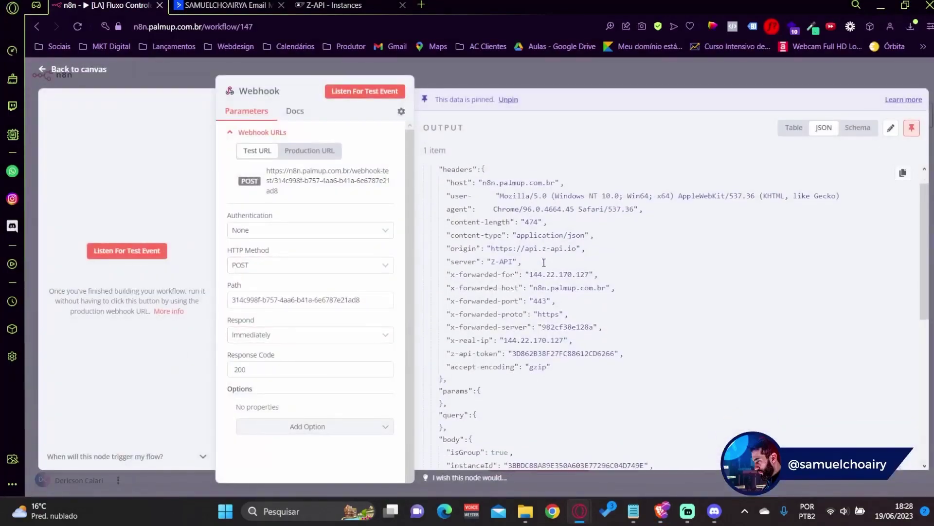
pyautogui.scroll(-5, 545, 263)
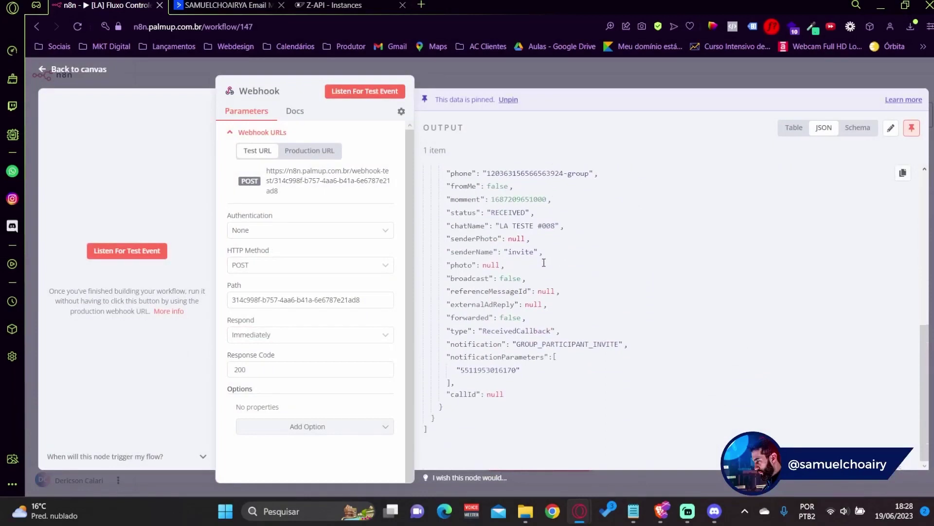
pyautogui.scroll(1, 544, 263)
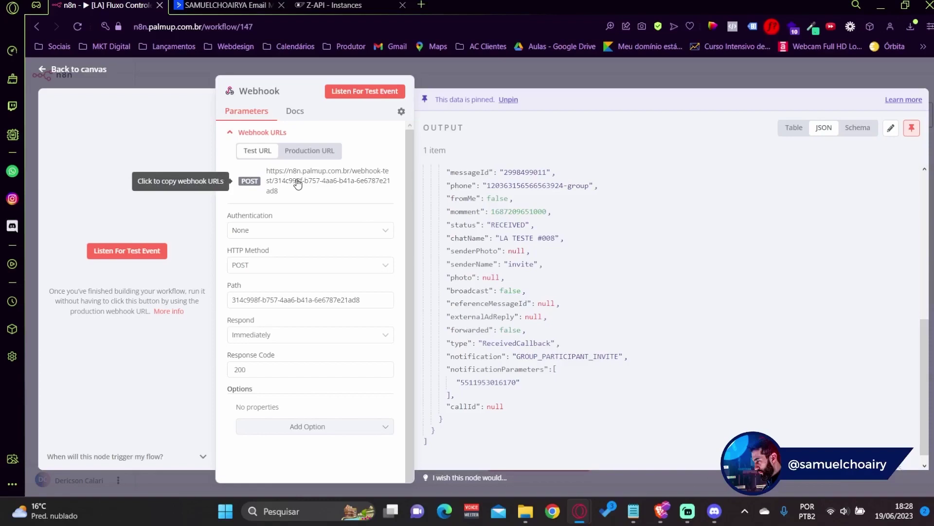
# In Z-API, open the webhook settings of the Meu número instance and save them with the n8n test URL for On receiving.
pyautogui.click(350, 5)
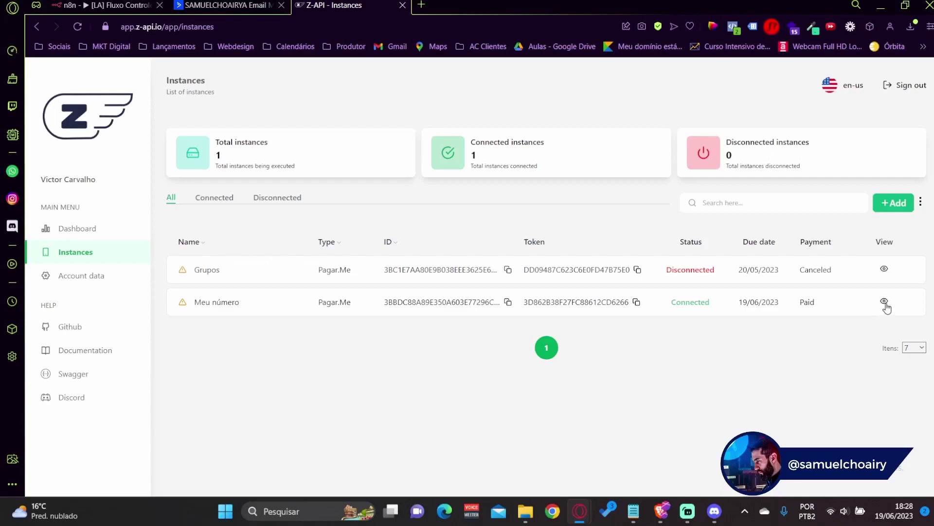
pyautogui.click(885, 303)
pyautogui.click(905, 152)
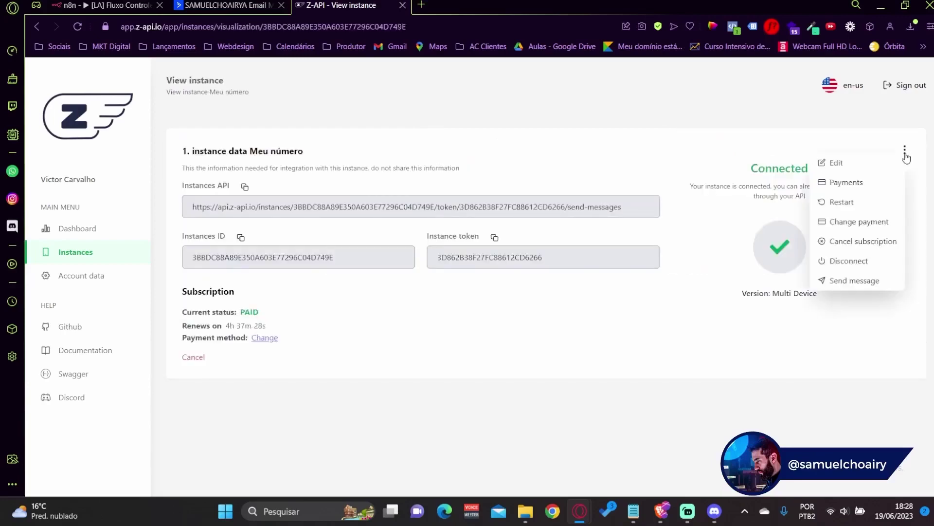
pyautogui.click(877, 168)
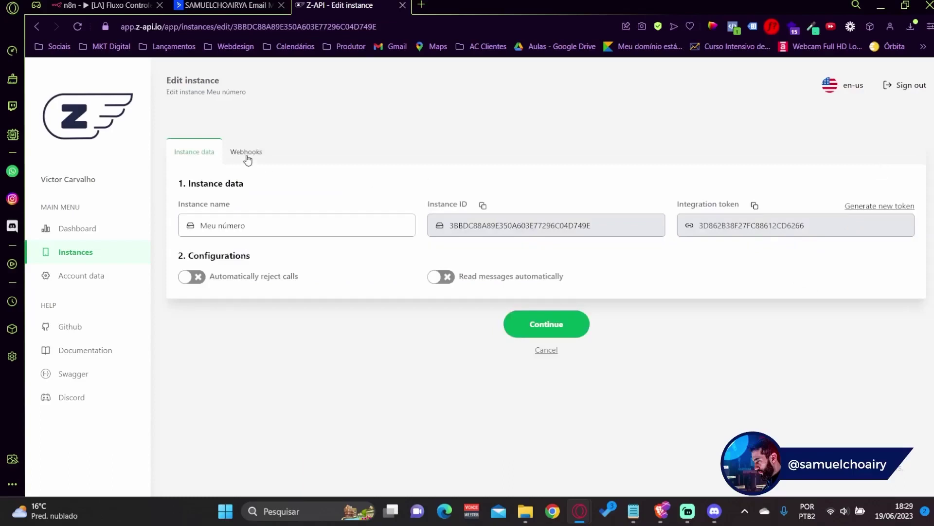
pyautogui.click(249, 154)
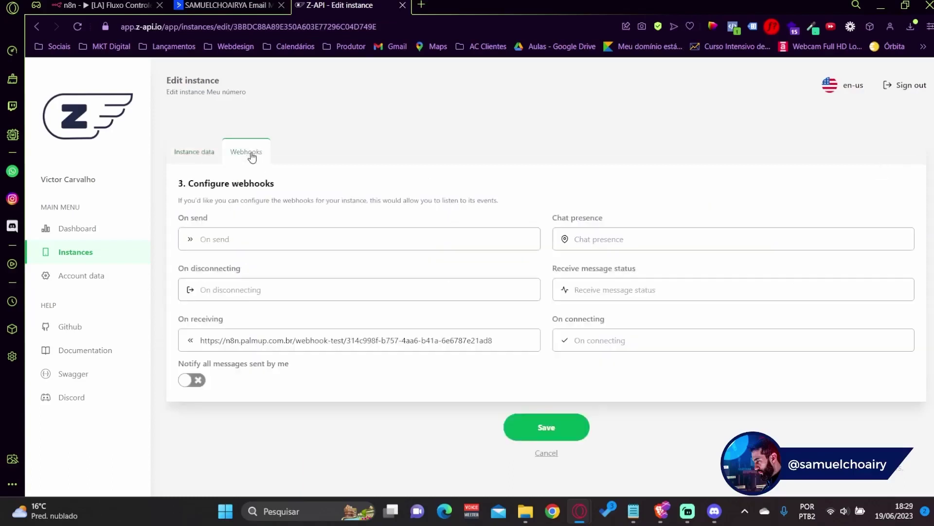
pyautogui.tripleClick(313, 340)
pyautogui.press('End')
pyautogui.click(544, 428)
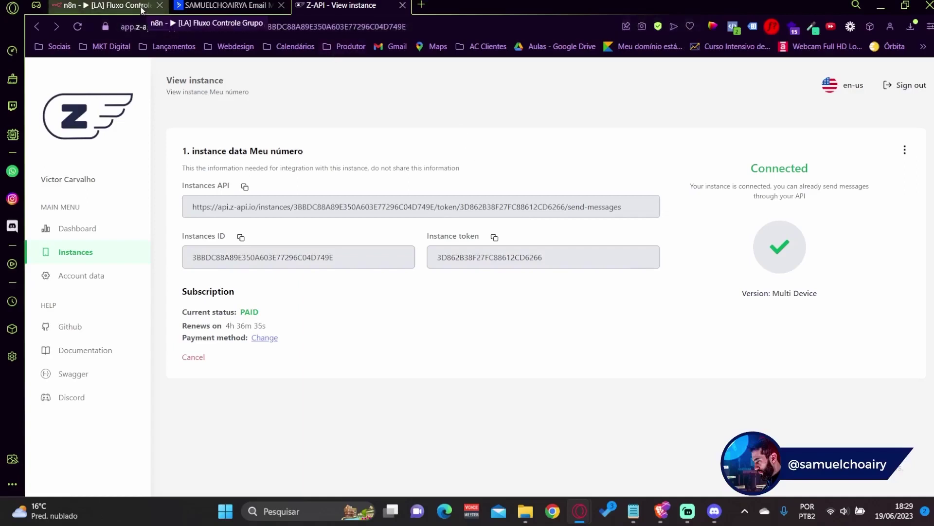
# Return to the n8n workflow, unpin the Webhook node's test data and save the workflow.
pyautogui.click(122, 5)
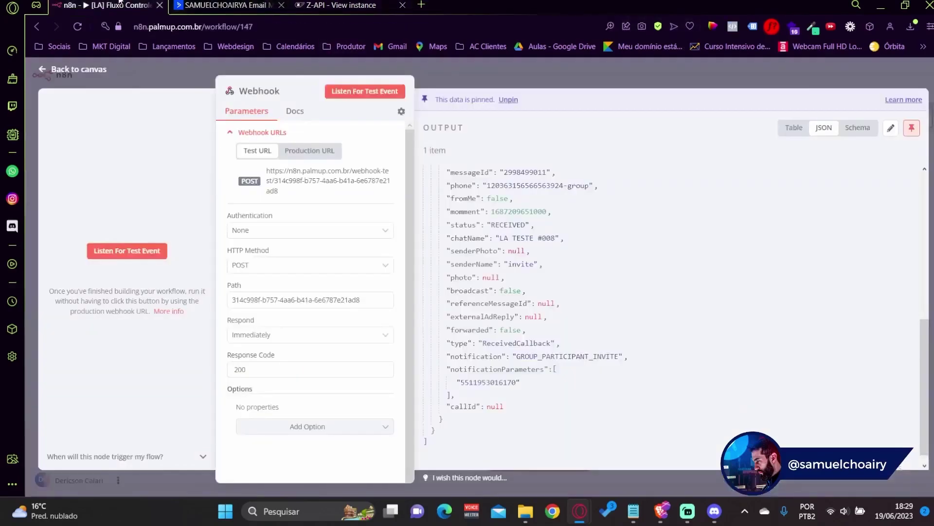
pyautogui.click(468, 81)
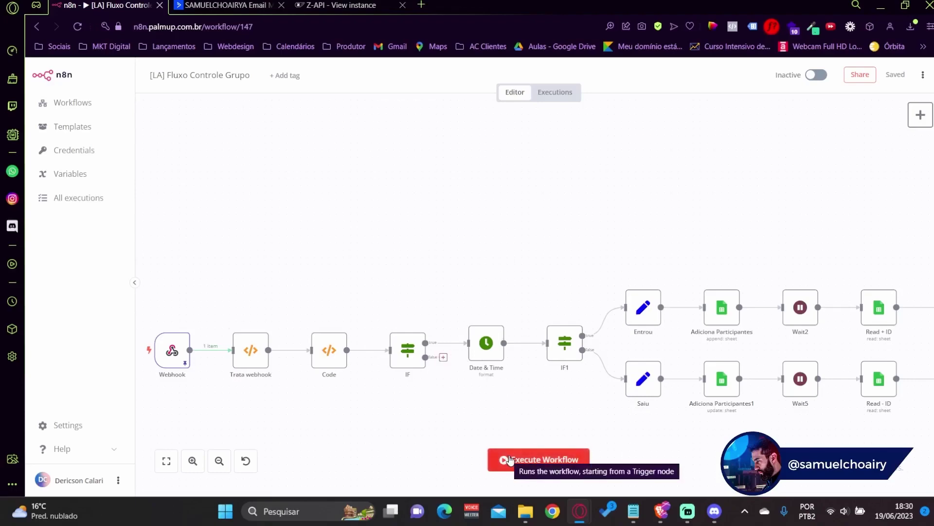
pyautogui.moveTo(185, 366)
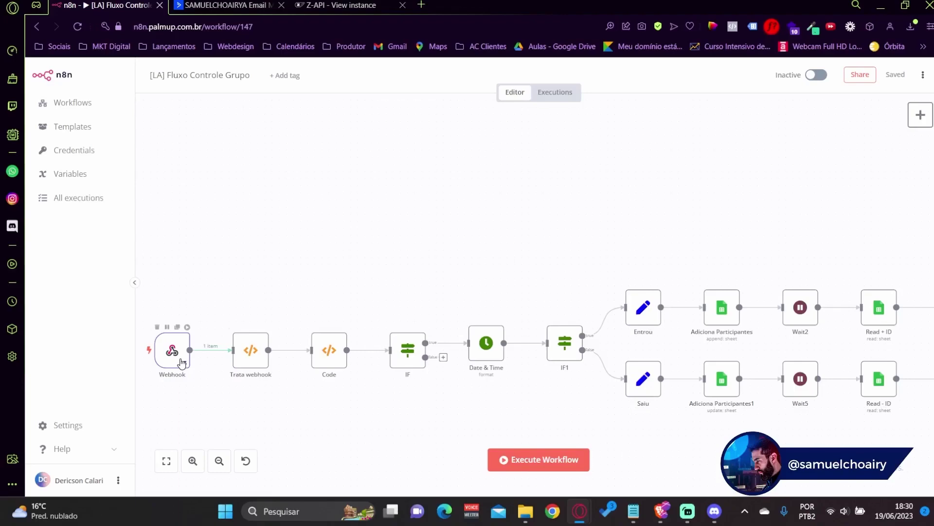
pyautogui.doubleClick(182, 362)
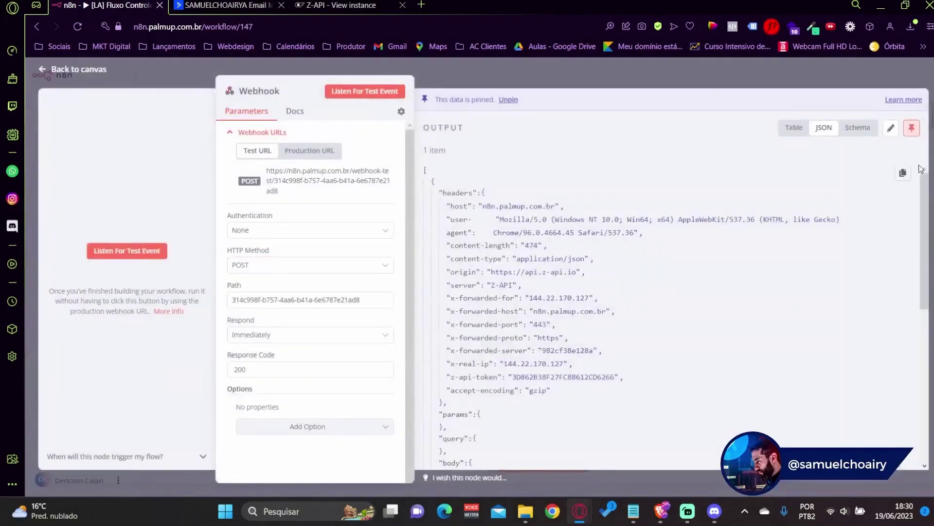
pyautogui.click(912, 127)
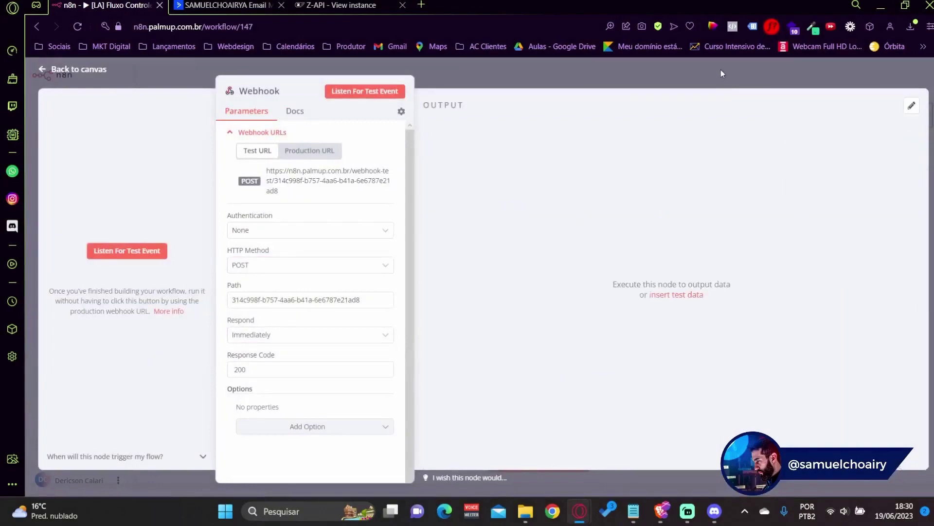
pyautogui.click(720, 72)
pyautogui.click(895, 75)
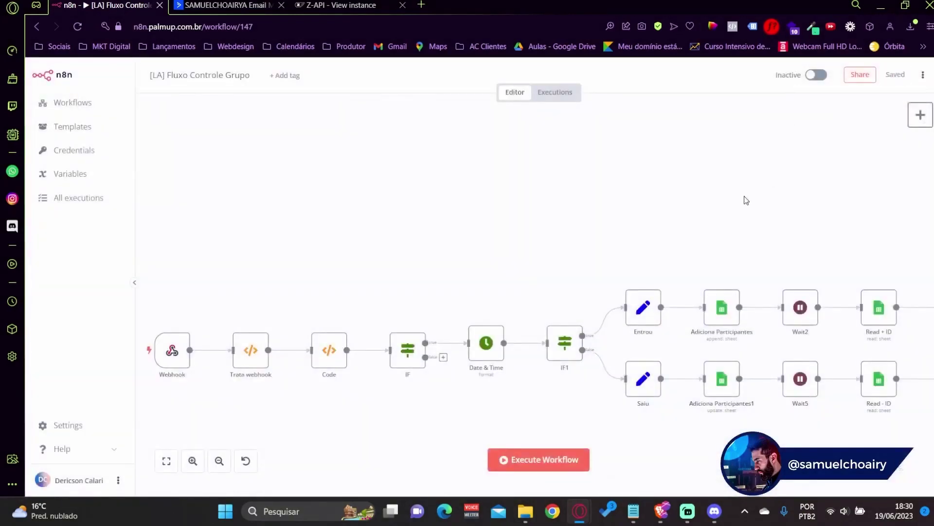
# Execute the [LA] Fluxo Controle Grupo workflow and check its run across the nodes.
pyautogui.click(549, 455)
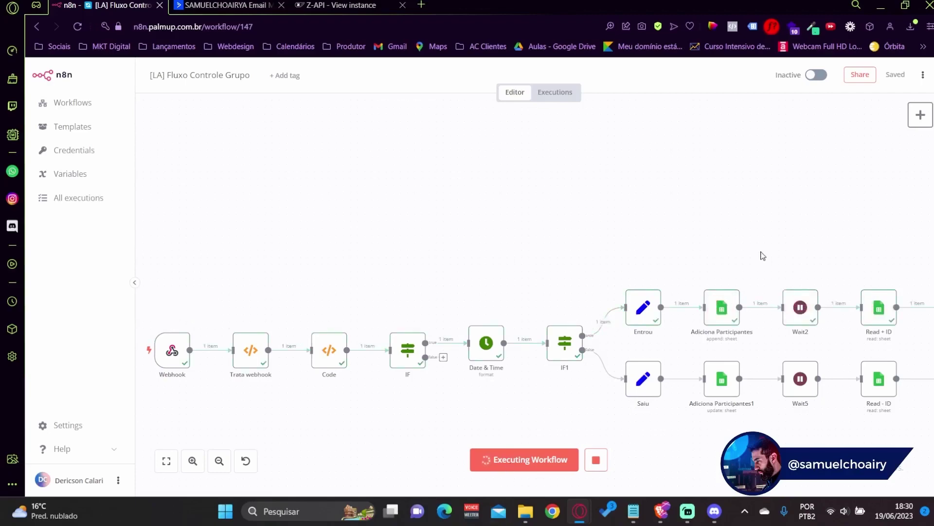
pyautogui.hscroll(5, 556, 234)
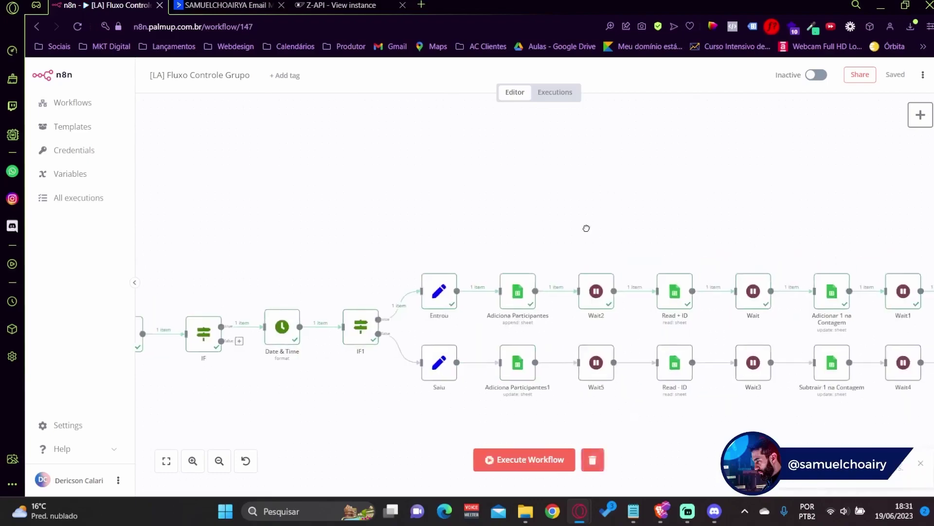
pyautogui.moveTo(586, 232); pyautogui.dragTo(780, 194)
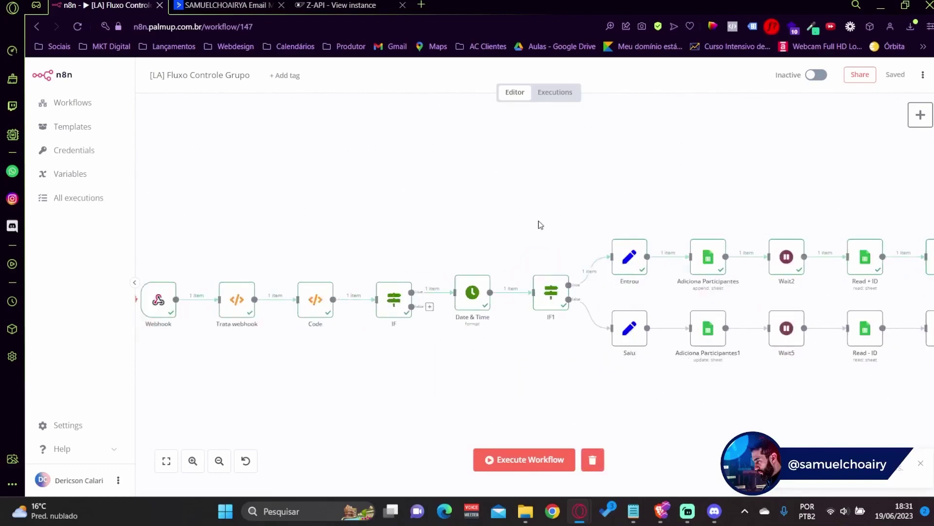
# Examine the Webhook node's received JSON body, highlighting the notification value, and return to the canvas.
pyautogui.doubleClick(159, 310)
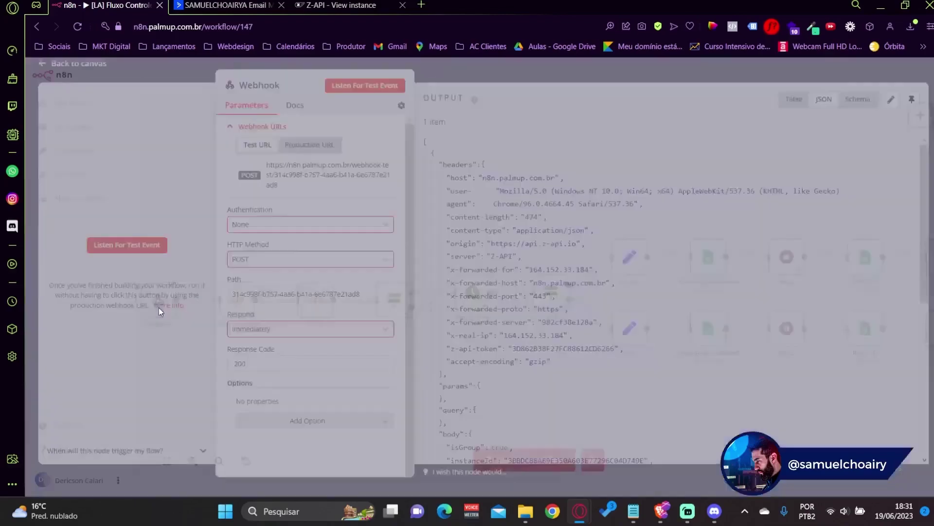
pyautogui.scroll(-4, 598, 246)
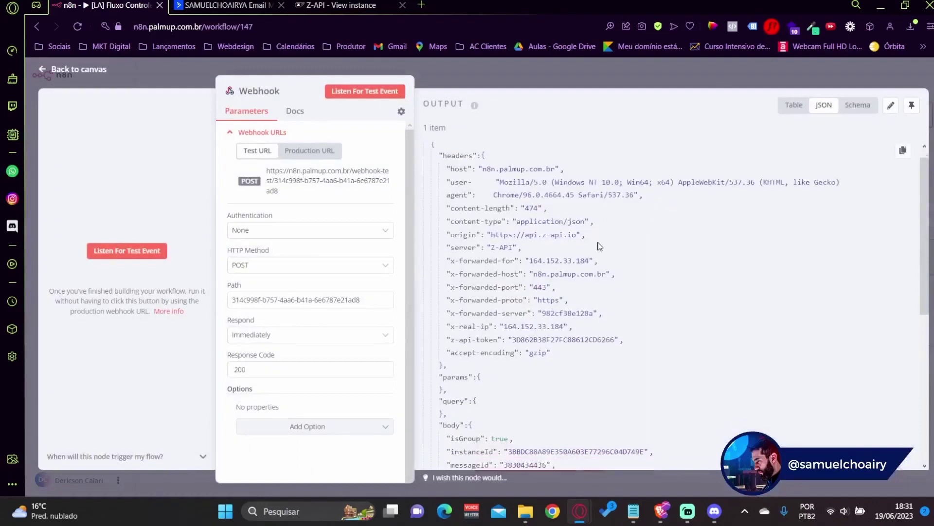
pyautogui.scroll(-1, 600, 245)
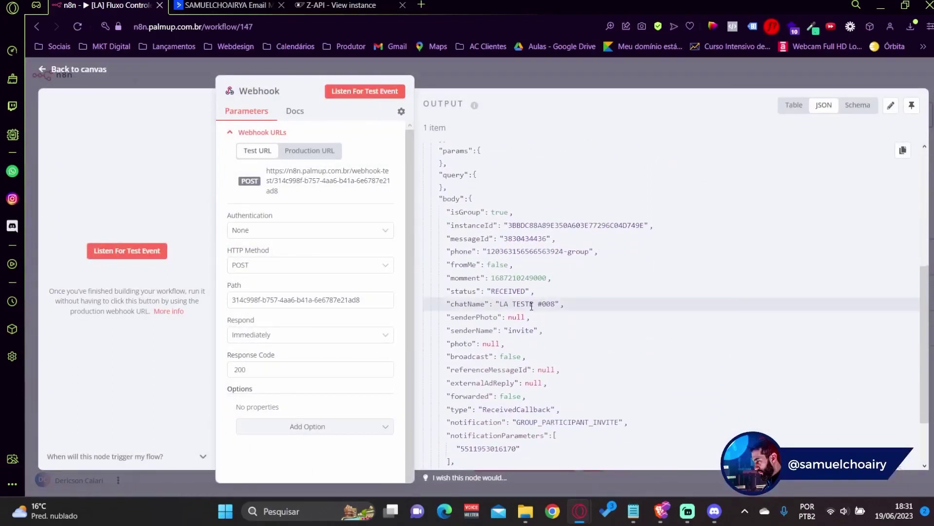
pyautogui.scroll(-1, 531, 305)
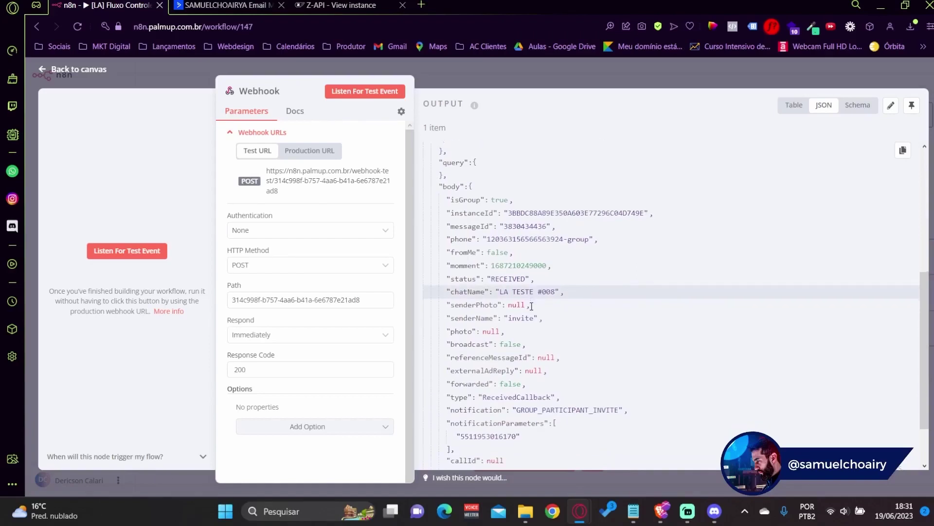
pyautogui.moveTo(517, 409); pyautogui.dragTo(609, 409)
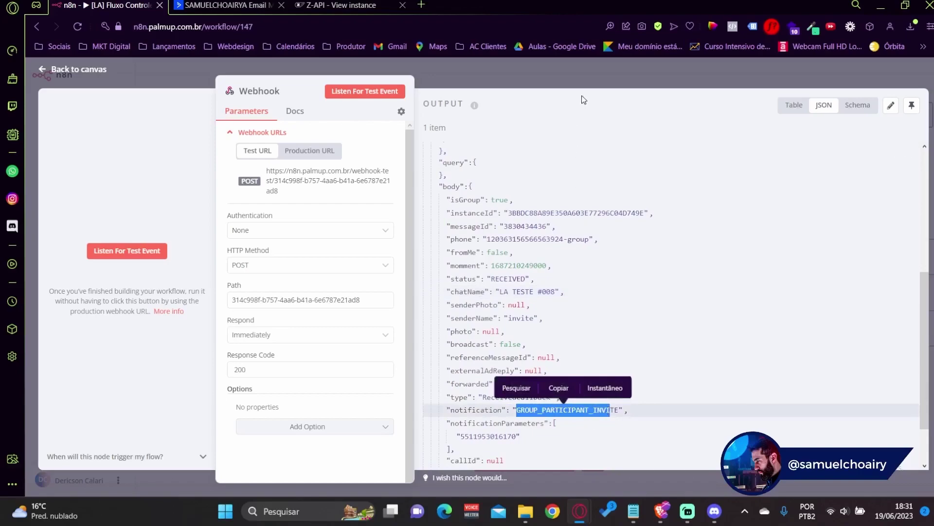
pyautogui.press('Escape')
# Inspect the Trata webhook node's JavaScript and its input and output, then return to the canvas.
pyautogui.doubleClick(234, 311)
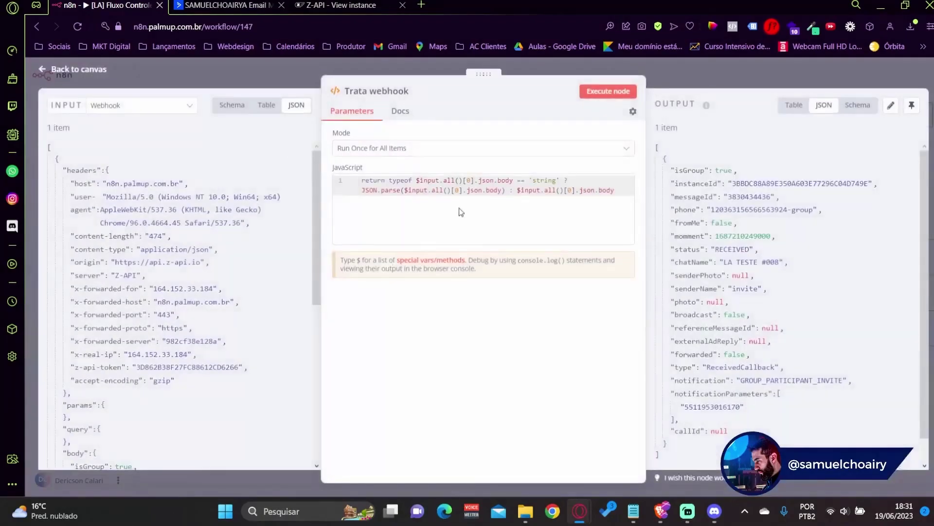
pyautogui.click(520, 178)
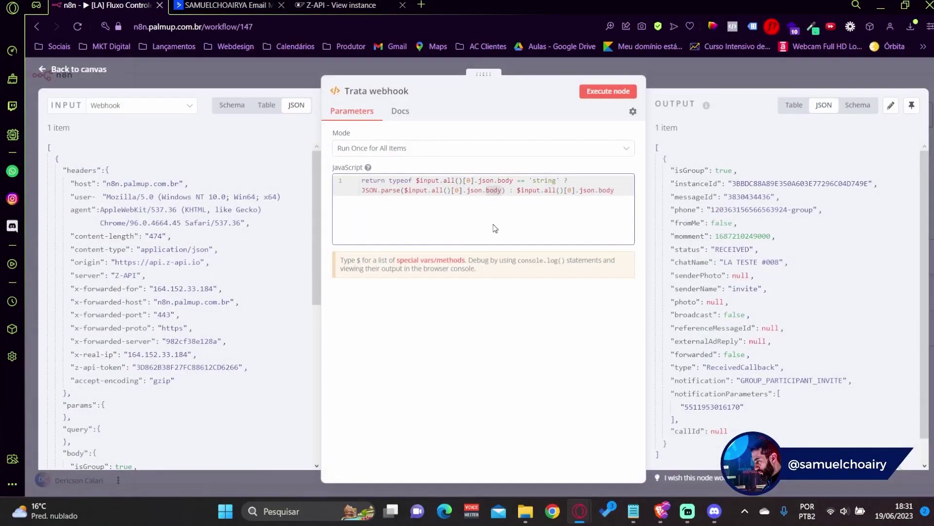
pyautogui.click(668, 91)
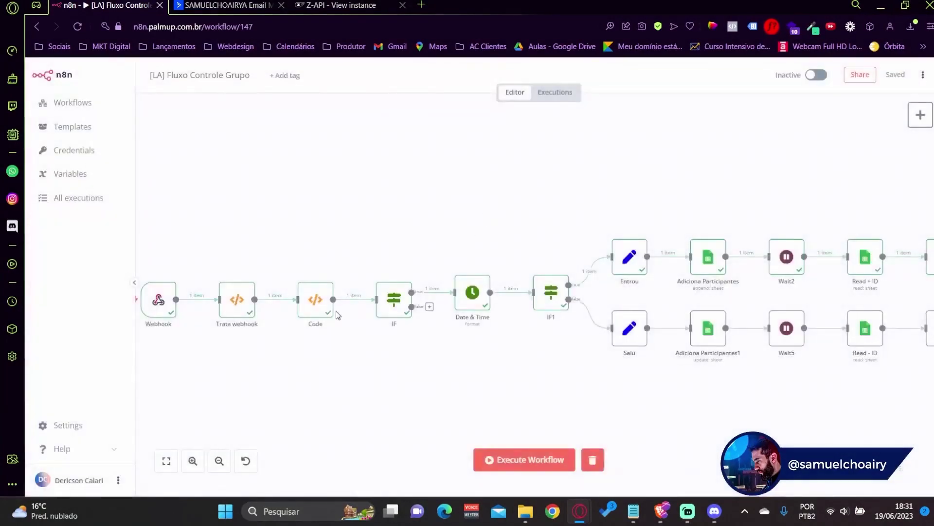
# Highlight the group IDs in the Code node and compare them with LA TESTE #008's Phone cell in the spreadsheet's Comunidades sheet.
pyautogui.doubleClick(318, 308)
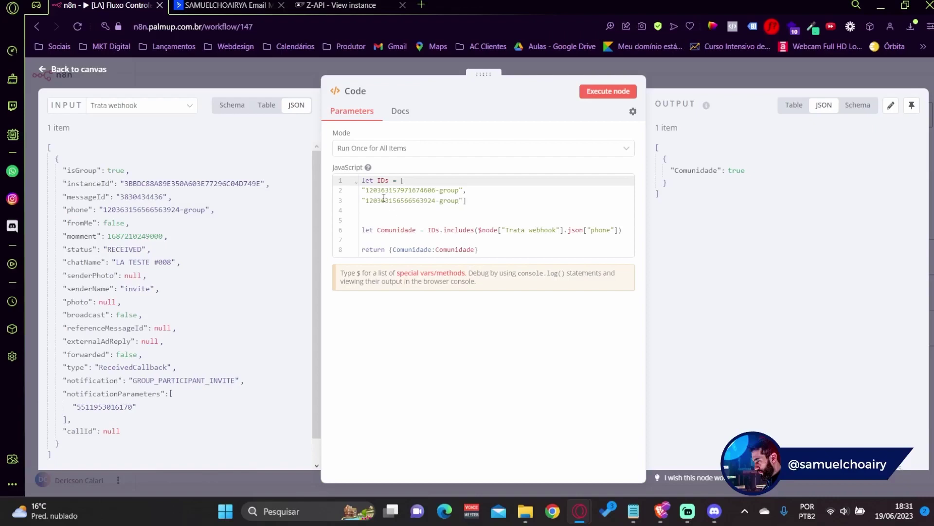
pyautogui.moveTo(362, 190); pyautogui.dragTo(447, 201)
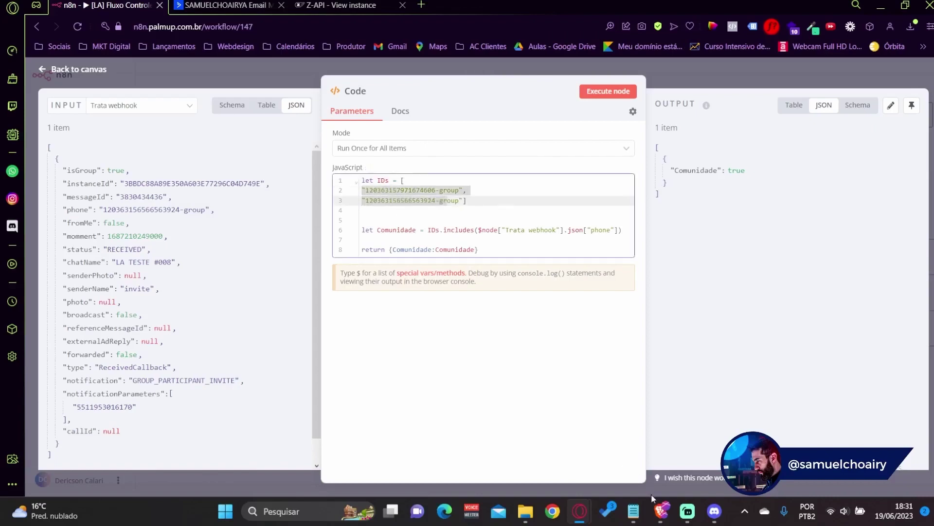
pyautogui.click(662, 511)
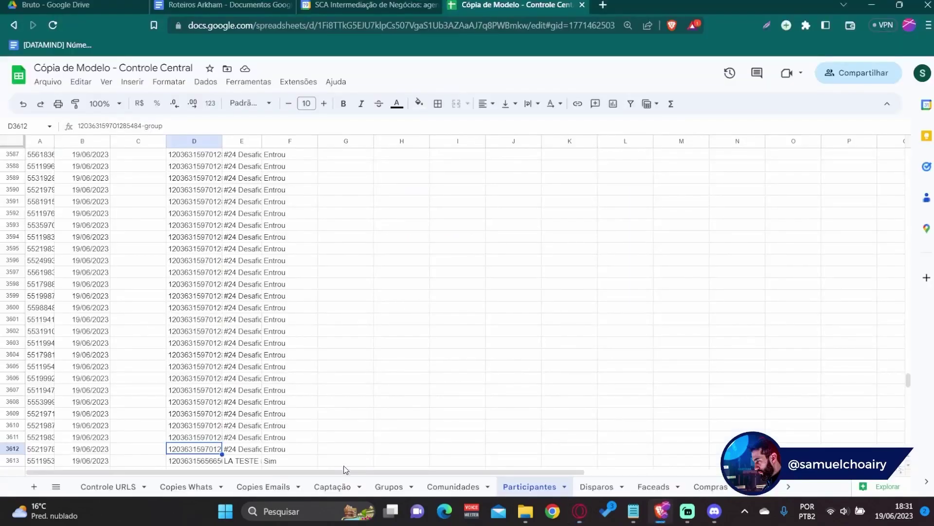
pyautogui.click(340, 486)
pyautogui.click(435, 491)
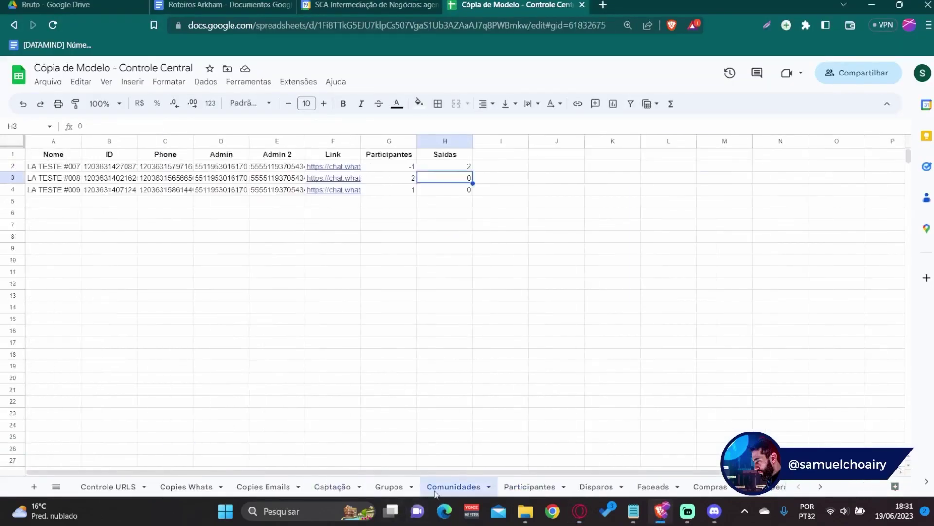
pyautogui.click(160, 178)
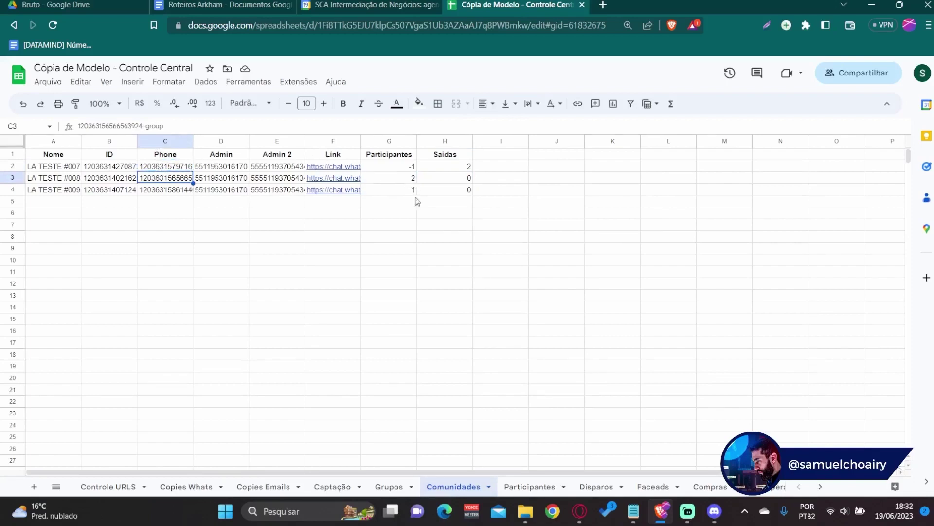
# Return to the n8n workflow and review the Code node's IDs list and Comunidade check, ending on the canvas.
pyautogui.moveTo(579, 512)
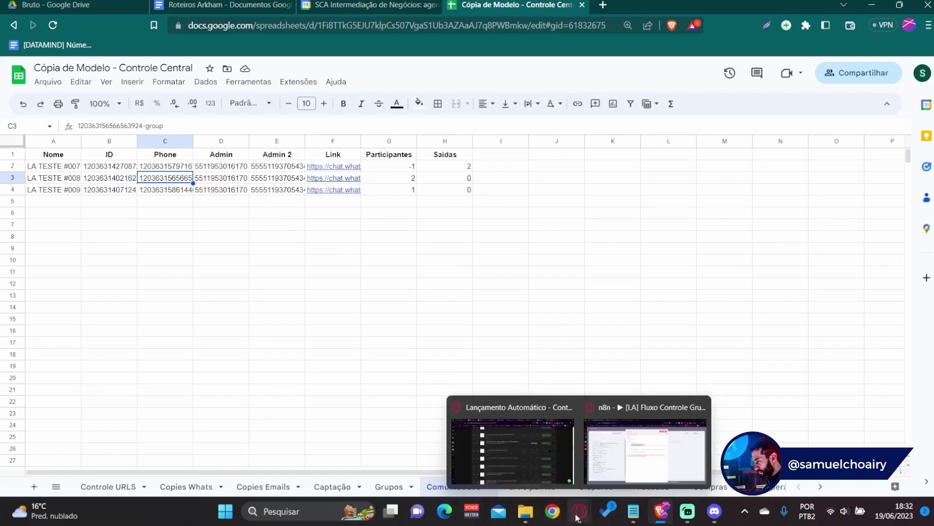
pyautogui.click(650, 442)
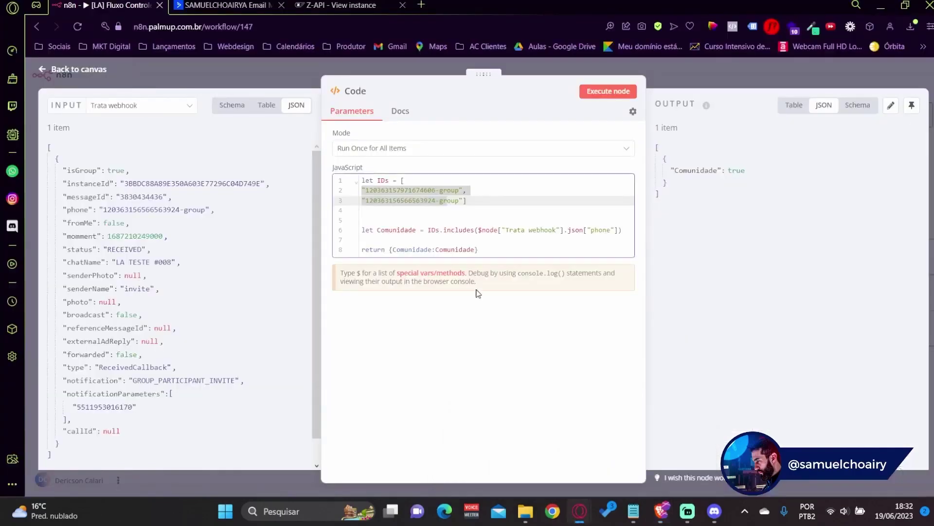
pyautogui.doubleClick(455, 201)
pyautogui.click(455, 202)
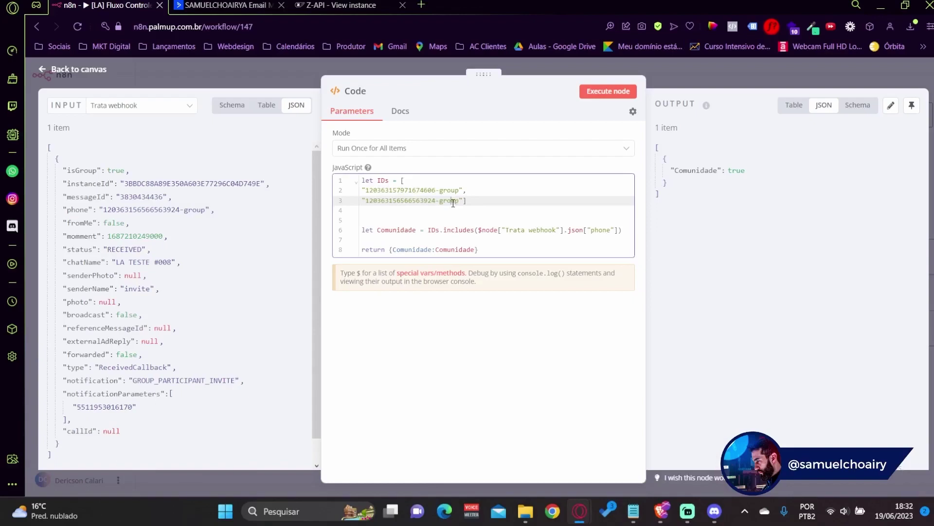
pyautogui.click(609, 91)
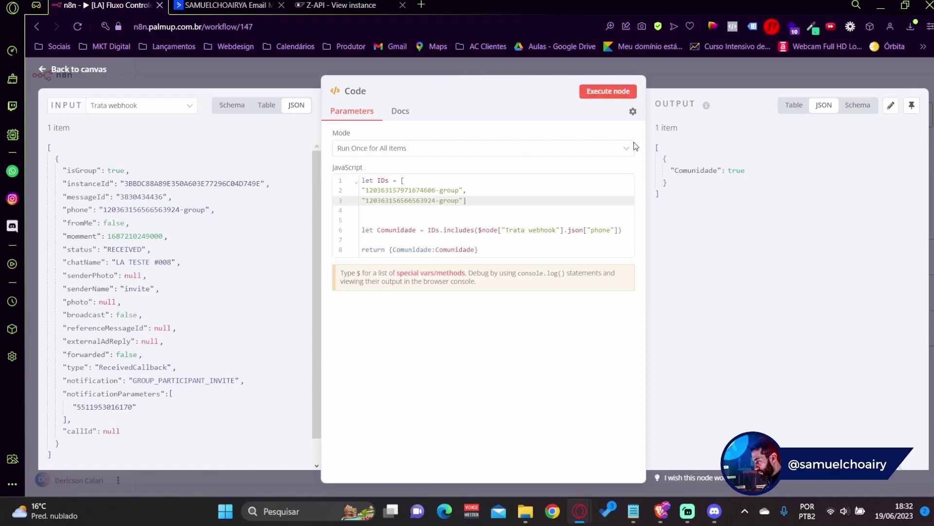
pyautogui.press('Escape')
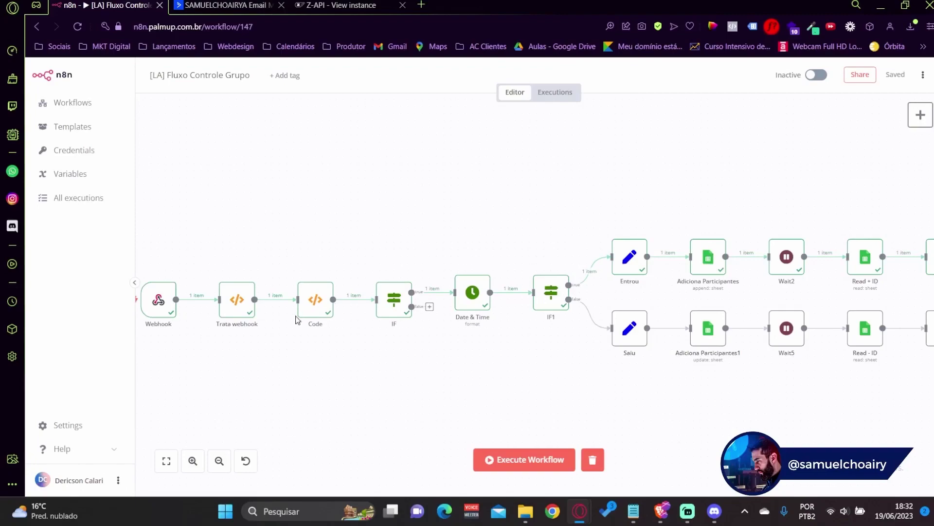
pyautogui.doubleClick(312, 311)
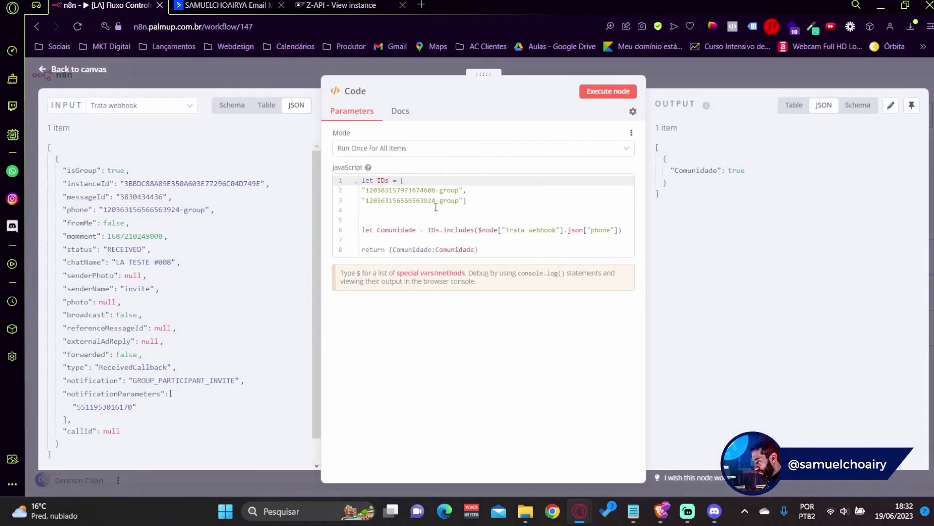
pyautogui.click(696, 80)
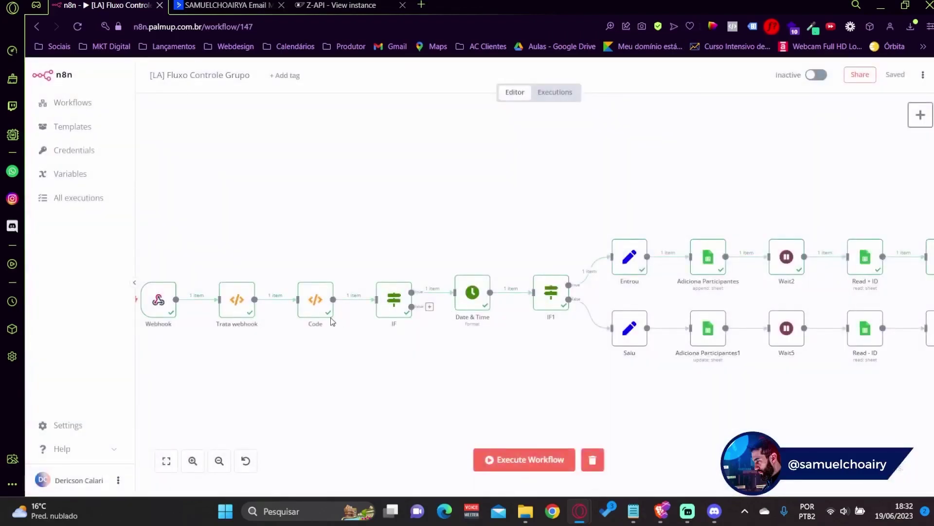
# Open the IF node and examine its notification Is Not Empty and Comunidade conditions, highlighting the resolved notification value.
pyautogui.doubleClick(396, 309)
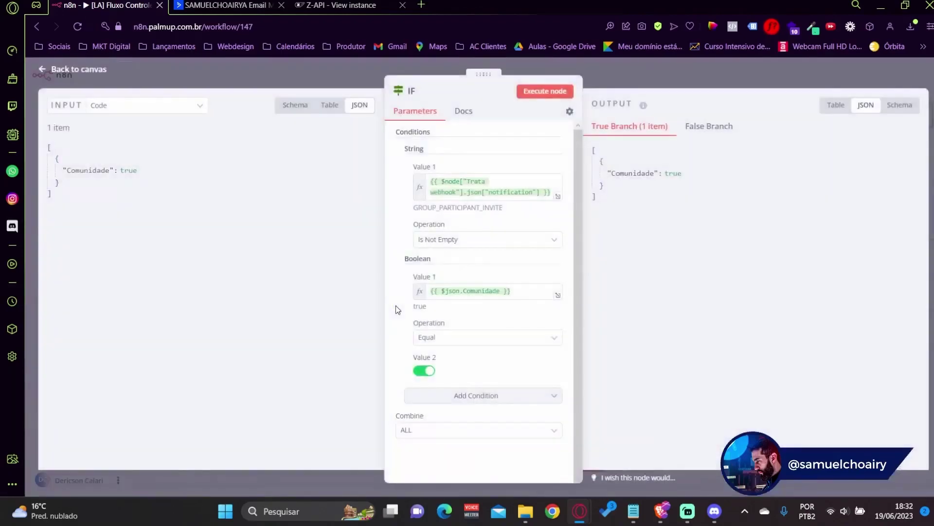
pyautogui.doubleClick(495, 209)
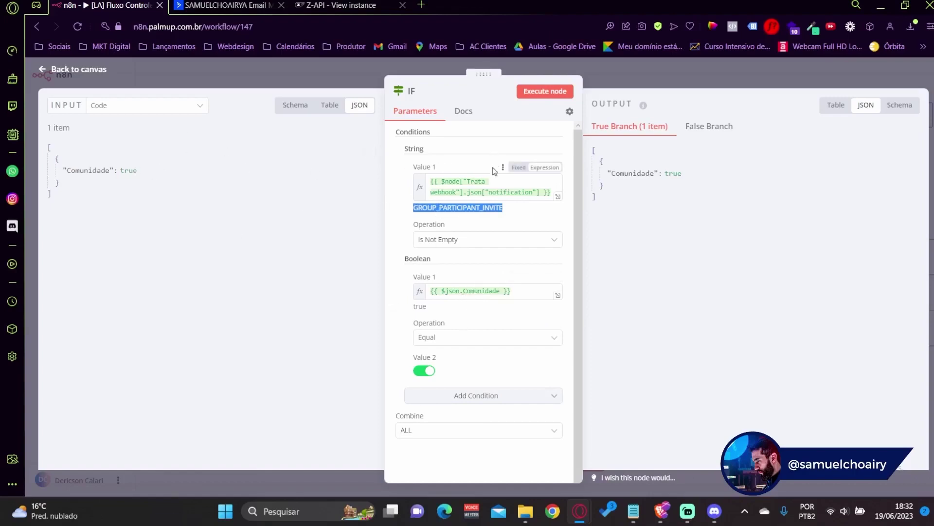
pyautogui.click(485, 204)
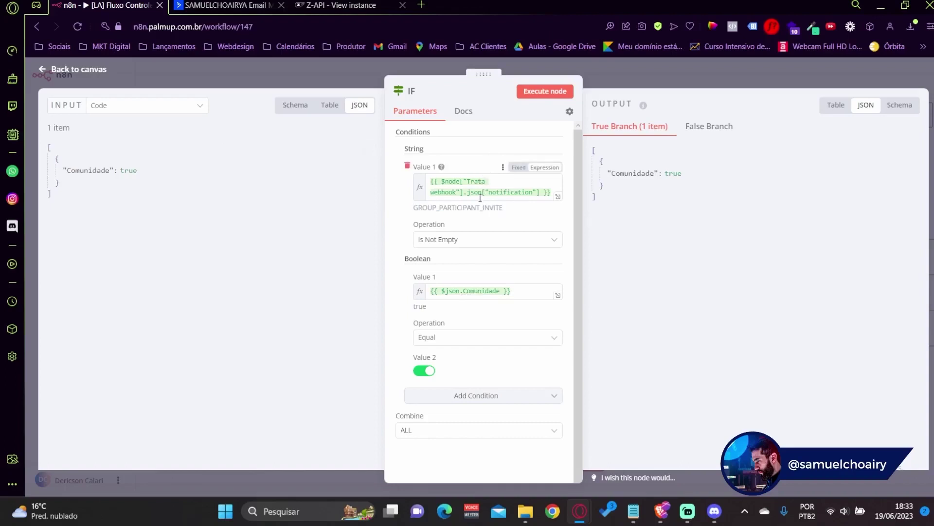
# Show the Webhook data as the IF node's input, highlight its notification value and close the node.
pyautogui.click(149, 106)
pyautogui.click(129, 181)
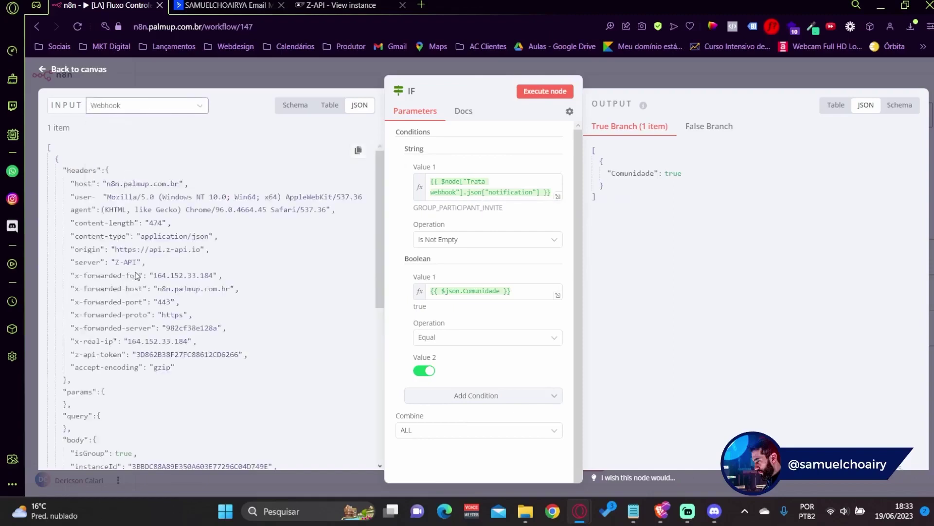
pyautogui.scroll(-4, 134, 271)
pyautogui.scroll(-3, 134, 271)
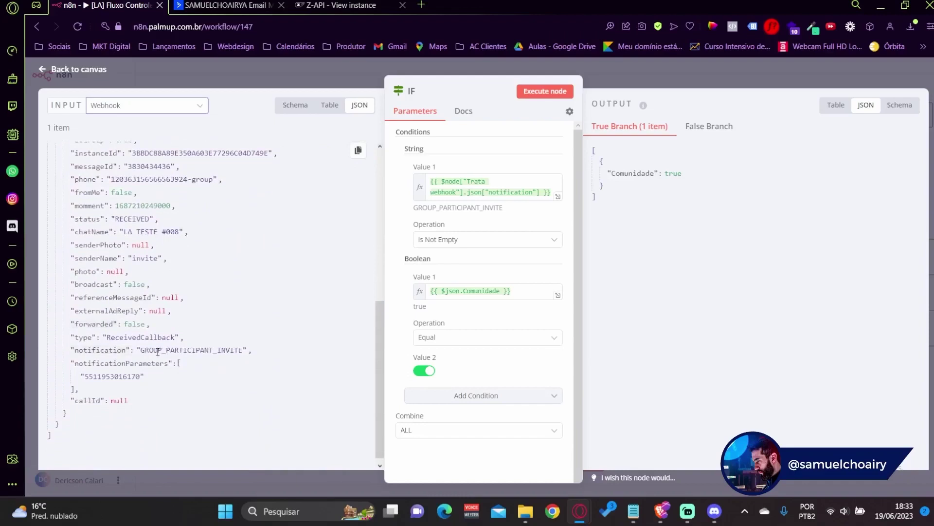
pyautogui.moveTo(158, 351); pyautogui.dragTo(235, 352)
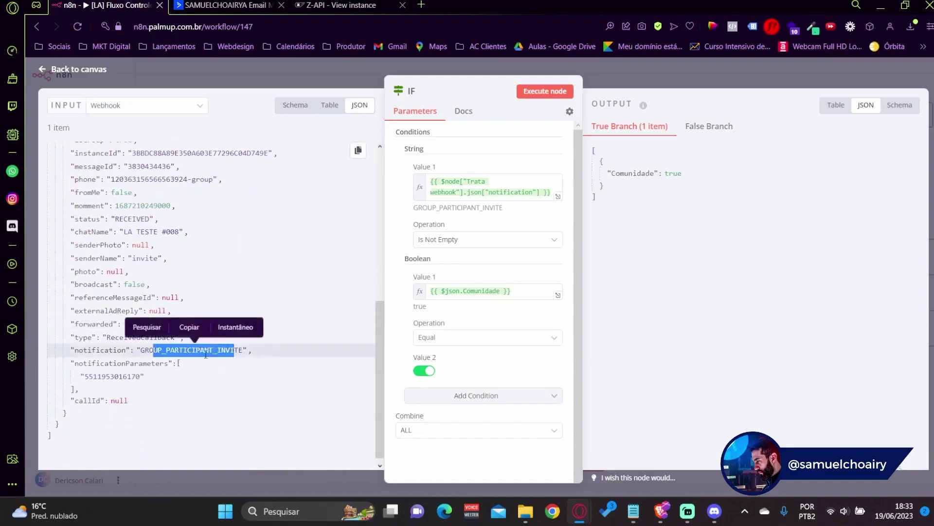
pyautogui.click(193, 353)
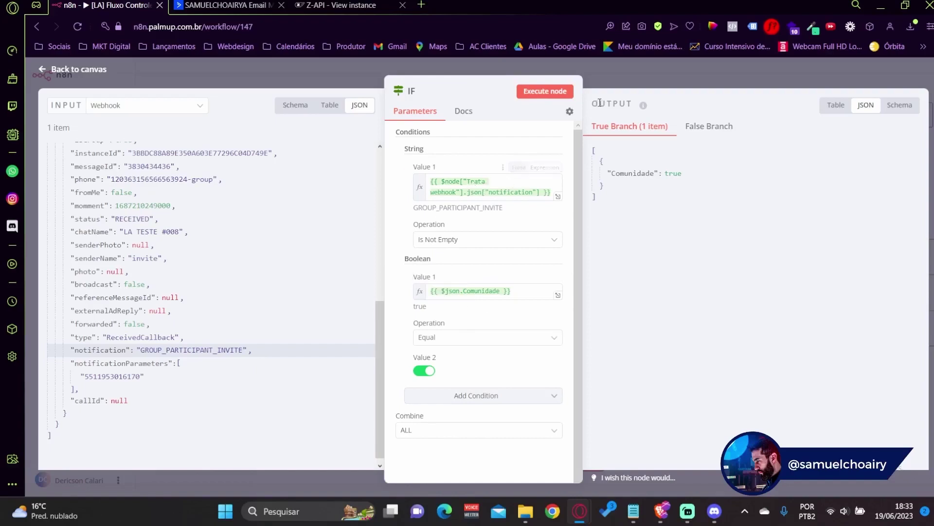
pyautogui.click(624, 81)
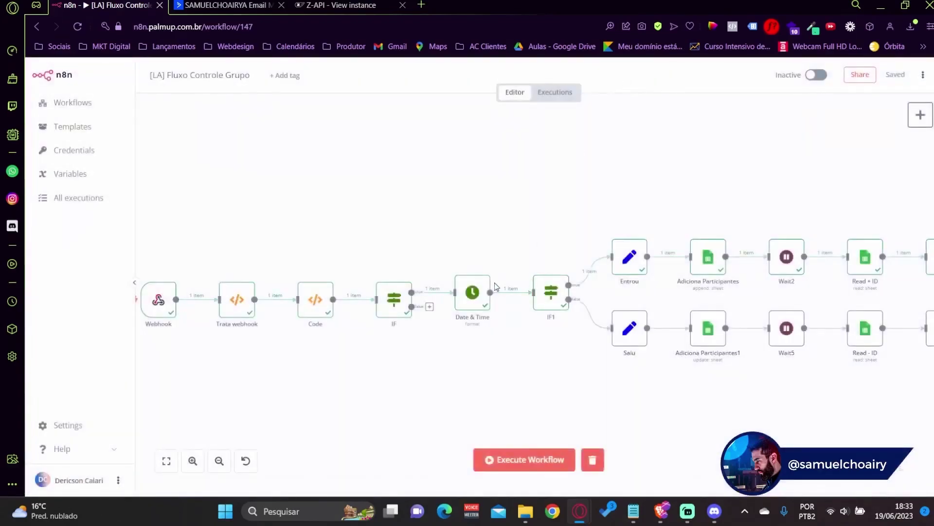
# Review the Date & Time node's format settings against the momment field in the Webhook input, then close the node.
pyautogui.doubleClick(472, 293)
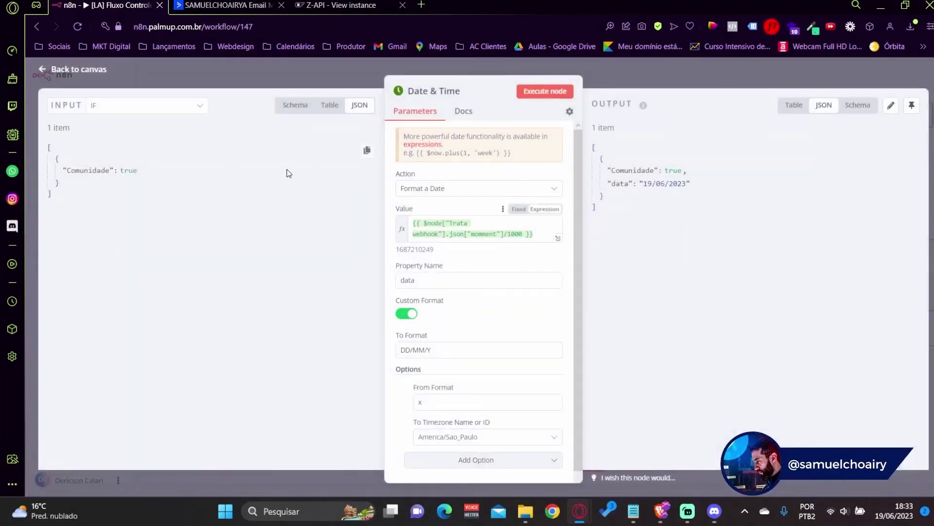
pyautogui.click(186, 108)
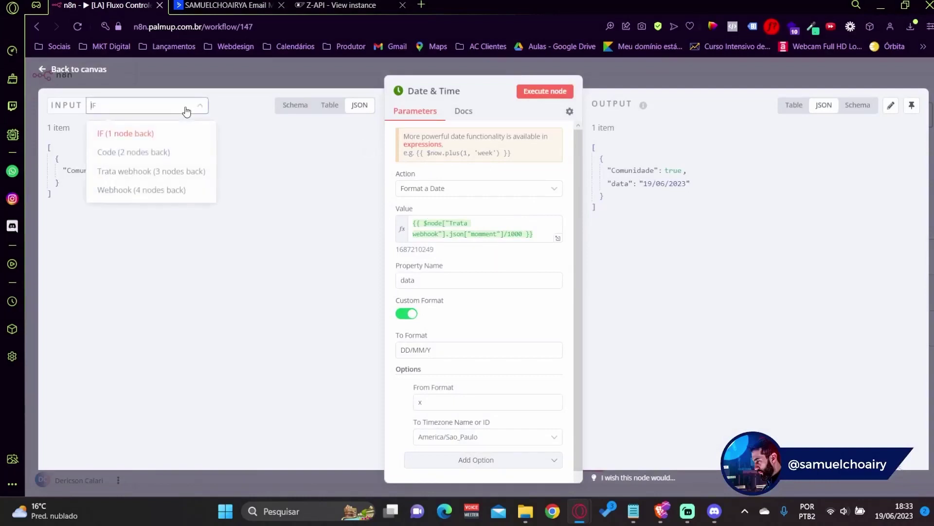
pyautogui.click(156, 195)
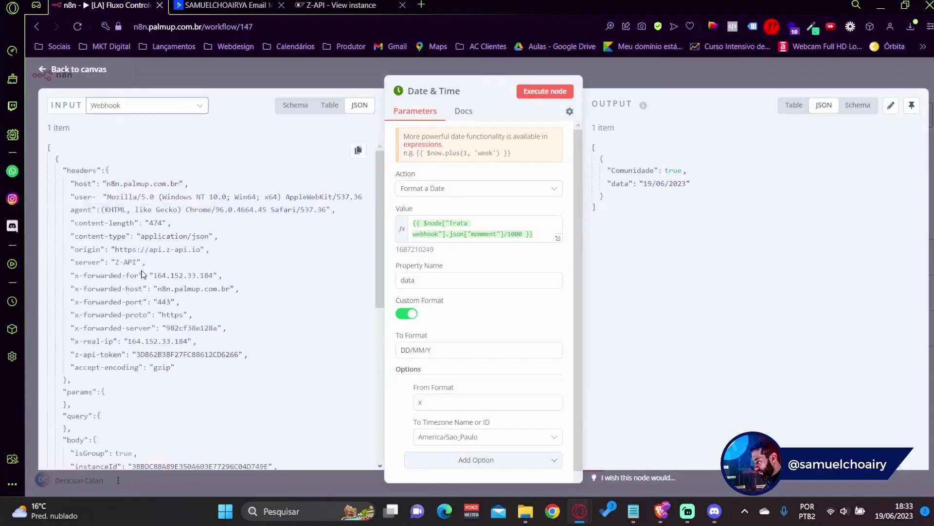
pyautogui.scroll(-3, 142, 273)
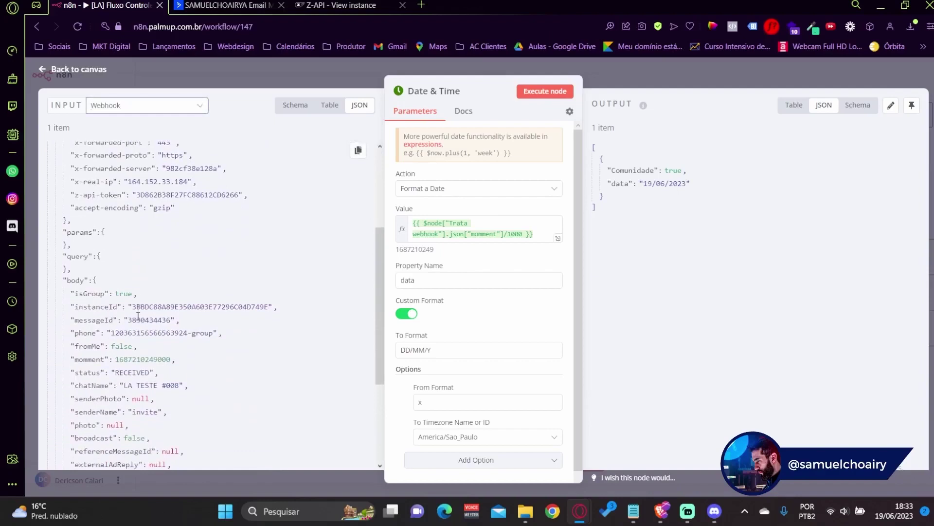
pyautogui.scroll(-2, 140, 315)
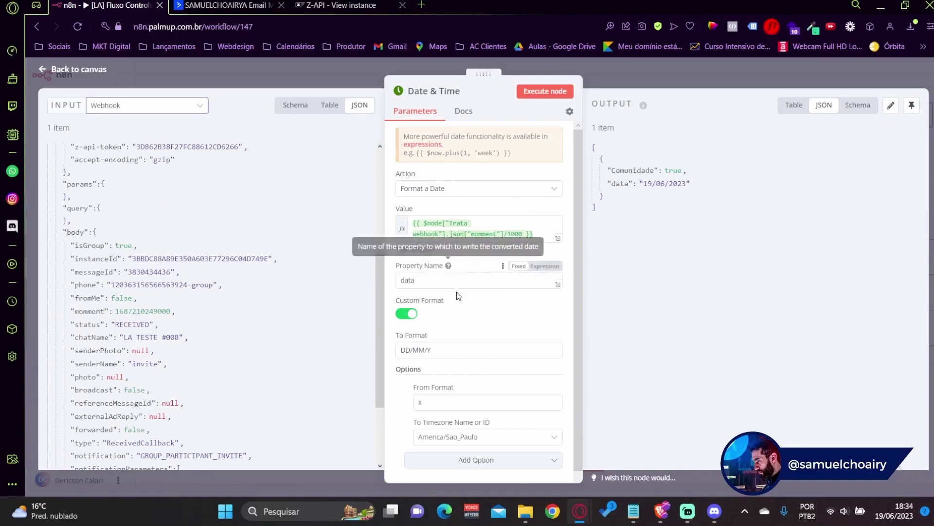
pyautogui.scroll(-1, 455, 299)
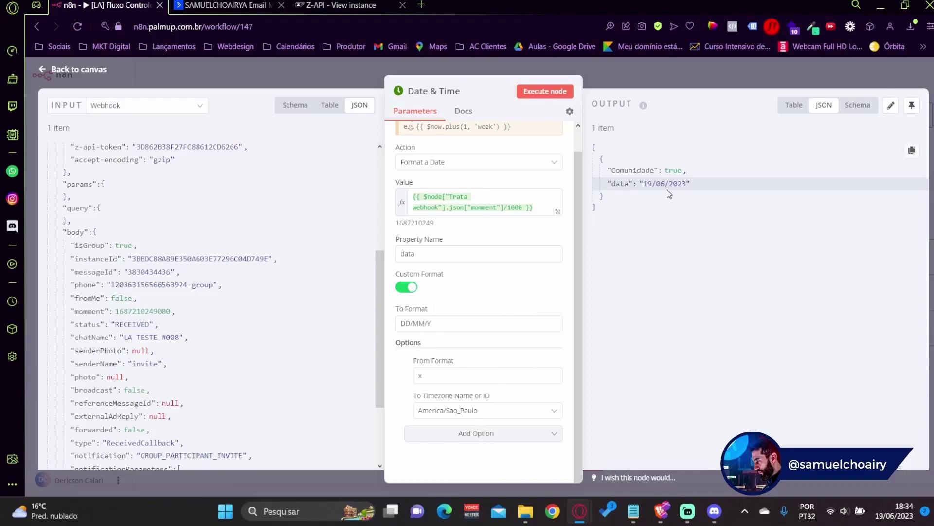
pyautogui.doubleClick(681, 85)
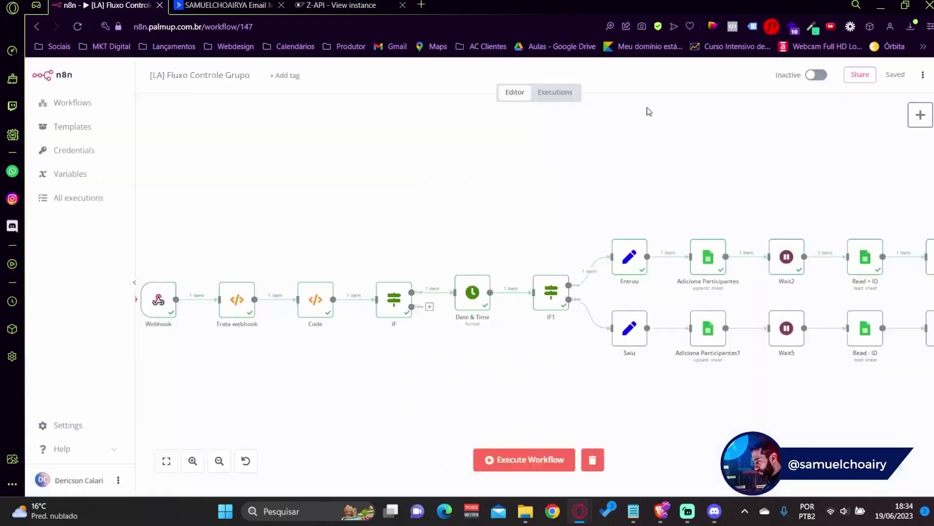
# Review the values set in the Entrou node, from Data Entrada down to the No Grupo? value.
pyautogui.doubleClick(629, 255)
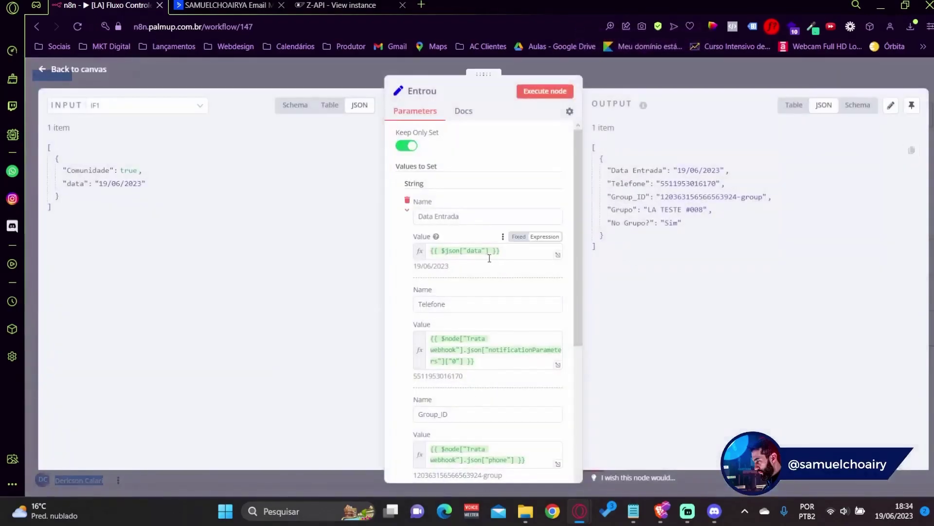
pyautogui.scroll(-1, 482, 255)
pyautogui.scroll(-2, 482, 255)
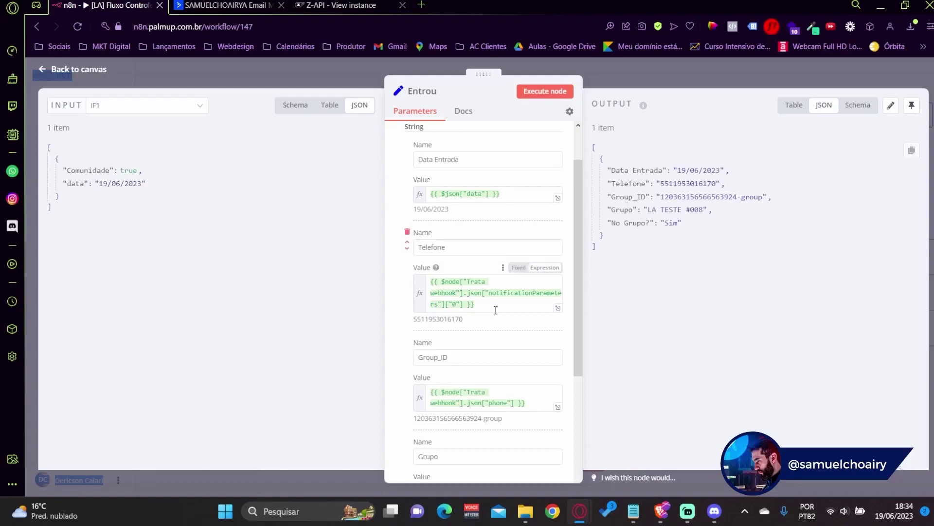
pyautogui.scroll(-4, 494, 309)
pyautogui.scroll(-6, 495, 310)
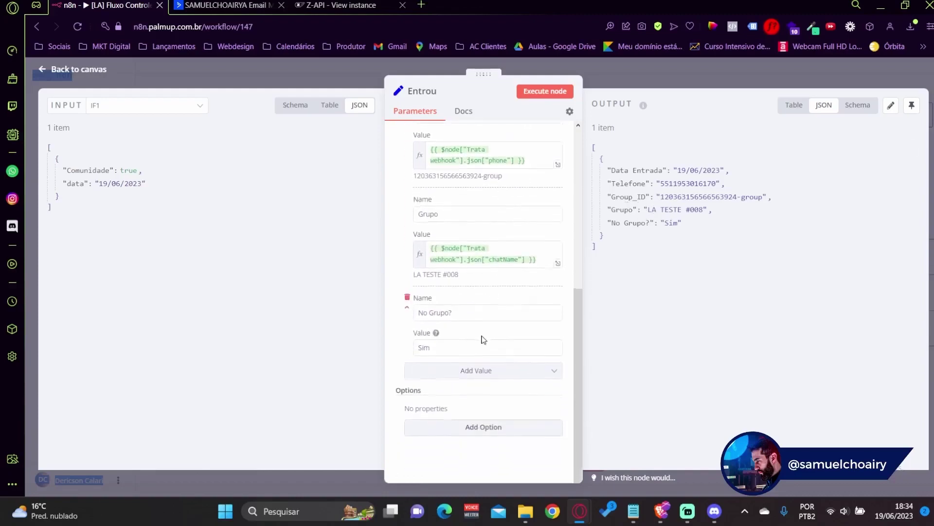
pyautogui.click(478, 342)
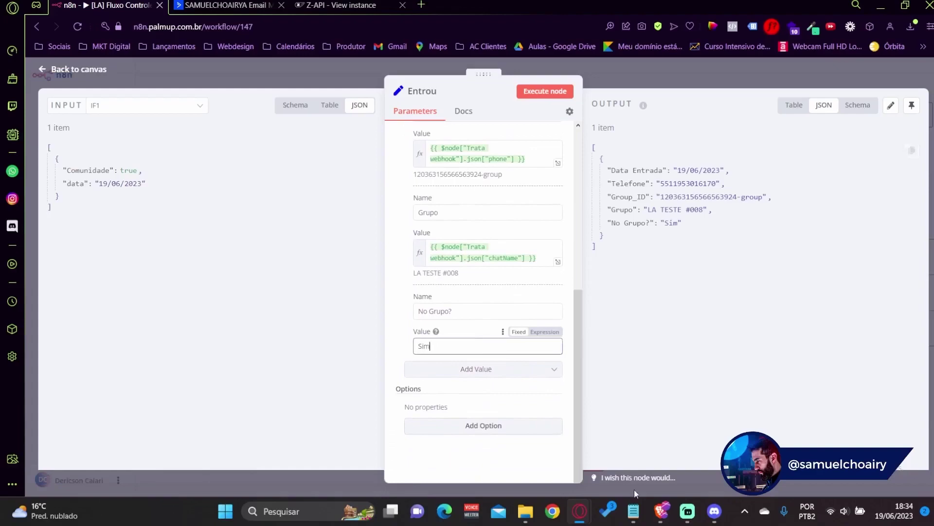
# Switch to the control spreadsheet and examine the No Grupo? entries in the last rows of the Participantes sheet.
pyautogui.click(656, 516)
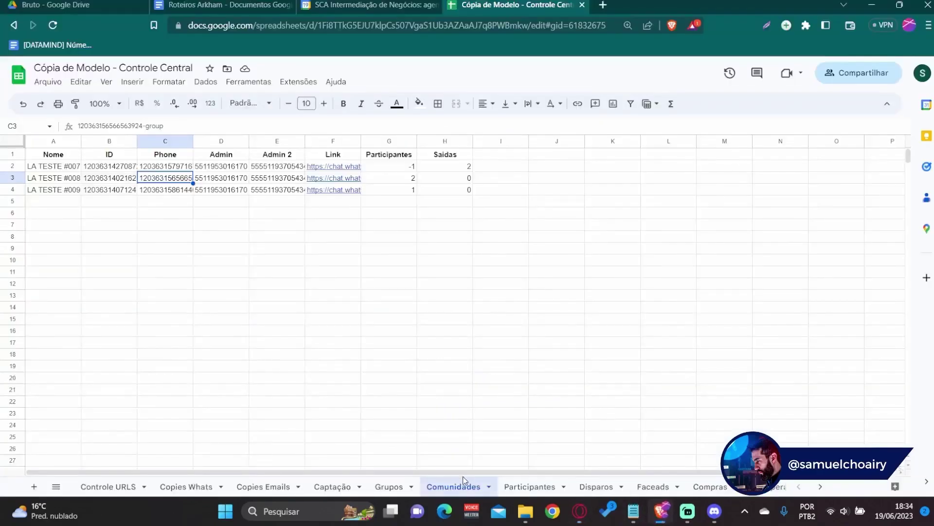
pyautogui.click(530, 486)
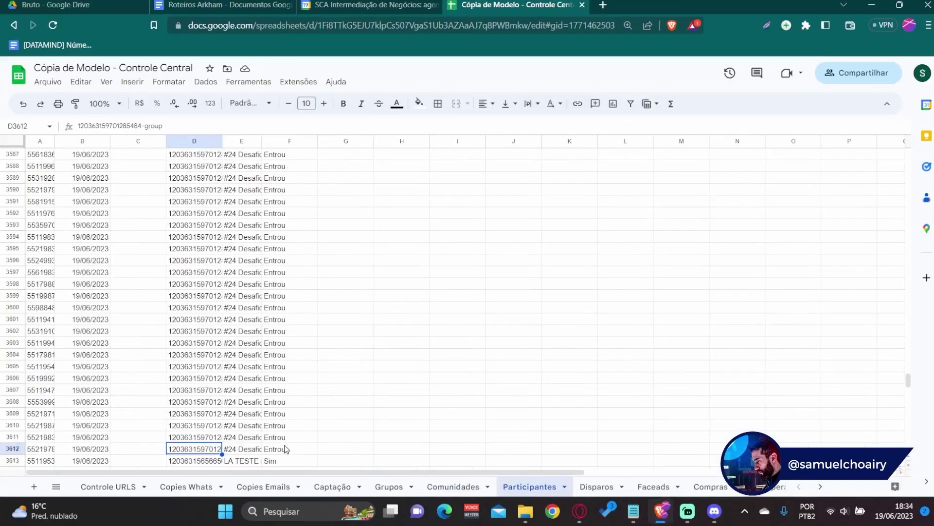
pyautogui.click(287, 447)
pyautogui.press('Up')
pyautogui.press('Up')
pyautogui.press('Up')
pyautogui.press('Up')
pyautogui.press('Up')
pyautogui.press('Up')
pyautogui.press('Up')
pyautogui.press('Up')
pyautogui.press('Up')
pyautogui.press('Up')
pyautogui.press('Up')
pyautogui.press('Up')
pyautogui.press('Up')
pyautogui.press('Up')
pyautogui.press('Up')
pyautogui.press('Up')
pyautogui.press('Up')
pyautogui.press('Up')
pyautogui.press('Up')
pyautogui.press('Up')
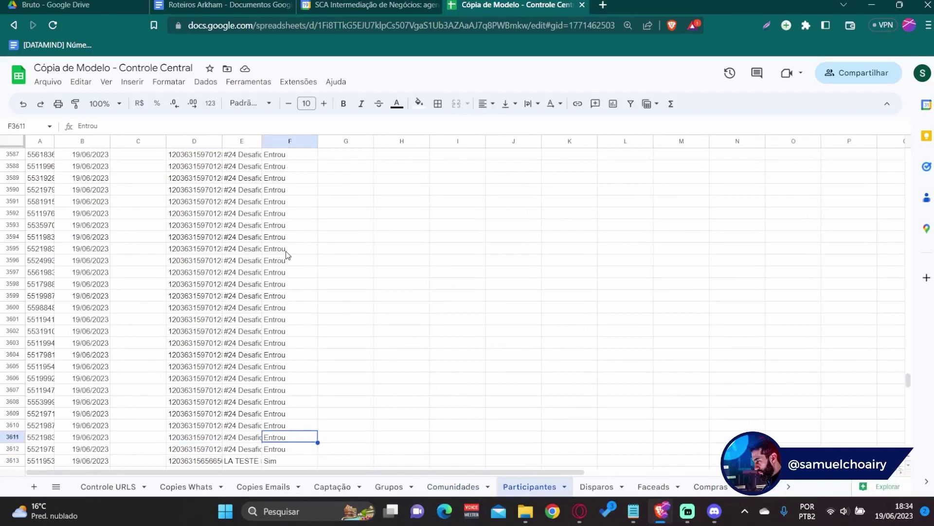
pyautogui.press('Up')
pyautogui.press('Up')
pyautogui.press('Up')
pyautogui.press('Up')
pyautogui.press('Up')
pyautogui.press('Up')
pyautogui.press('Up')
pyautogui.press('Up')
pyautogui.press('Up')
pyautogui.press('Up')
pyautogui.press('Up')
pyautogui.press('Up')
pyautogui.press('Up')
pyautogui.press('Up')
pyautogui.press('Up')
pyautogui.press('Up')
pyautogui.press('Up')
pyautogui.press('Up')
pyautogui.press('Up')
pyautogui.press('Up')
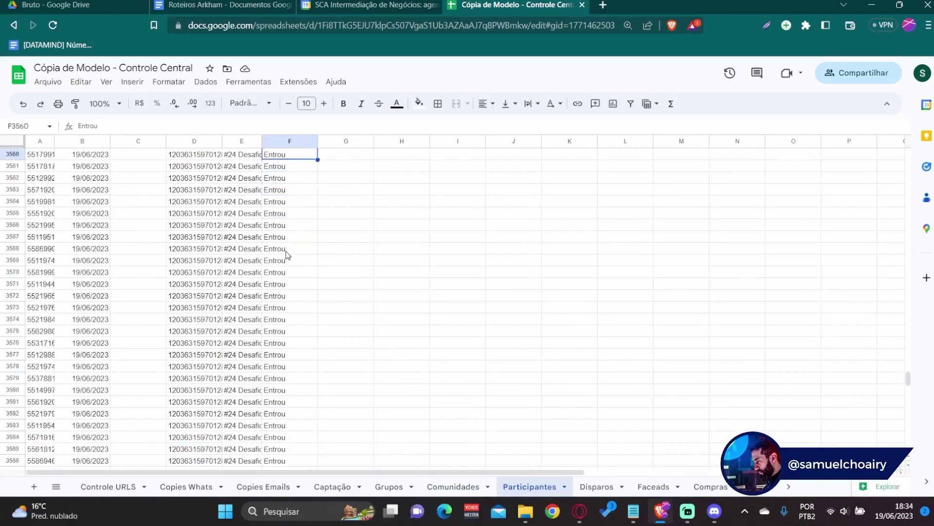
pyautogui.press('Down')
pyautogui.press('Down')
pyautogui.press('Down')
pyautogui.press('Down')
pyautogui.press('Down')
pyautogui.press('Down')
pyautogui.press('Down')
pyautogui.press('Down')
pyautogui.press('Down')
pyautogui.press('Down')
pyautogui.press('Down')
pyautogui.press('Down')
pyautogui.press('Down')
pyautogui.press('Down')
pyautogui.press('Down')
pyautogui.press('Down')
pyautogui.press('Down')
pyautogui.press('Down')
pyautogui.press('Down')
pyautogui.press('Down')
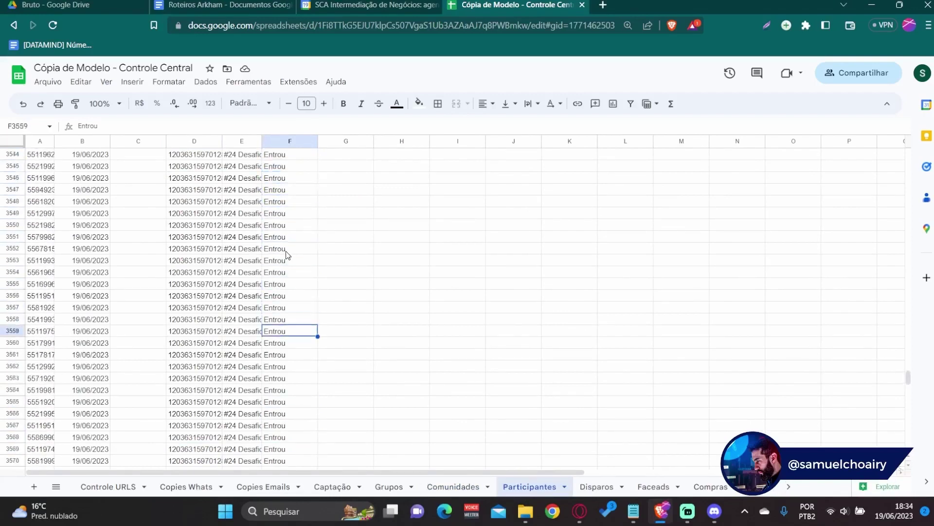
pyautogui.press('Down')
pyautogui.press('Down')
pyautogui.press('Down')
pyautogui.press('Down')
pyautogui.press('Down')
pyautogui.press('Down')
pyautogui.press('Down')
pyautogui.press('Down')
pyautogui.press('Down')
pyautogui.press('Down')
pyautogui.press('Down')
pyautogui.press('Down')
pyautogui.press('Down')
pyautogui.press('Down')
pyautogui.press('Down')
pyautogui.press('Down')
pyautogui.press('Down')
pyautogui.press('Down')
pyautogui.press('Down')
pyautogui.press('Down')
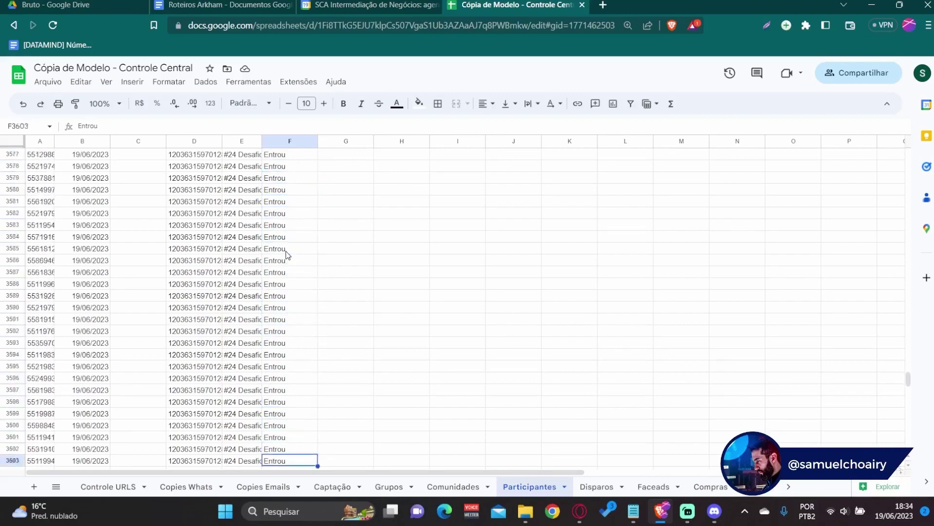
pyautogui.press('Up')
pyautogui.press('Up')
pyautogui.press('Up')
pyautogui.press('Up')
pyautogui.press('Up')
pyautogui.press('Up')
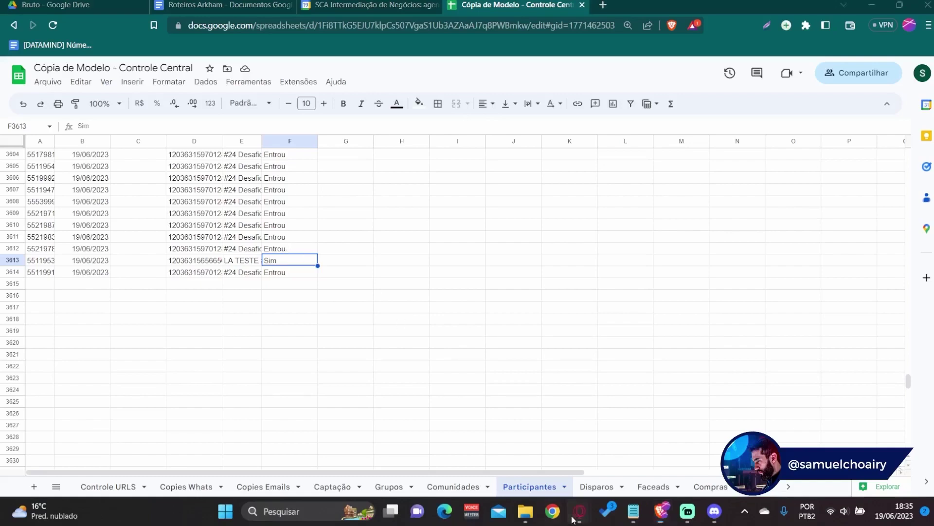
# Return to n8n and recheck the Entrou node's values from No Grupo? back up to Data Entrada.
pyautogui.moveTo(579, 511)
pyautogui.click(623, 460)
pyautogui.click(495, 349)
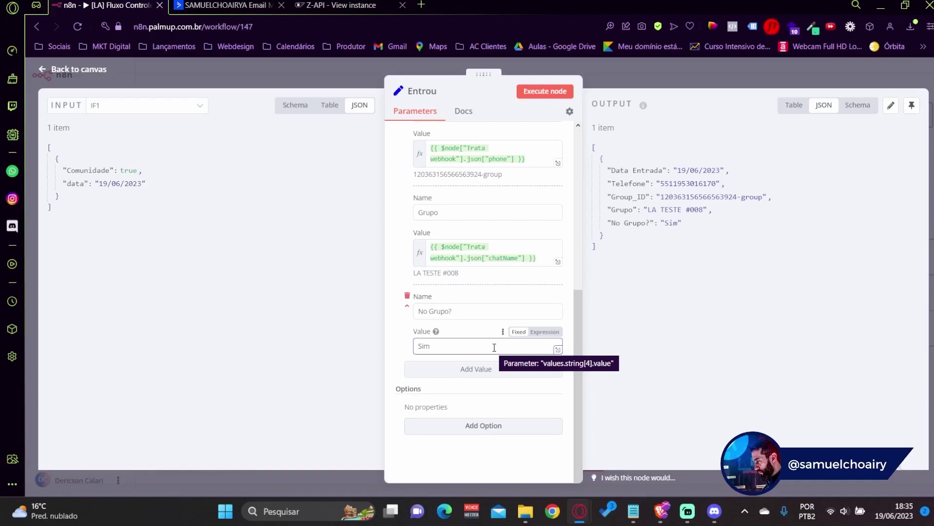
pyautogui.scroll(1, 517, 263)
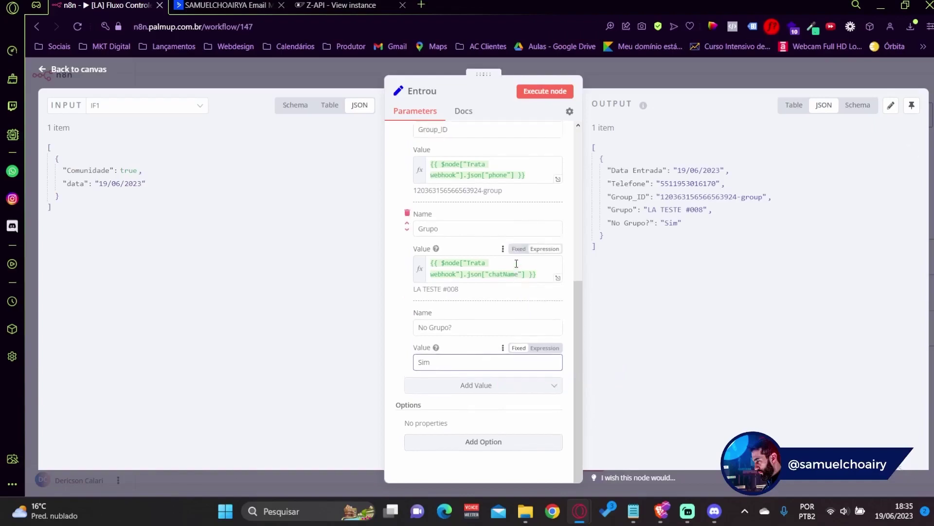
pyautogui.scroll(5, 516, 263)
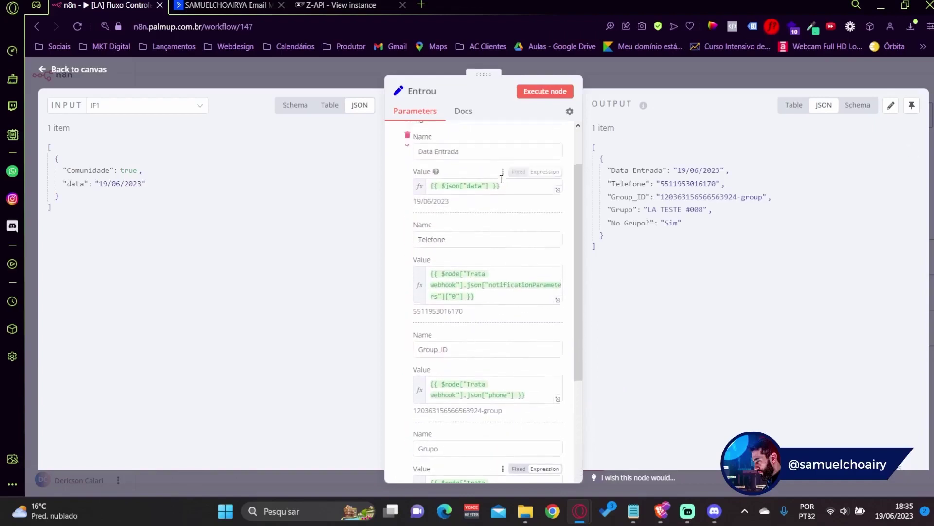
# Switch to the spreadsheet and examine the Participantes column headers, including No Grupo?, Telefone, Data Entrada, Data Saida and Group_ID.
pyautogui.click(661, 508)
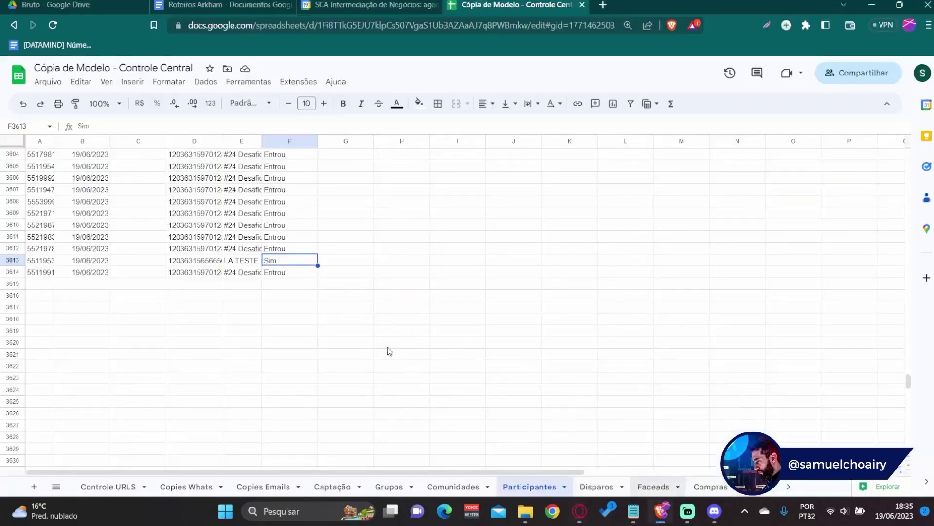
pyautogui.click(285, 248)
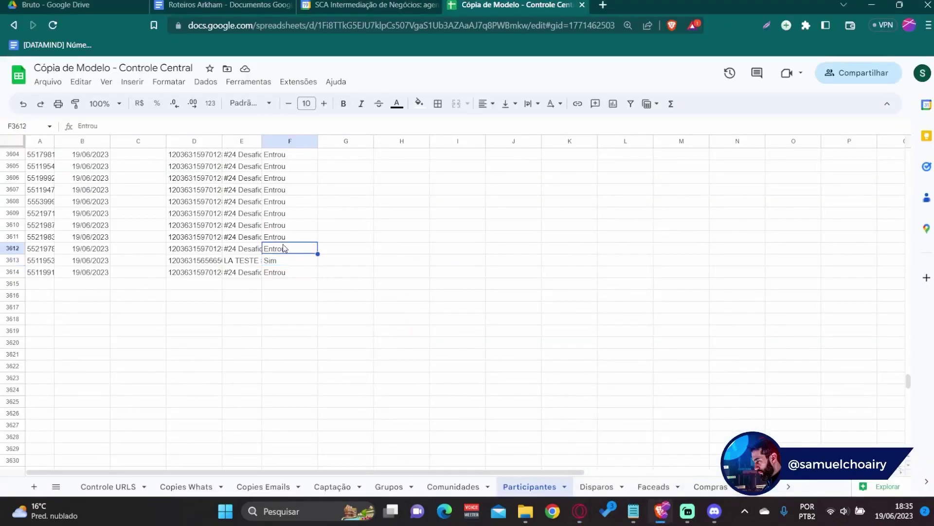
pyautogui.hotkey('ctrl', 'shift', 'Up')
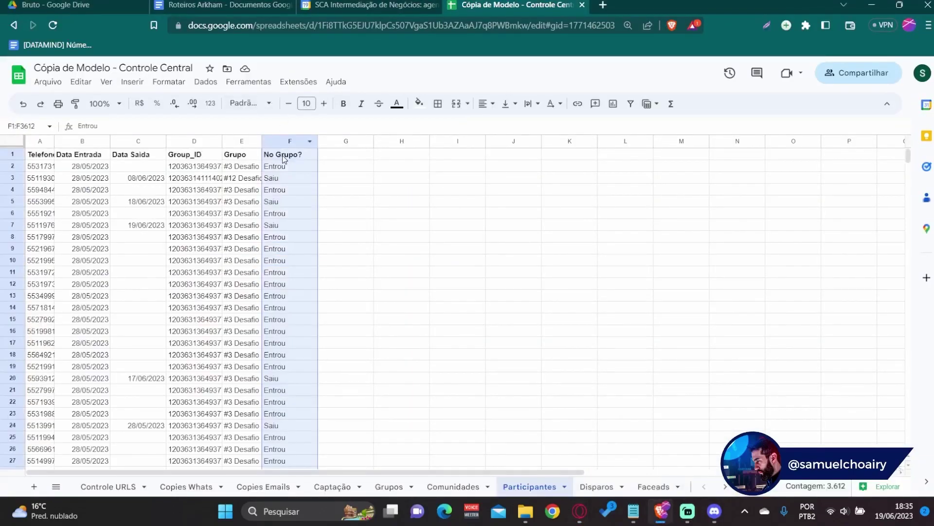
pyautogui.click(282, 155)
pyautogui.click(52, 156)
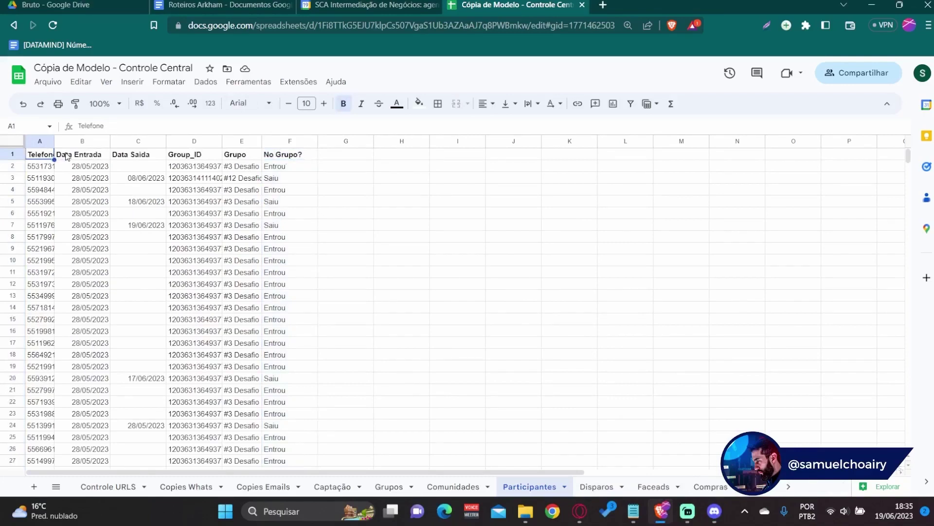
pyautogui.click(66, 156)
pyautogui.click(152, 158)
pyautogui.click(176, 159)
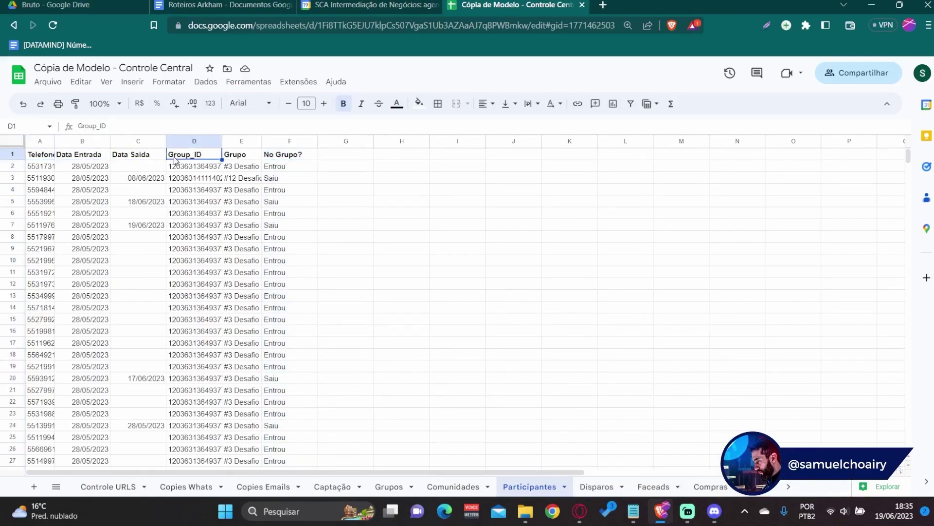
# Return to n8n, compare the Entrou node's field names with the sheet's column headers and close the node.
pyautogui.moveTo(574, 510)
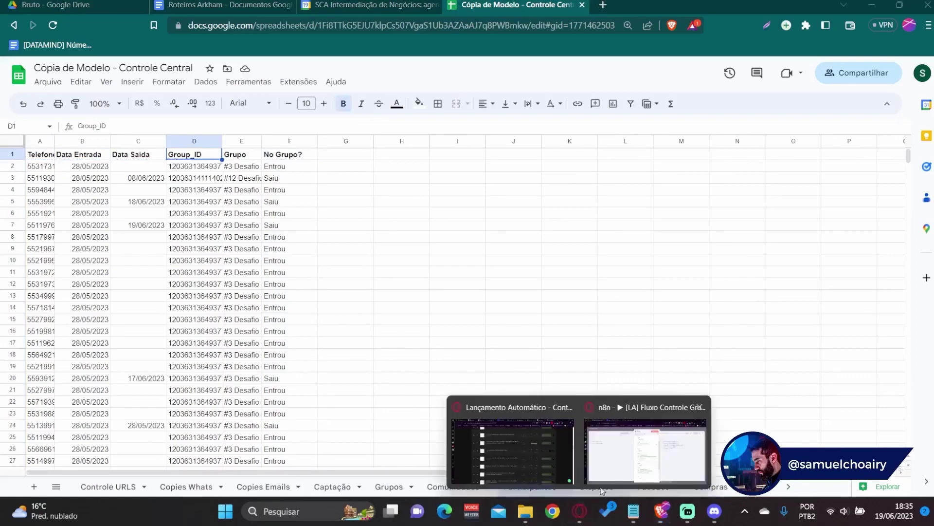
pyautogui.click(647, 438)
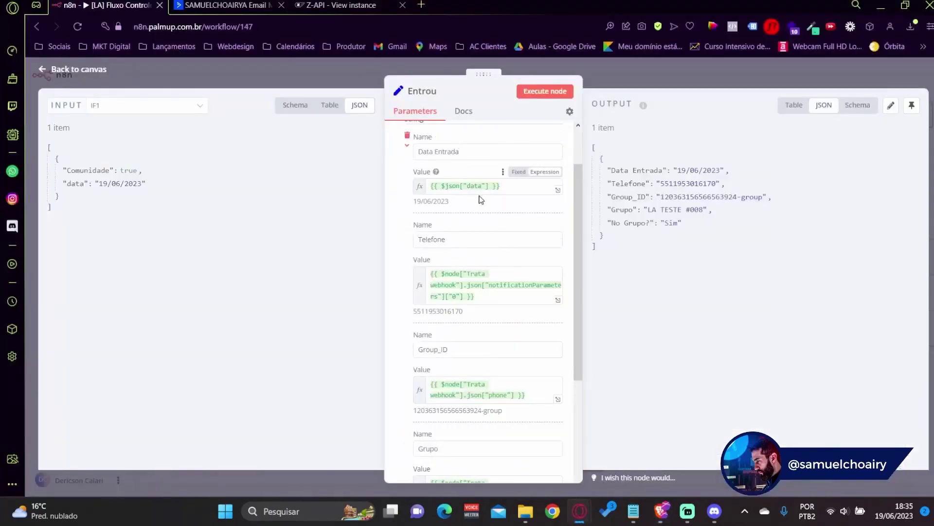
pyautogui.scroll(-3, 479, 199)
pyautogui.scroll(4, 478, 199)
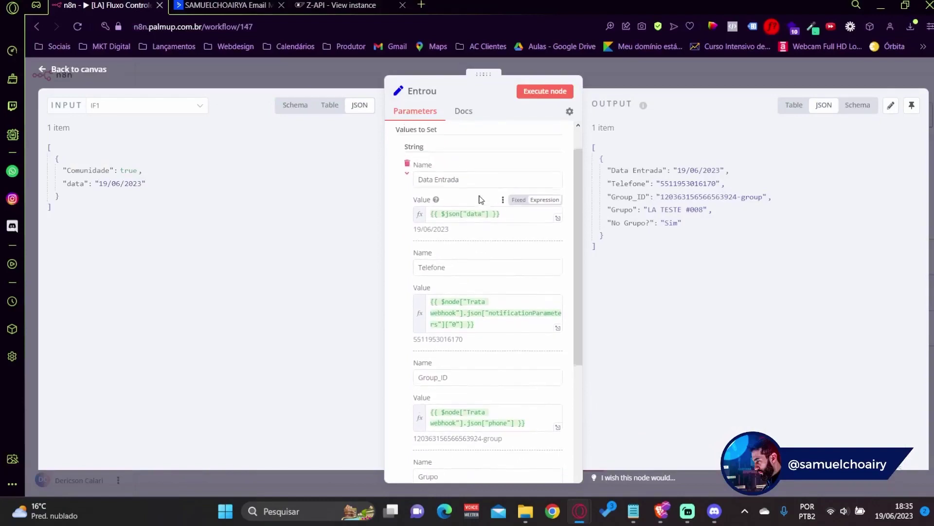
pyautogui.scroll(-6, 467, 198)
pyautogui.scroll(-5, 465, 197)
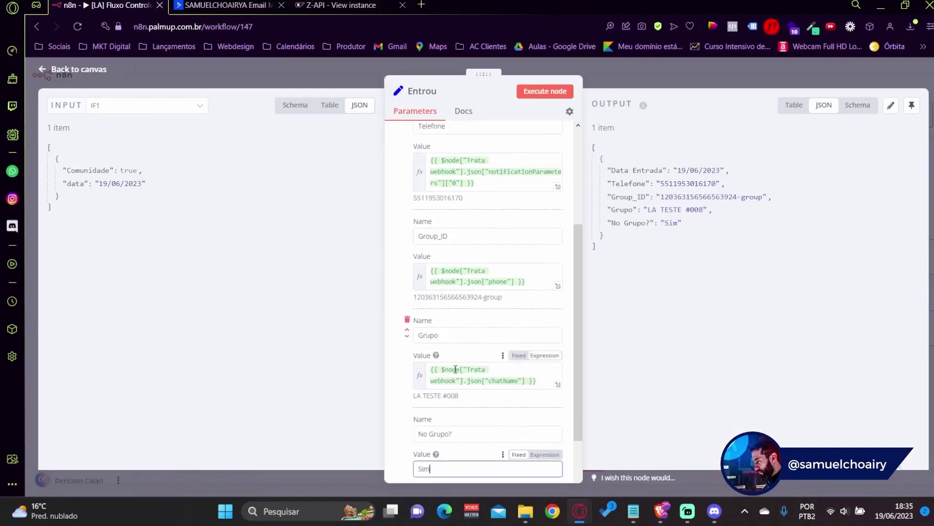
pyautogui.click(486, 440)
pyautogui.click(624, 58)
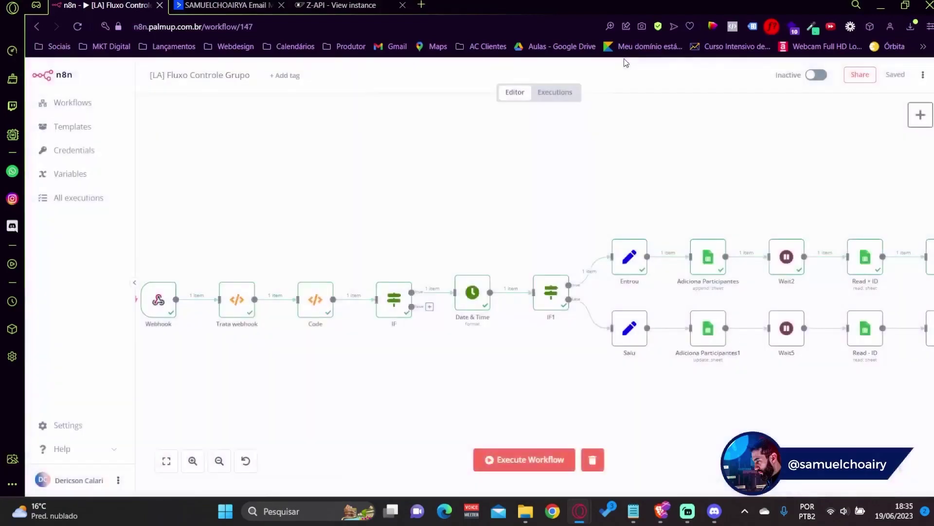
# Review the Adiciona Participantes node's append settings and examine the appended LA TESTE row cell by cell in the Participantes sheet.
pyautogui.doubleClick(700, 250)
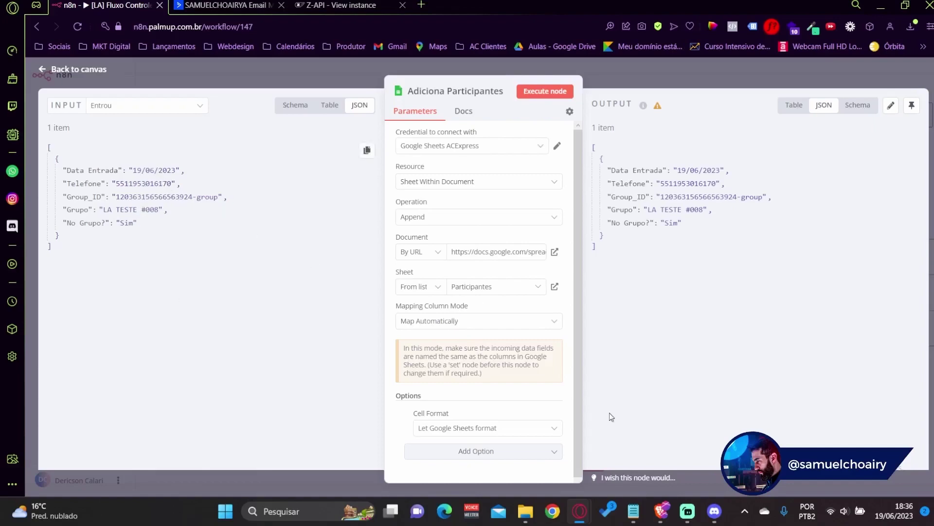
pyautogui.moveTo(662, 512)
pyautogui.click(681, 478)
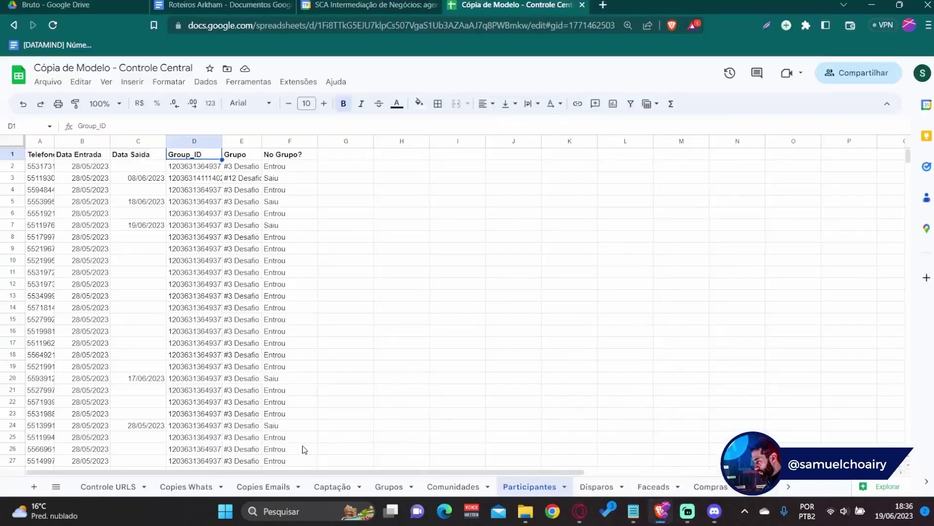
pyautogui.click(293, 437)
pyautogui.hotkey('ctrl', 'shift', 'Down')
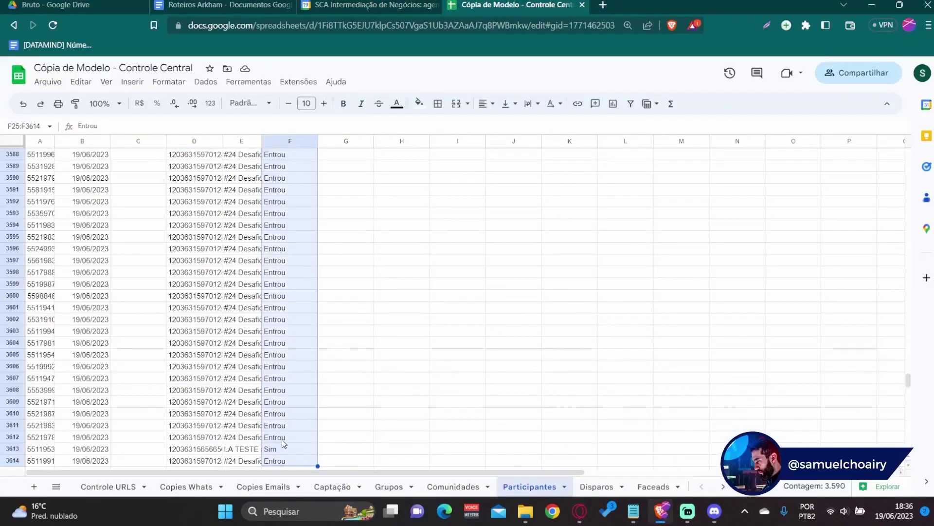
pyautogui.click(285, 439)
pyautogui.click(38, 454)
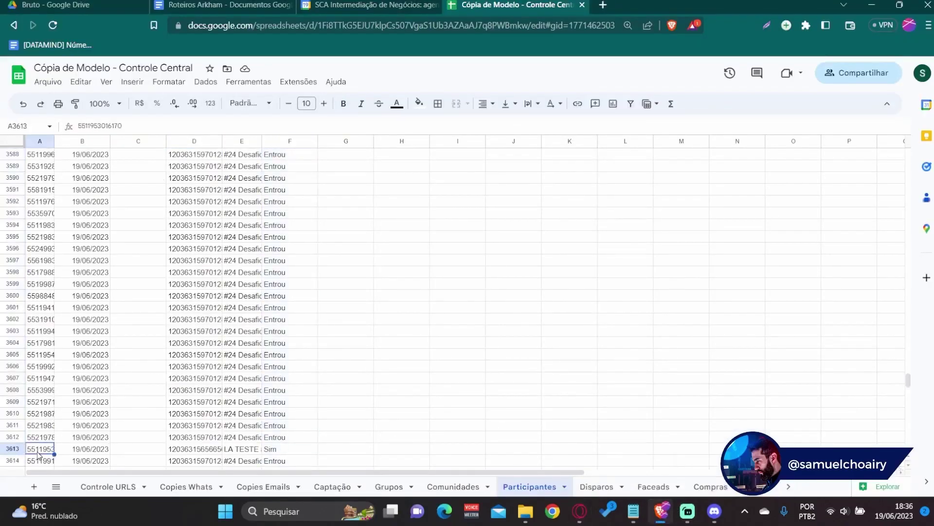
pyautogui.click(78, 450)
pyautogui.click(169, 449)
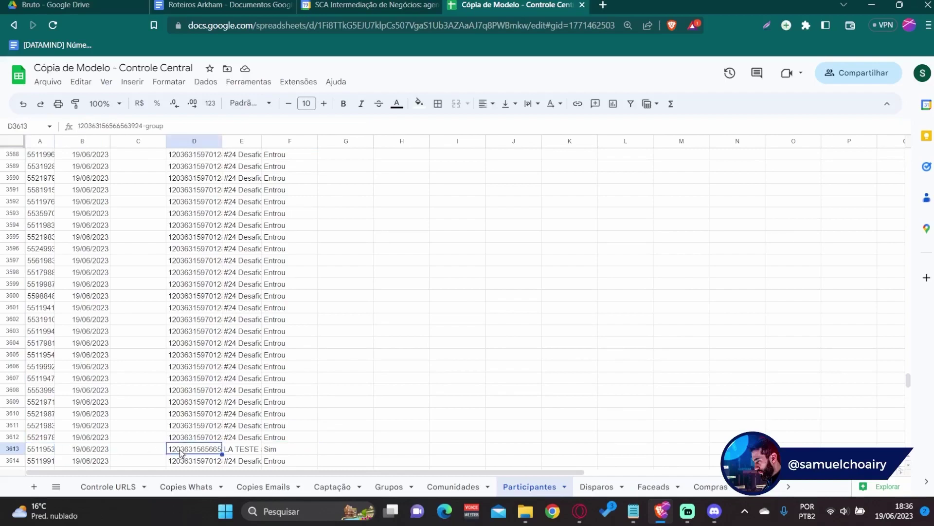
pyautogui.click(235, 450)
pyautogui.click(274, 450)
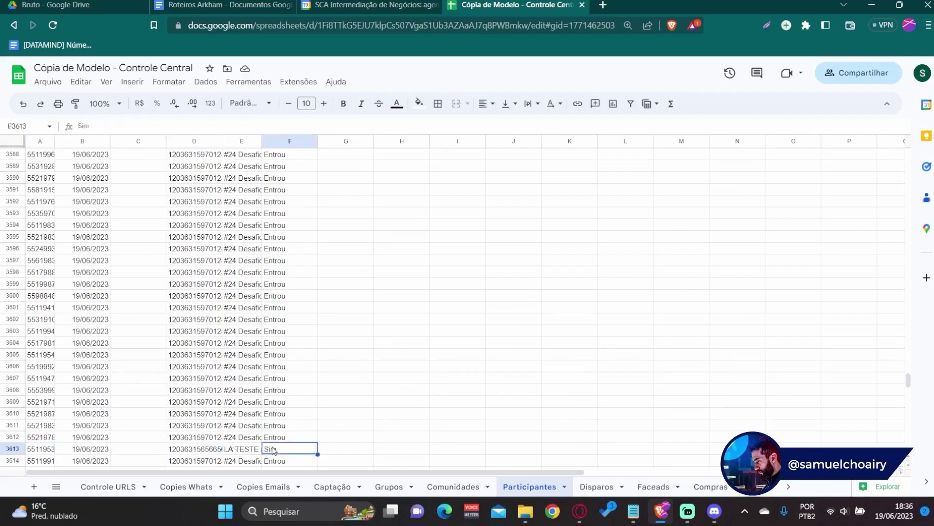
pyautogui.click(157, 449)
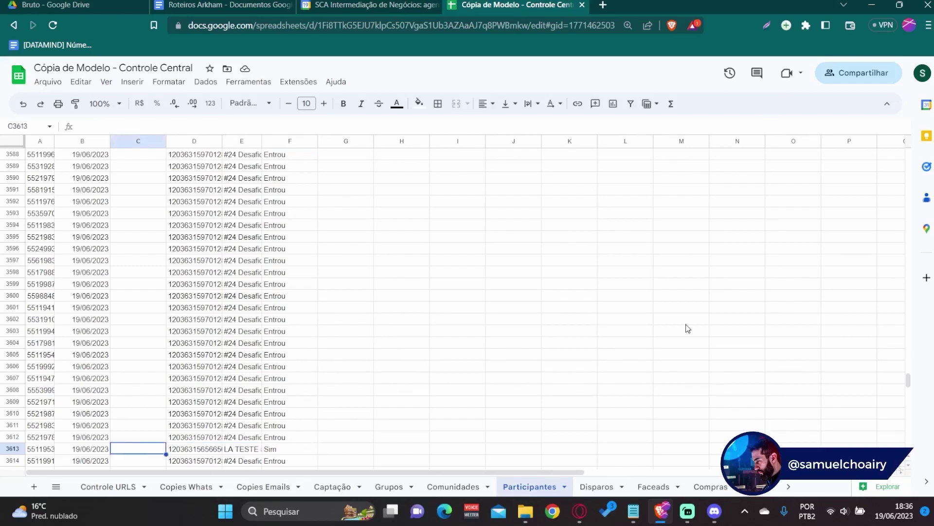
# Back in n8n, remove Adiciona Participantes' Cell Format option, add it again with Let Google Sheets format and close the node.
pyautogui.moveTo(580, 510)
pyautogui.click(644, 448)
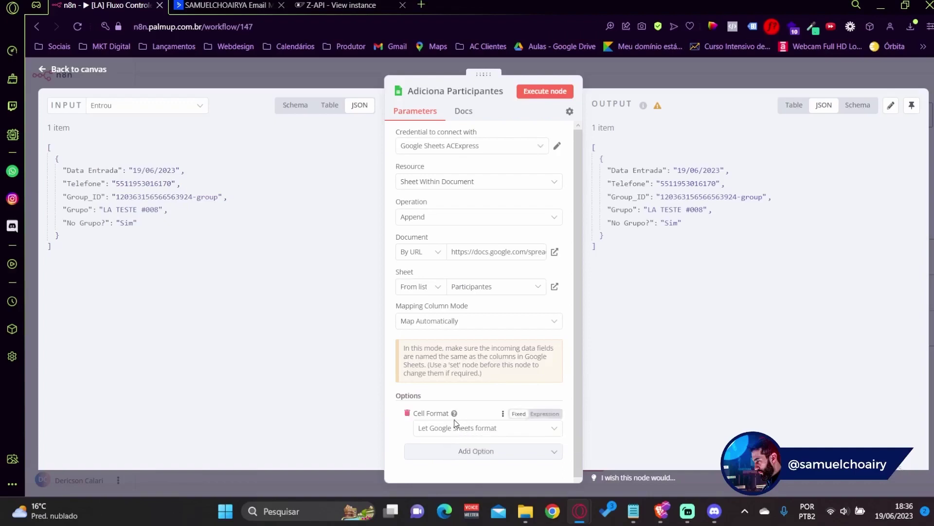
pyautogui.click(409, 415)
pyautogui.click(428, 431)
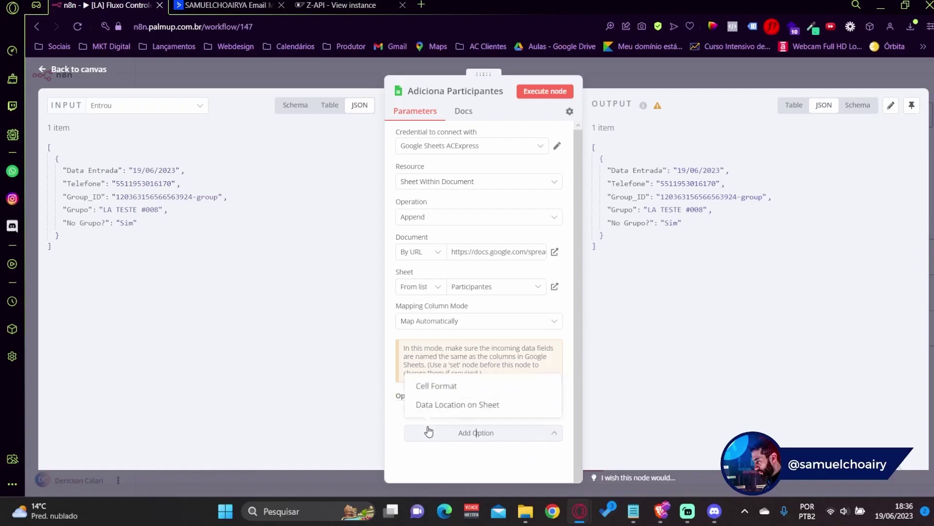
pyautogui.click(447, 387)
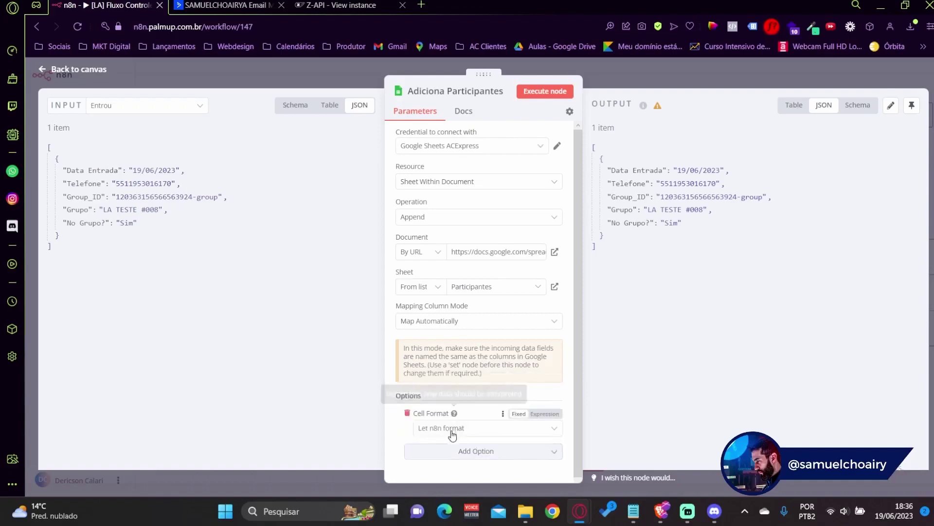
pyautogui.click(451, 429)
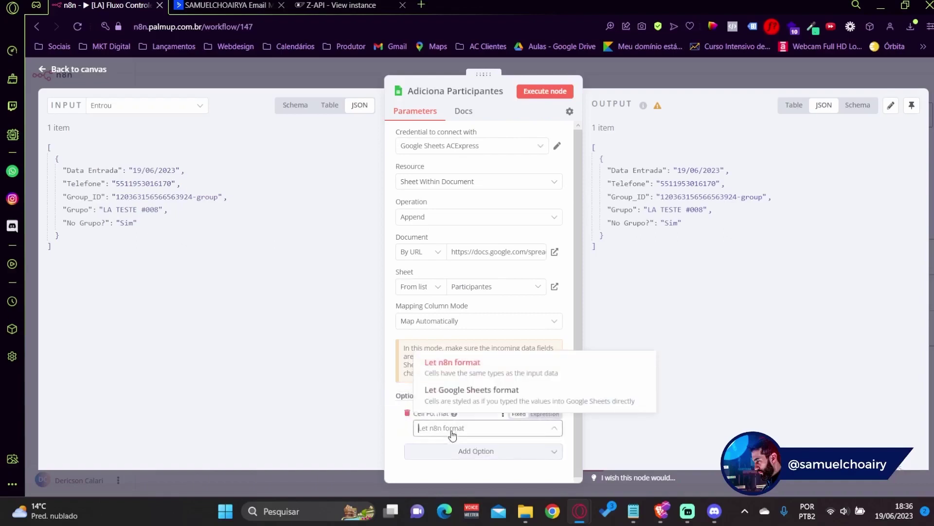
pyautogui.click(472, 391)
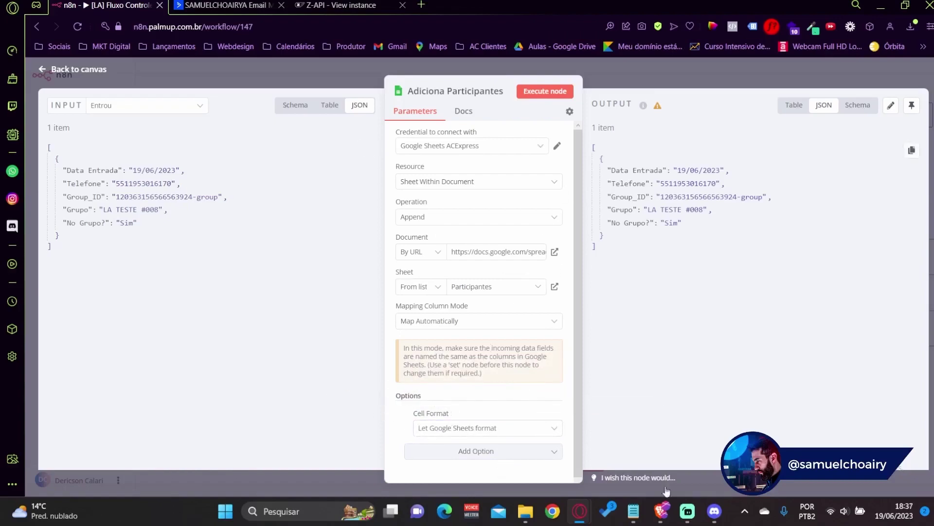
pyautogui.moveTo(662, 510)
pyautogui.click(685, 62)
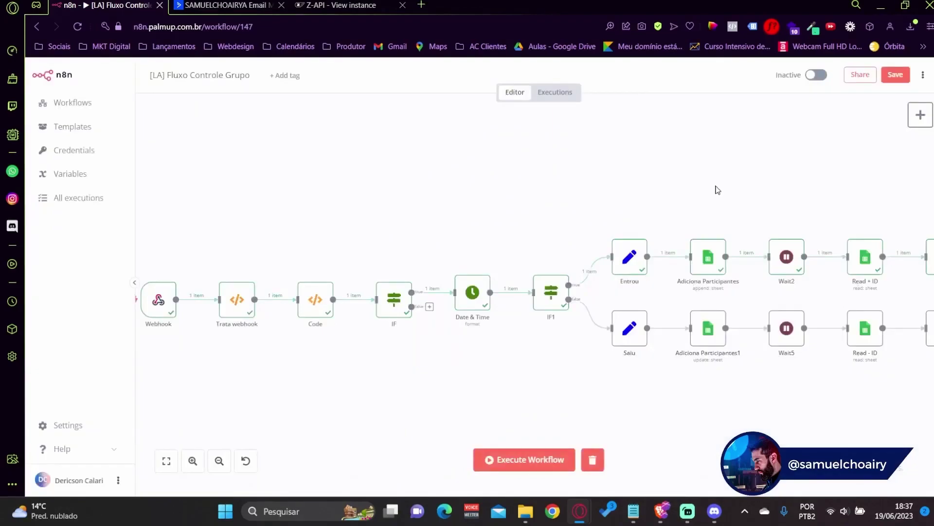
# Open the Wait2 node that follows Adiciona Participantes and review its time interval settings.
pyautogui.moveTo(716, 187); pyautogui.dragTo(449, 217)
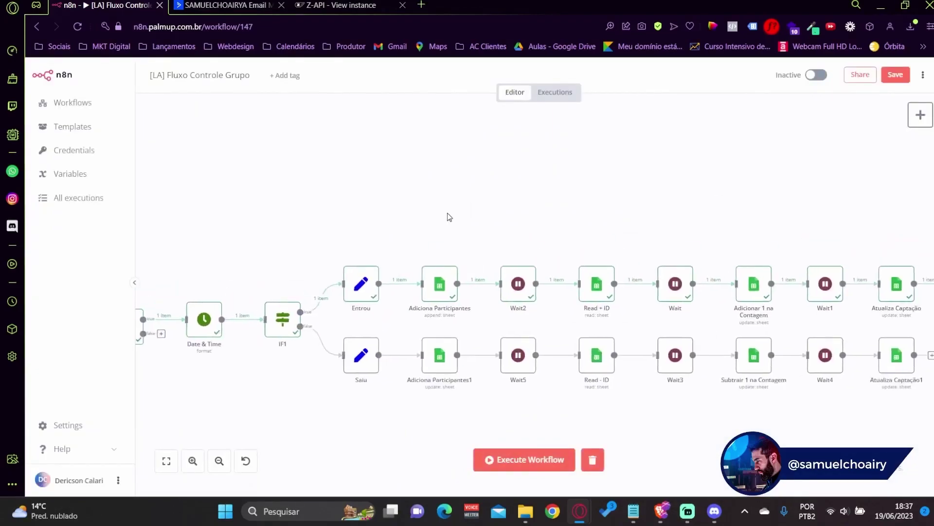
pyautogui.doubleClick(513, 273)
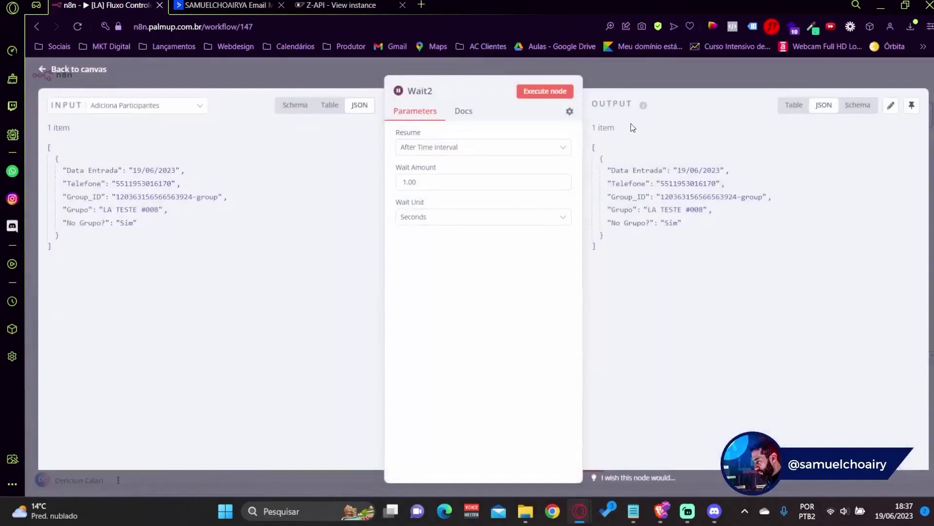
# Close Wait2, open the Read + ID node and examine the matching Phone values in the spreadsheet's Comunidades sheet.
pyautogui.click(650, 73)
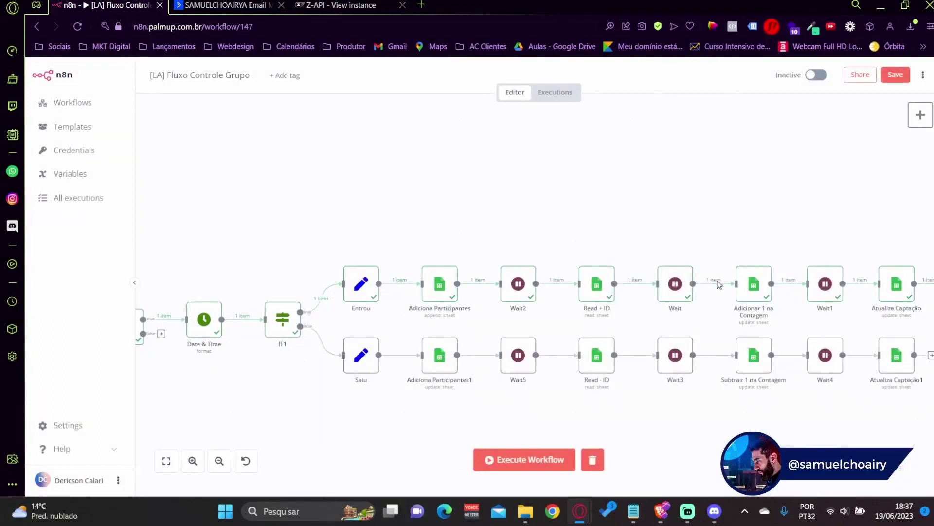
pyautogui.doubleClick(595, 282)
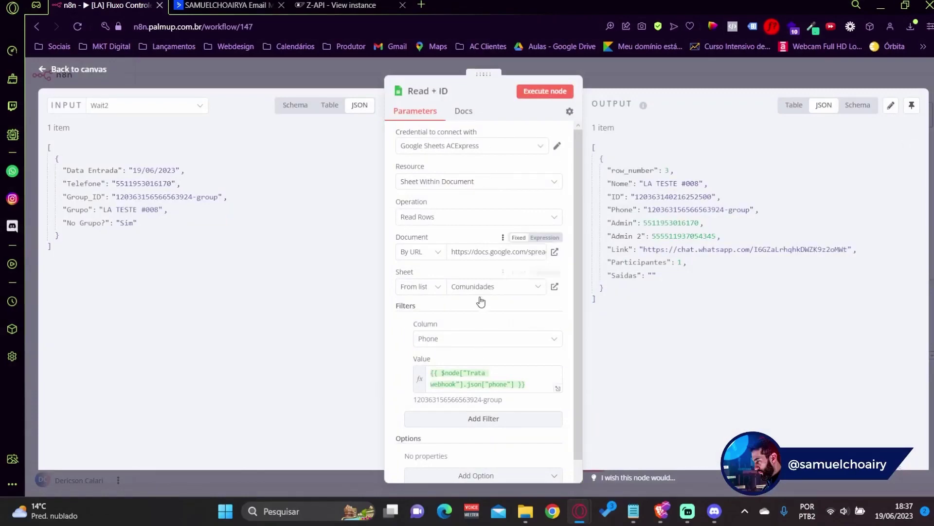
pyautogui.click(662, 510)
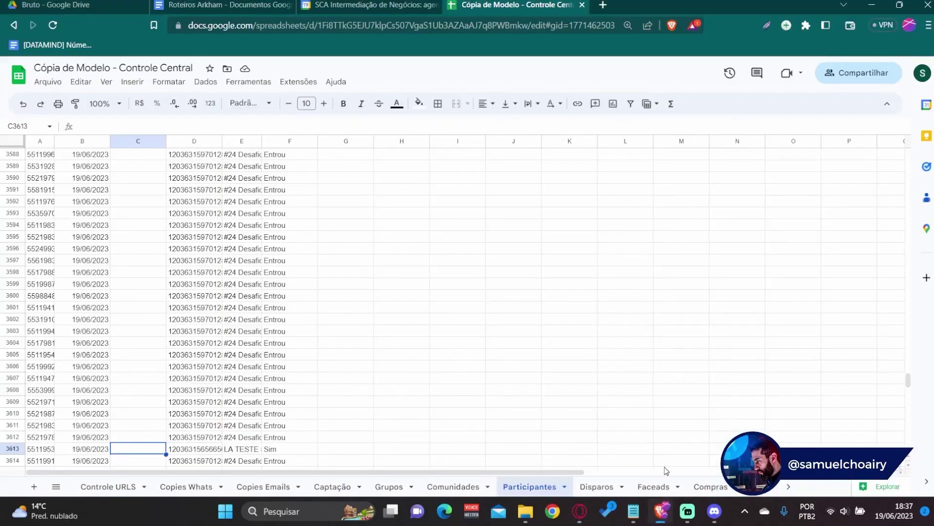
pyautogui.click(448, 487)
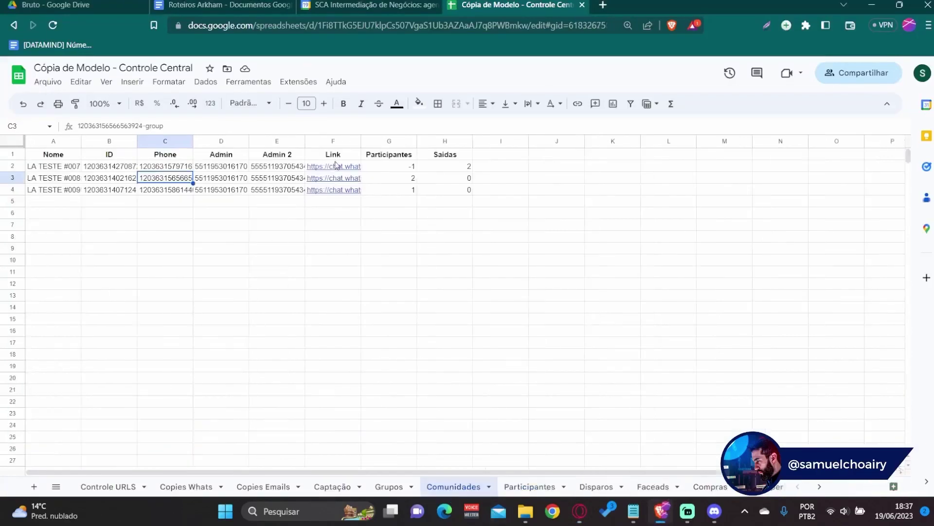
pyautogui.click(161, 170)
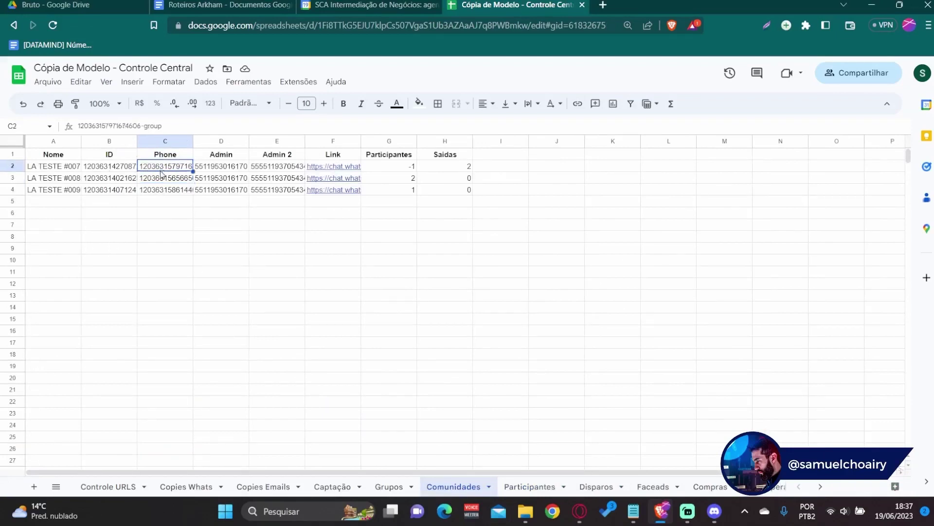
pyautogui.click(162, 180)
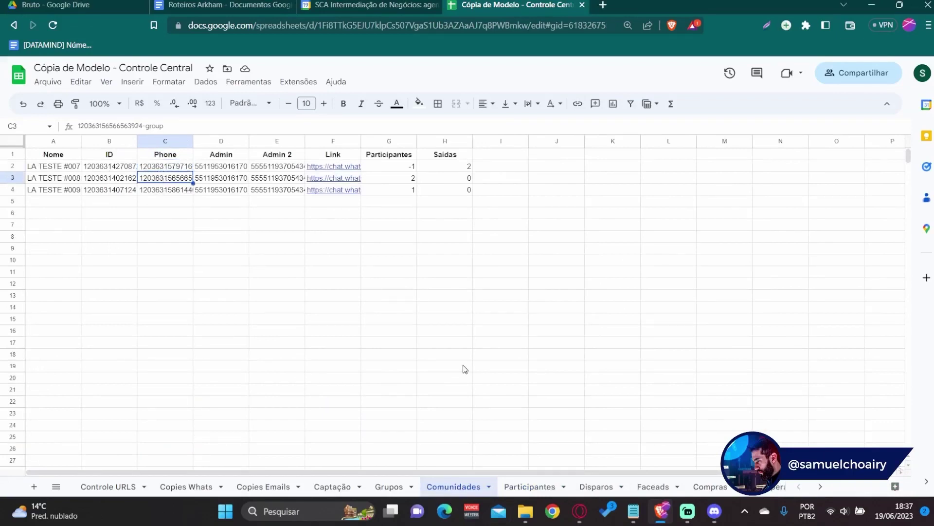
# Return to n8n and show Trata webhook's data as the Read + ID node's input to examine its phone field.
pyautogui.moveTo(580, 510)
pyautogui.click(628, 460)
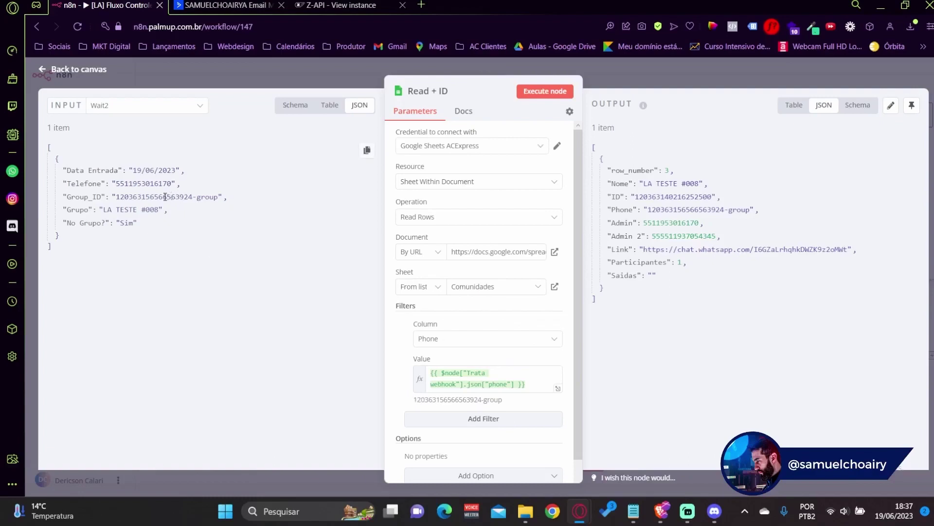
pyautogui.click(182, 113)
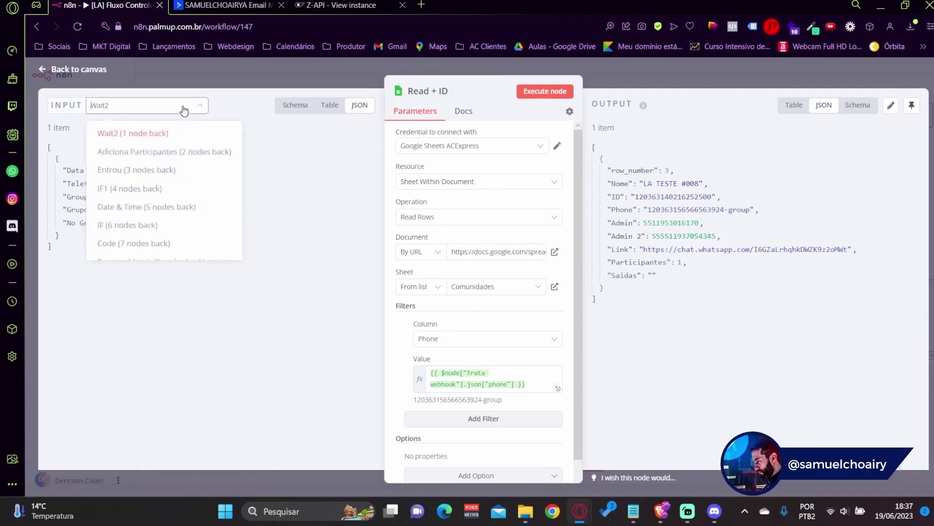
pyautogui.scroll(-1, 168, 207)
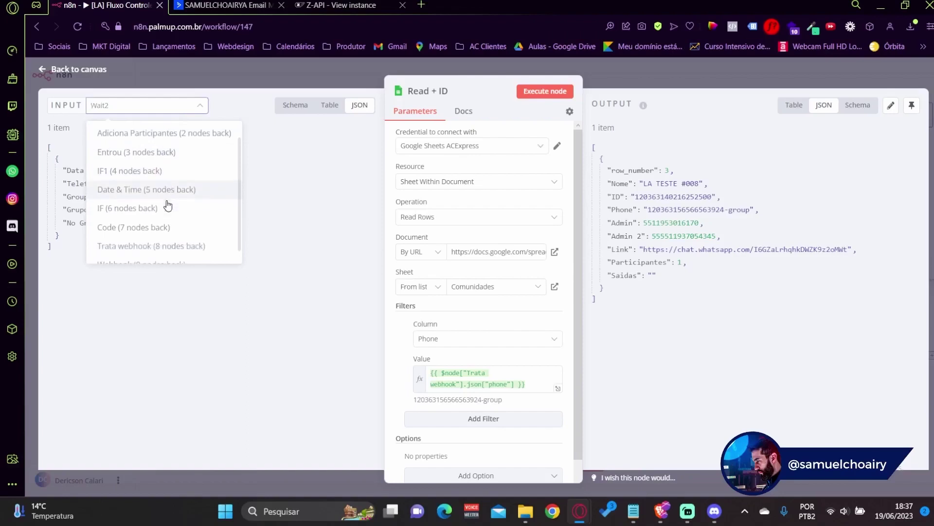
pyautogui.click(157, 246)
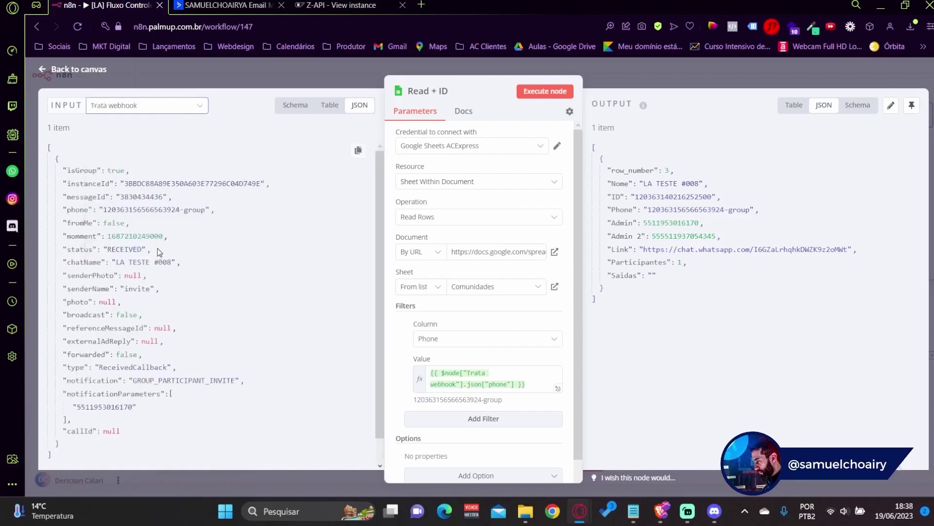
pyautogui.click(154, 212)
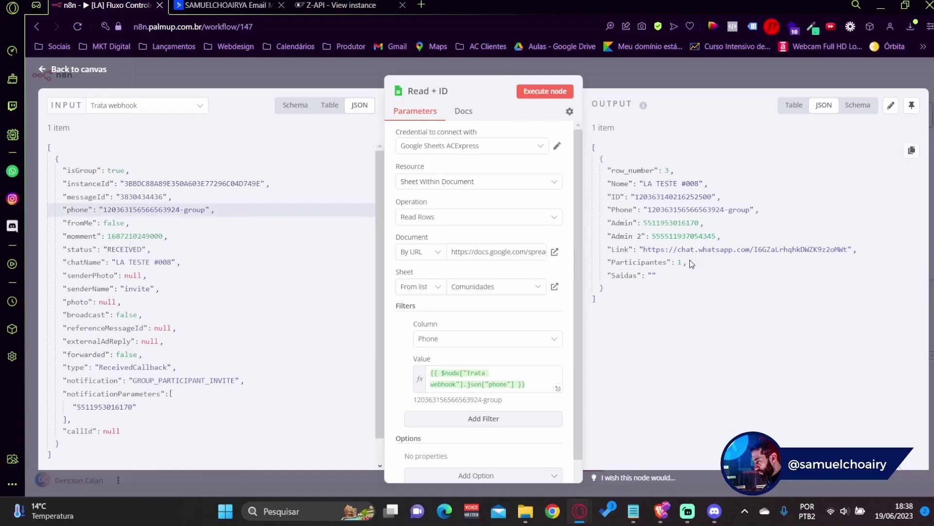
# Examine the Phone, ID and Link fields in the Read + ID node's output and close the node.
pyautogui.doubleClick(653, 210)
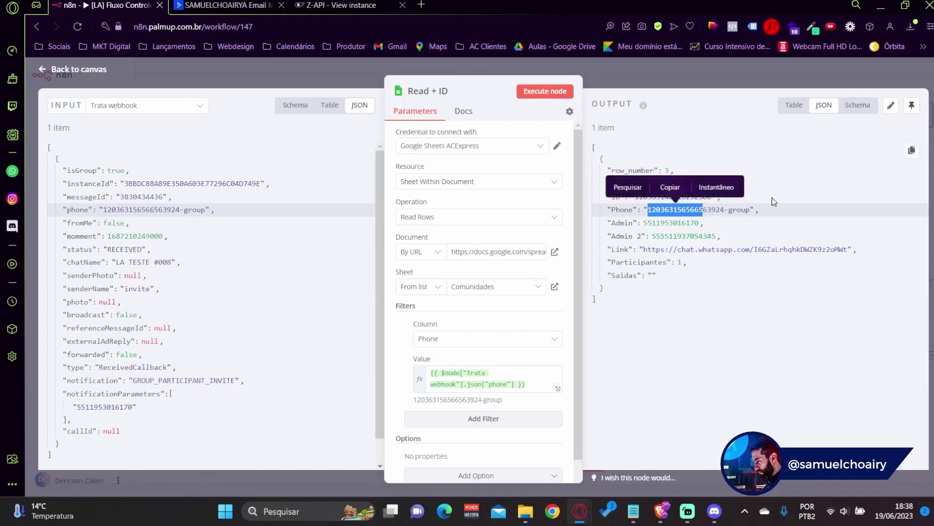
pyautogui.click(714, 190)
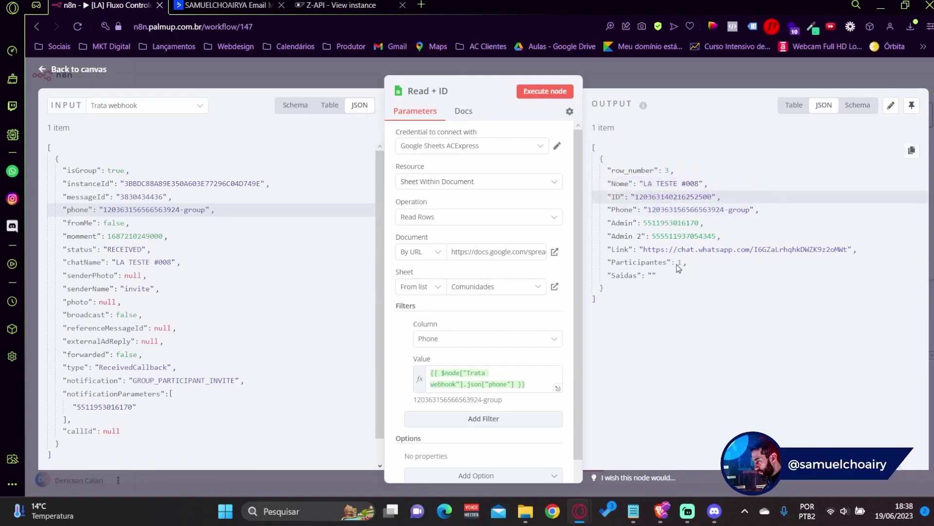
pyautogui.doubleClick(737, 249)
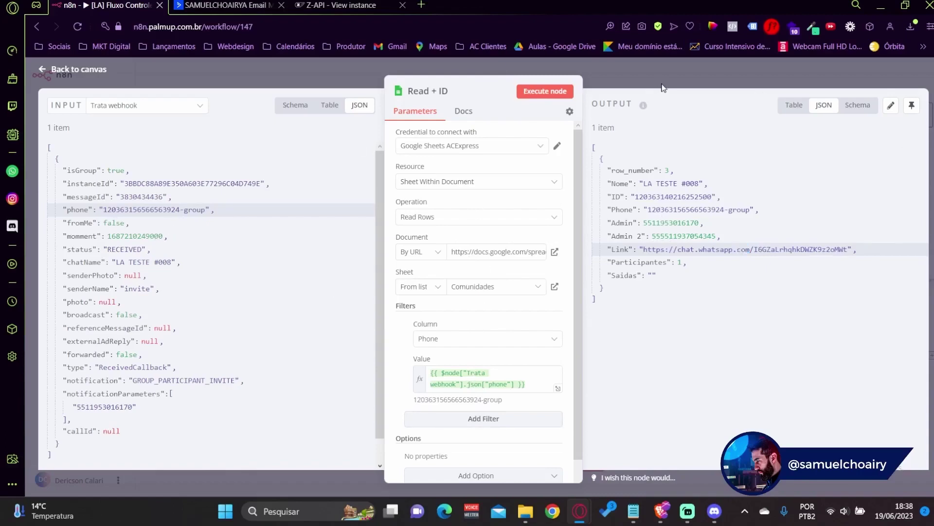
pyautogui.press('Escape')
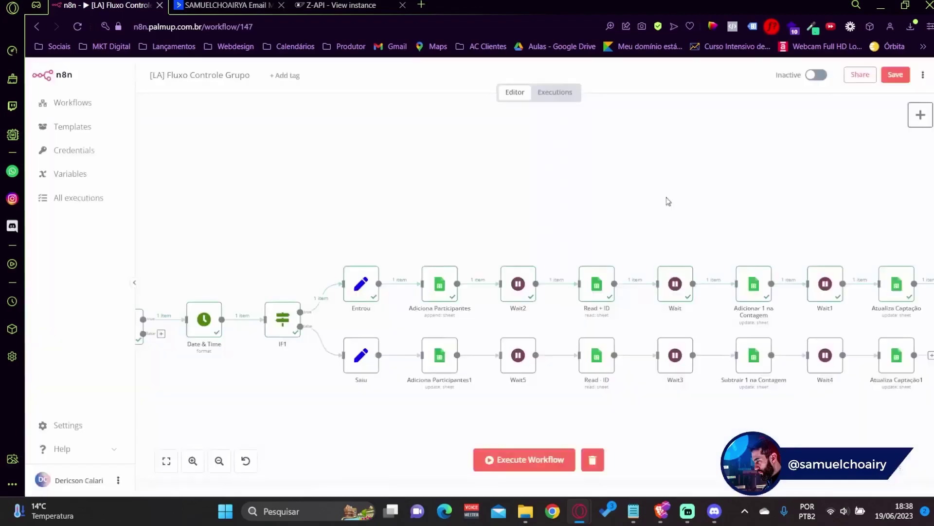
# Open the Adicionar 1 na Contagem node and review its Phone match column and the expression sent to Participantes.
pyautogui.doubleClick(752, 289)
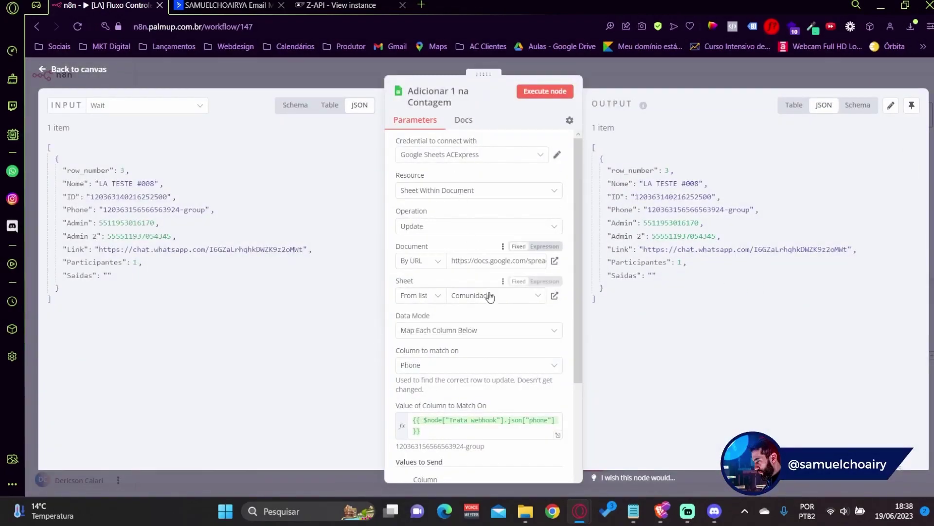
pyautogui.scroll(-3, 488, 297)
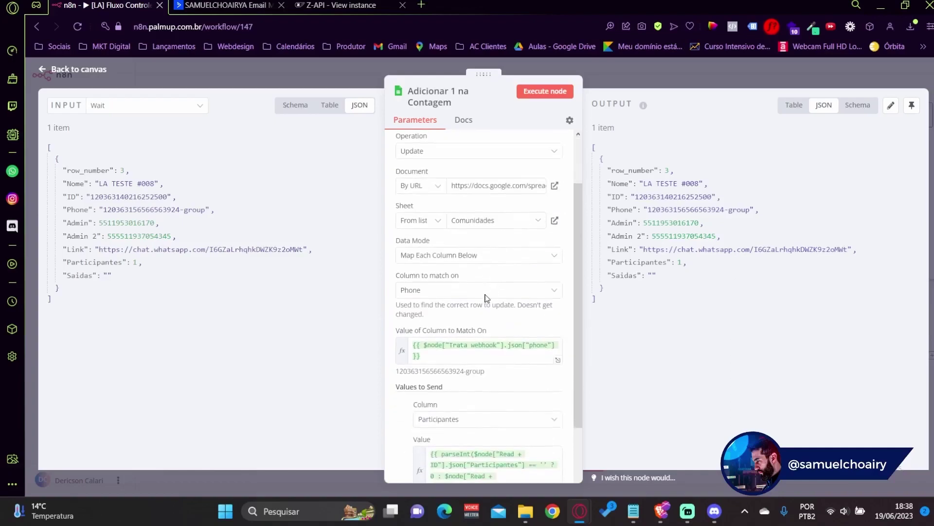
pyautogui.scroll(-3, 486, 297)
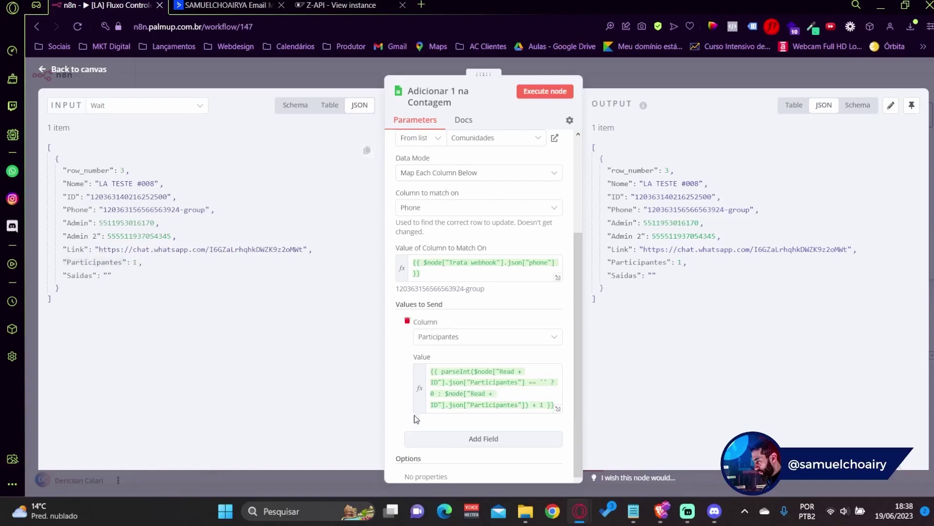
pyautogui.moveTo(417, 421); pyautogui.dragTo(419, 292)
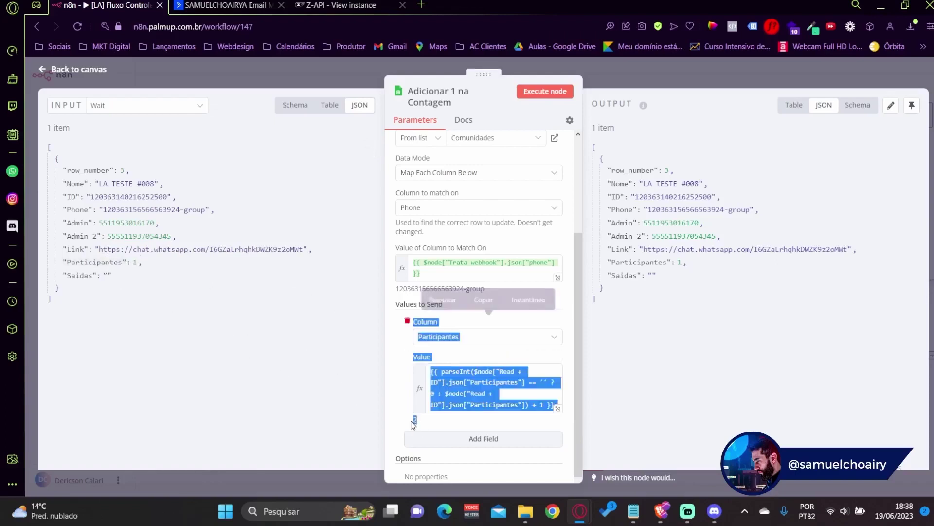
# Switch to the Comunidades sheet, check the Participantes cells of LA TESTE #008 and #009, and return to n8n.
pyautogui.moveTo(662, 511)
pyautogui.click(682, 415)
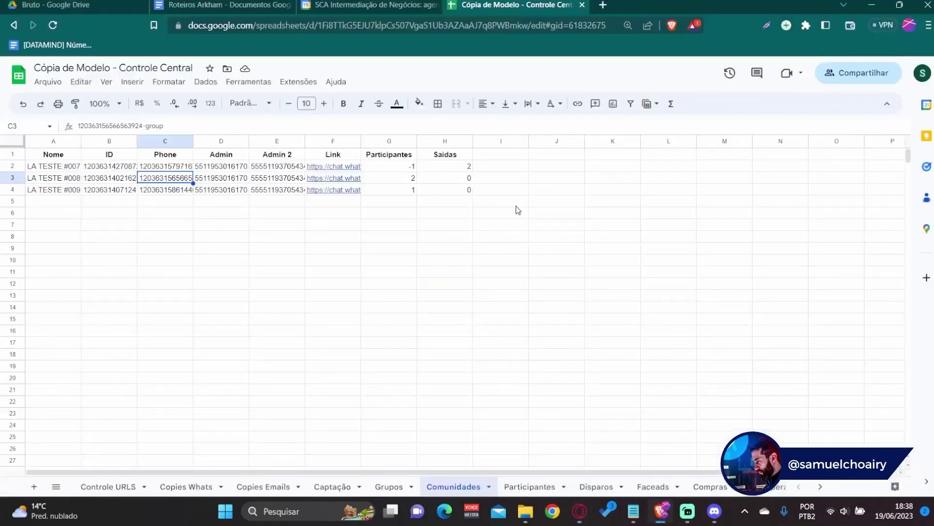
pyautogui.click(397, 178)
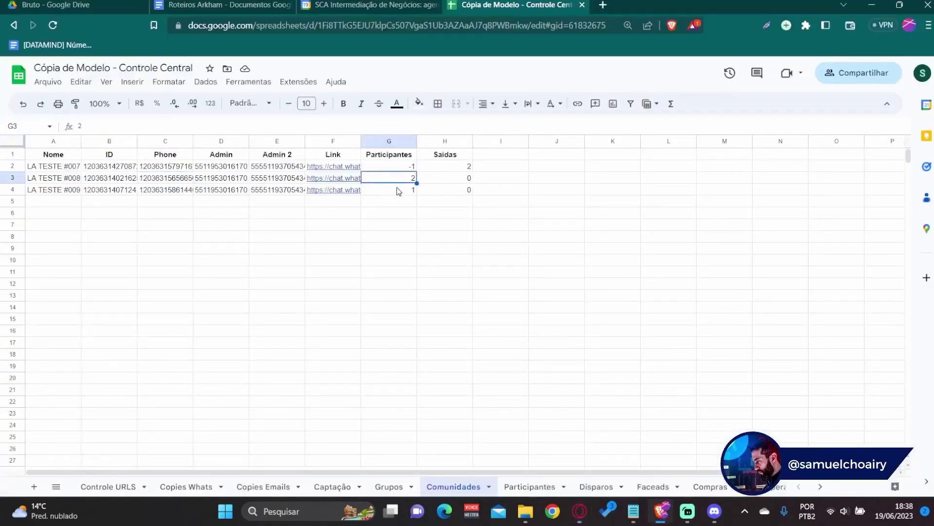
pyautogui.click(397, 190)
pyautogui.click(398, 178)
pyautogui.click(872, 6)
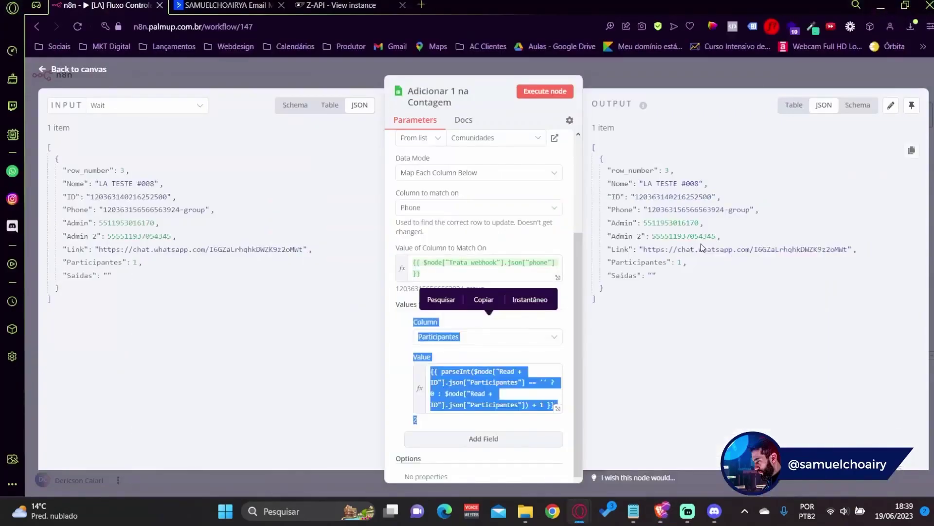
# Show Read + ID's data as the Adicionar 1 na Contagem input, compare it with the Participantes expression and close the node.
pyautogui.click(513, 400)
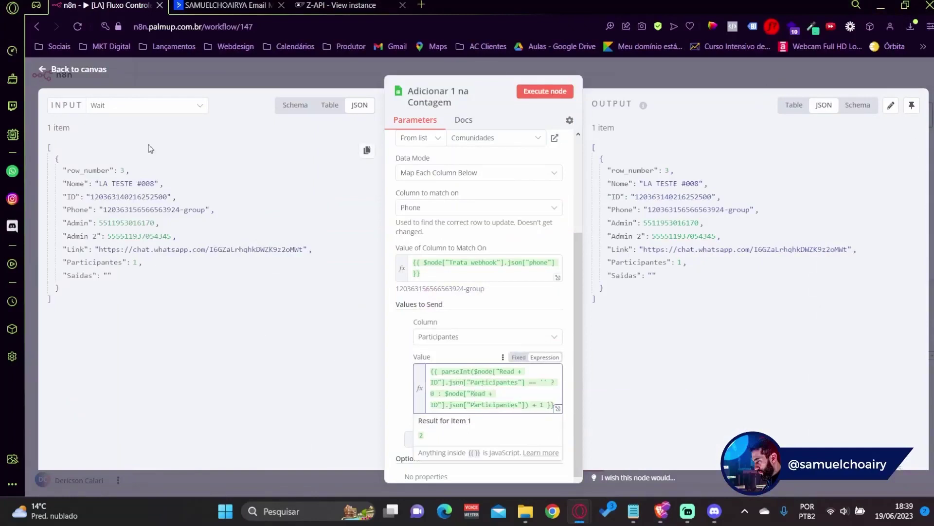
pyautogui.click(179, 116)
pyautogui.scroll(-2, 167, 188)
pyautogui.scroll(2, 164, 193)
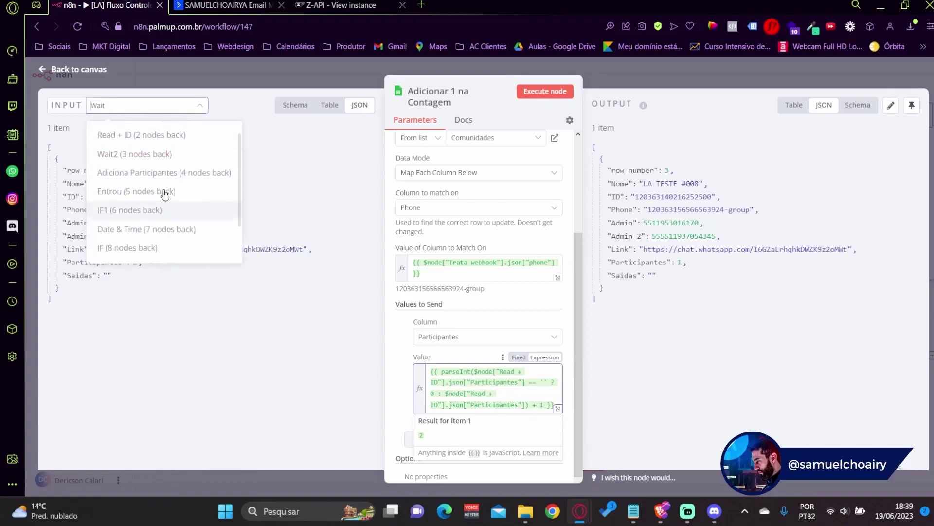
pyautogui.click(165, 151)
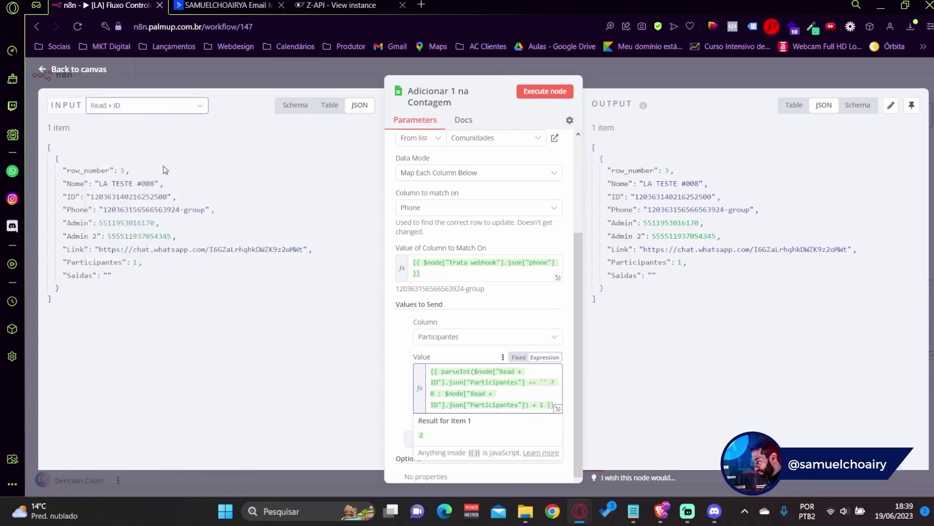
pyautogui.click(126, 210)
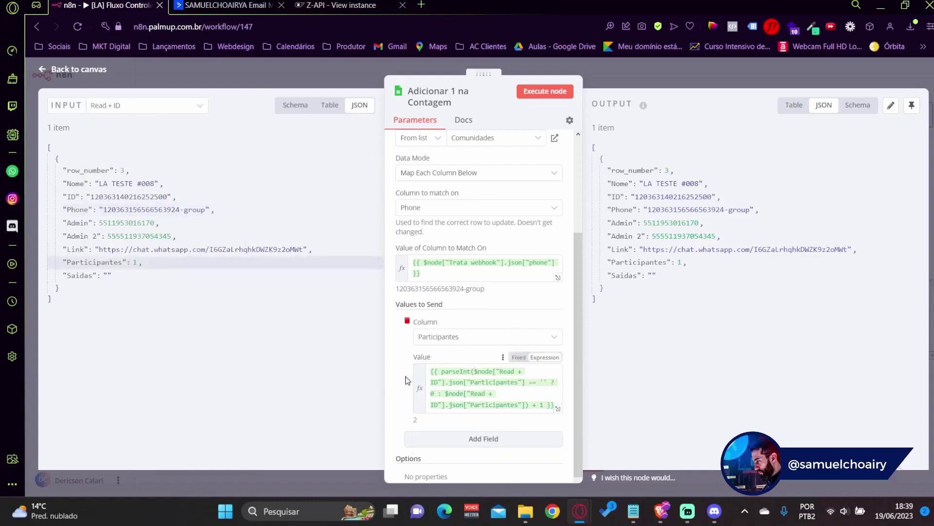
pyautogui.click(640, 81)
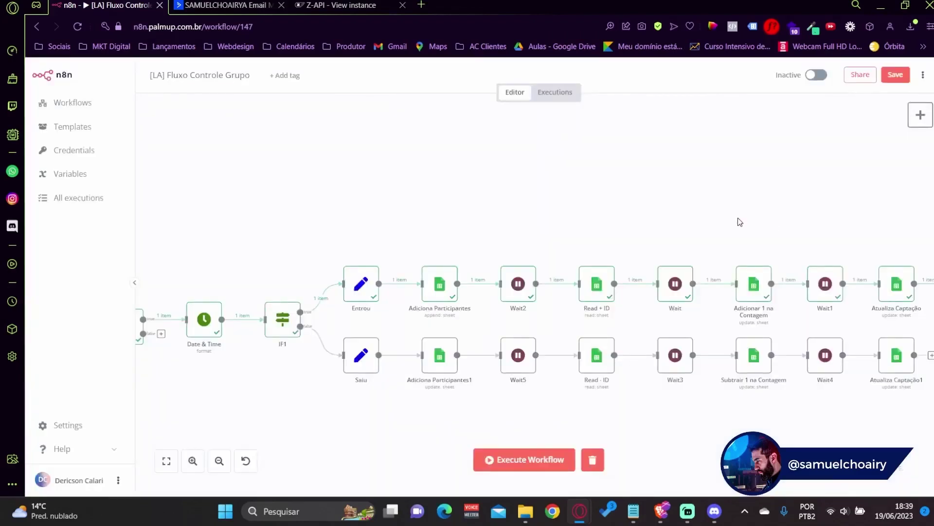
# Open the entry branch's Atualiza Captação node and show the Entrou node's data as its input.
pyautogui.moveTo(736, 215); pyautogui.dragTo(695, 211)
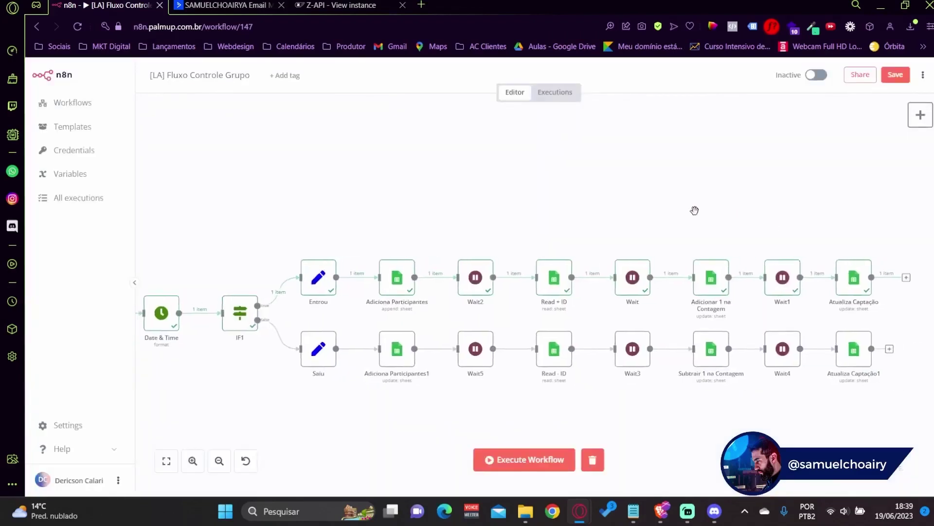
pyautogui.doubleClick(861, 281)
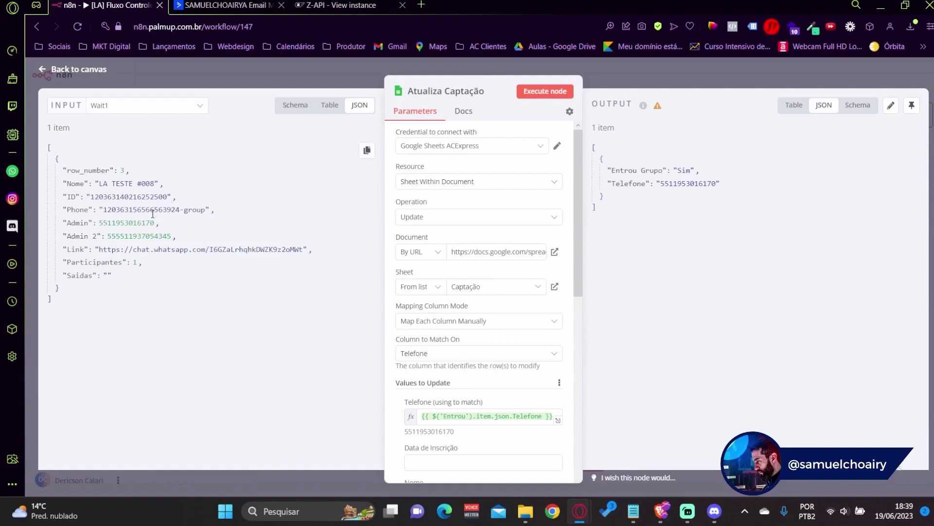
pyautogui.click(191, 106)
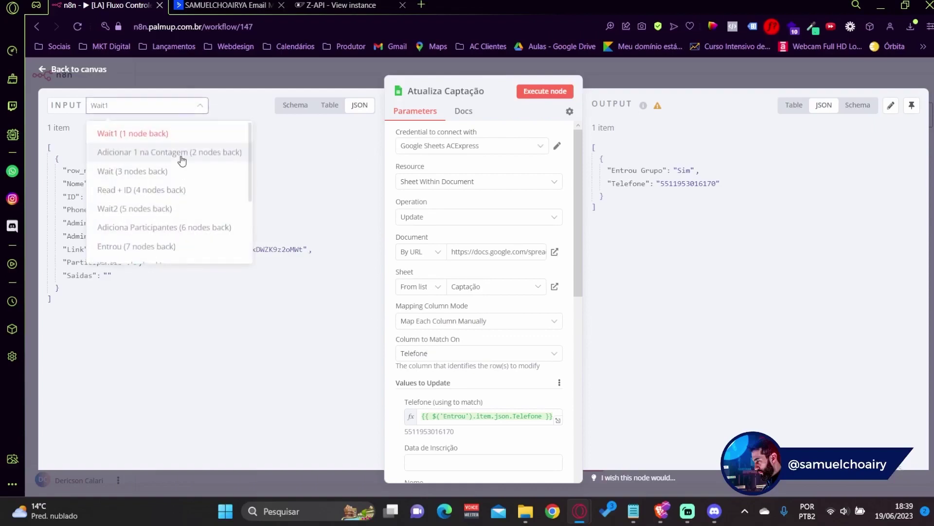
pyautogui.click(168, 246)
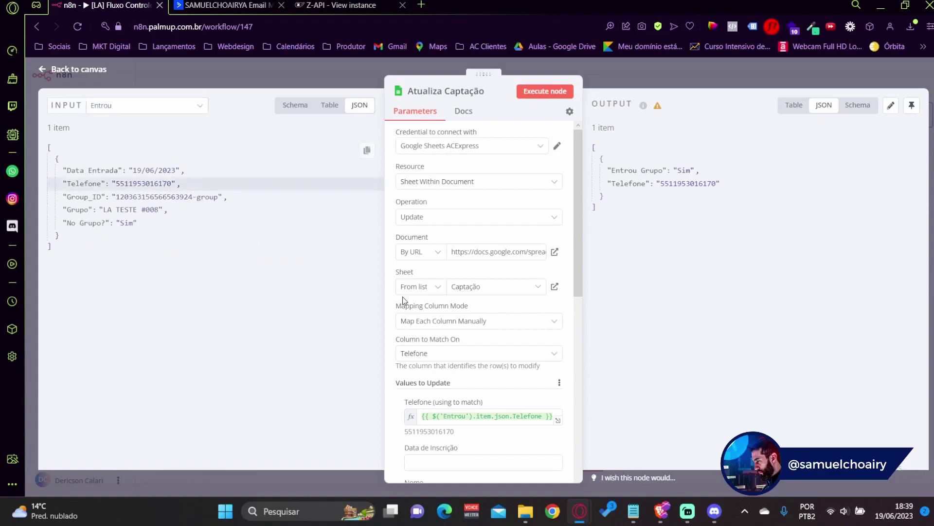
# Review Atualiza Captação's column mapping, from the fixed Entrou Grupo value Sim back to the Telefone match column.
pyautogui.scroll(-1, 464, 412)
pyautogui.scroll(-7, 463, 411)
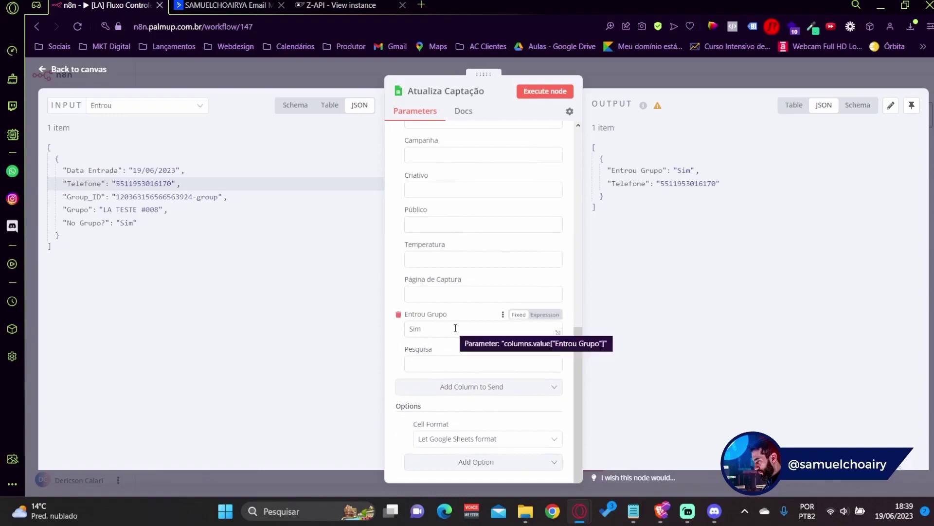
pyautogui.click(455, 328)
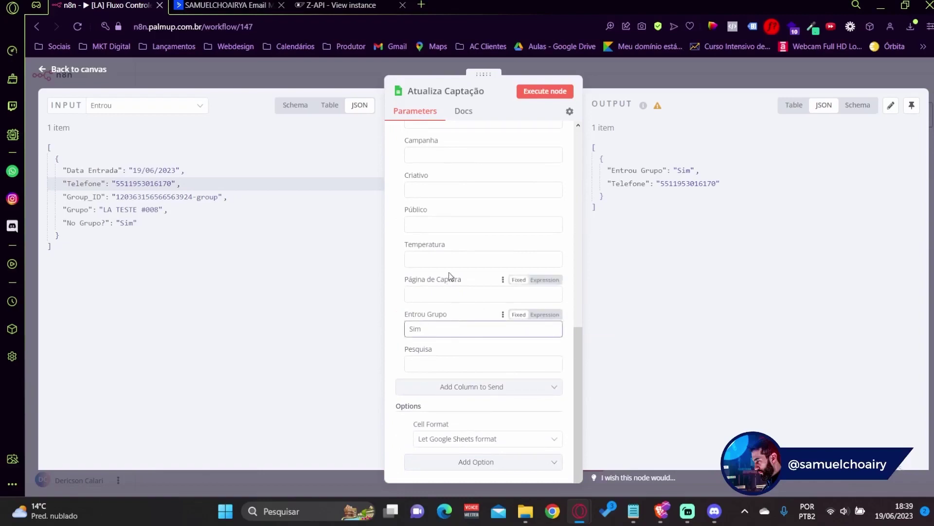
pyautogui.scroll(8, 448, 273)
pyautogui.scroll(3, 449, 275)
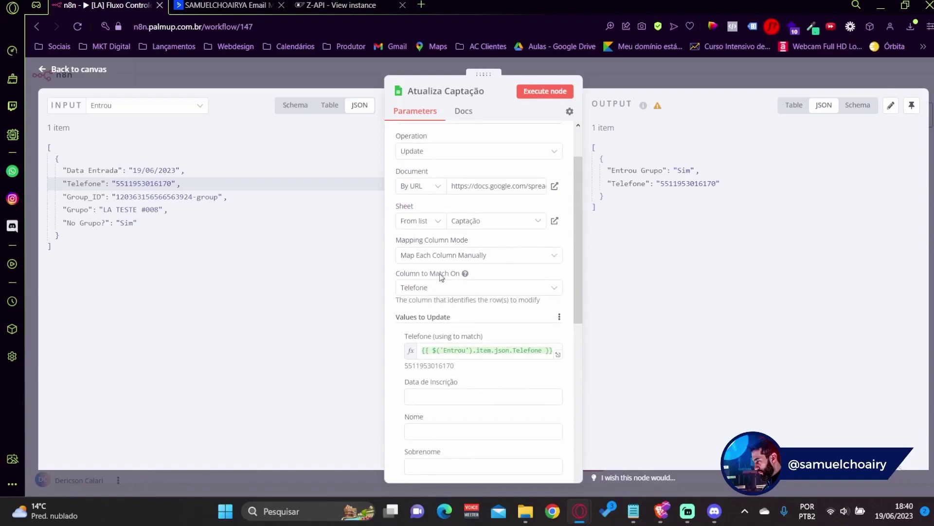
# Switch to the control spreadsheet's Captação sheet and check the Entrou Grupo column in rows 2 and 3.
pyautogui.moveTo(513, 340)
pyautogui.click(662, 511)
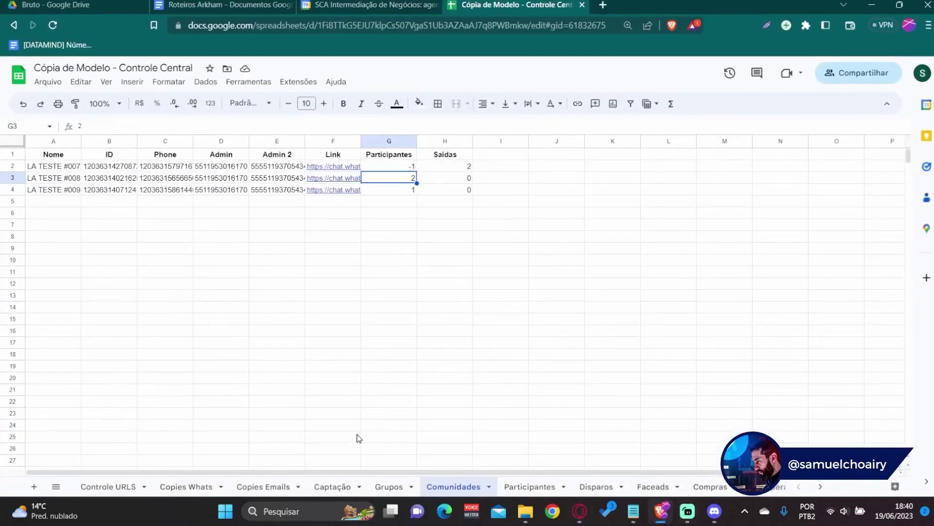
pyautogui.click(338, 483)
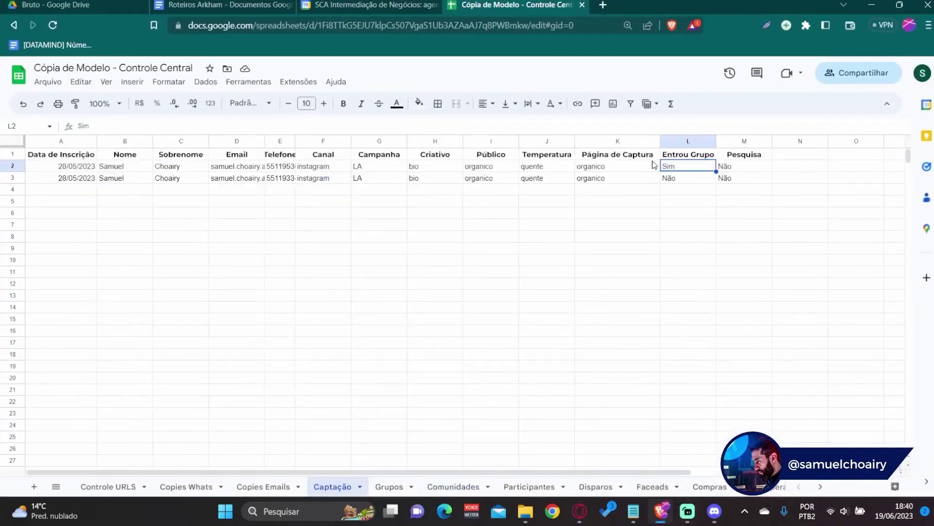
pyautogui.click(674, 176)
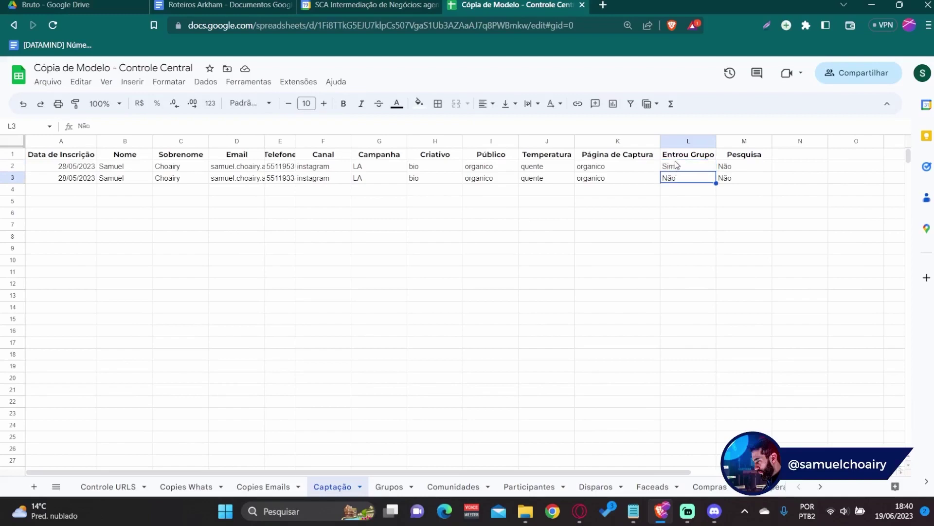
pyautogui.click(676, 159)
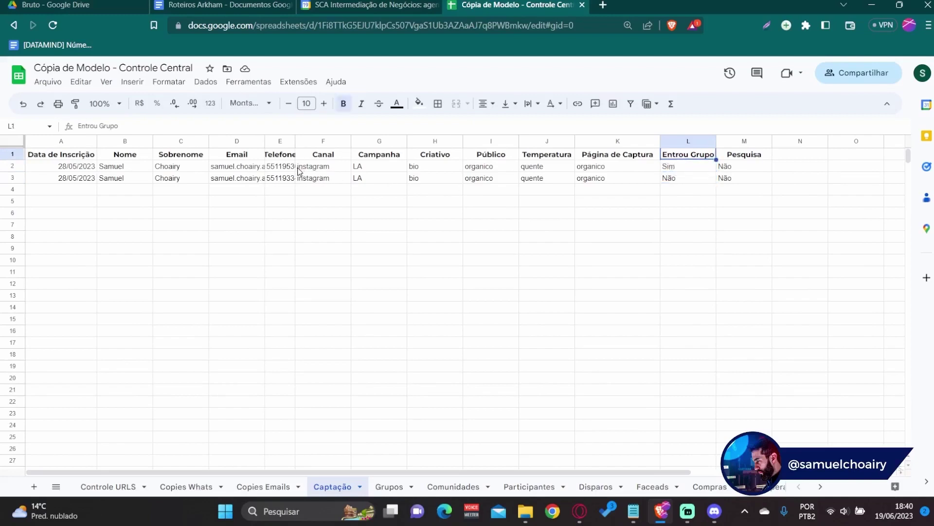
pyautogui.click(676, 165)
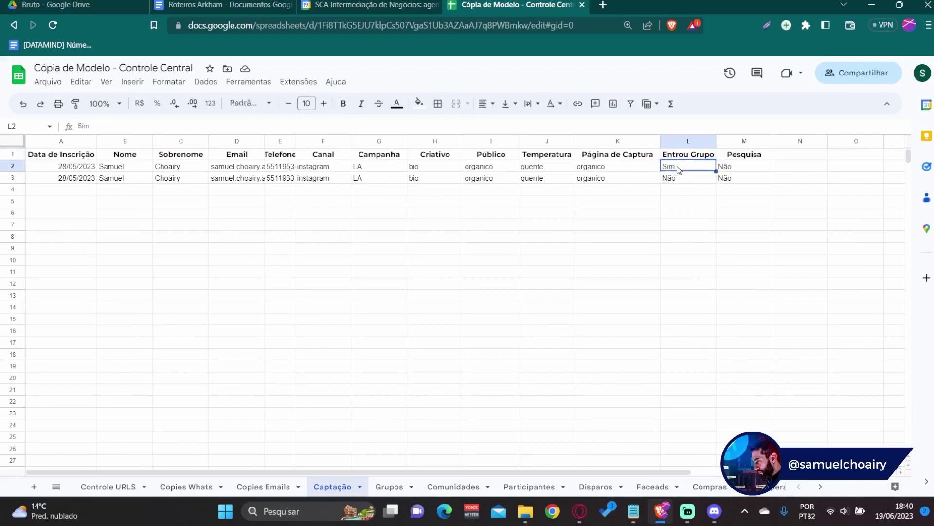
# Look through the Comunidades and Participantes sheets and return to the Captação sheet.
pyautogui.click(455, 486)
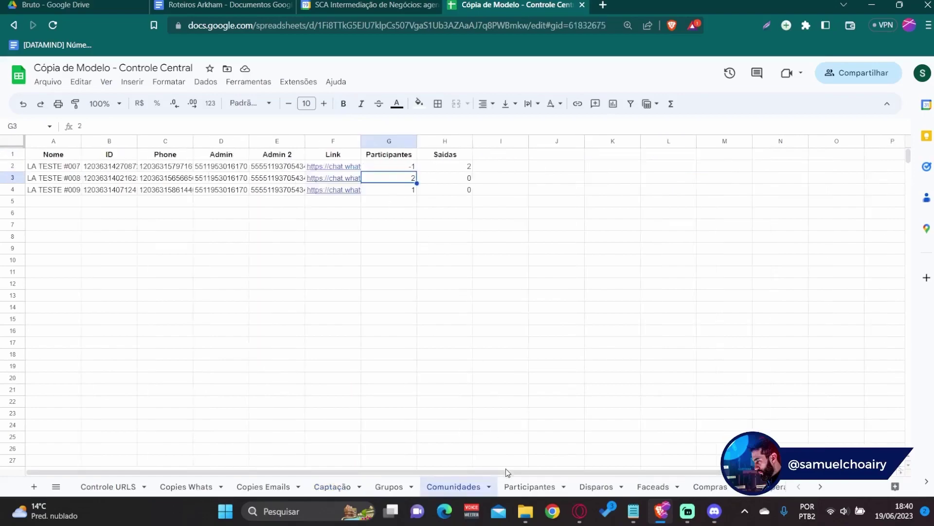
pyautogui.hotkey('ctrl', 'shift', 'pagedown')
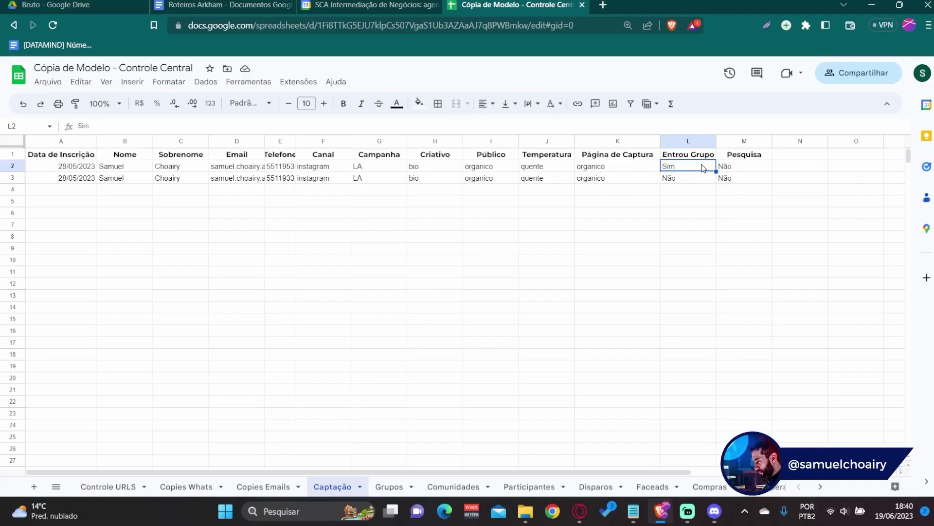
pyautogui.click(475, 488)
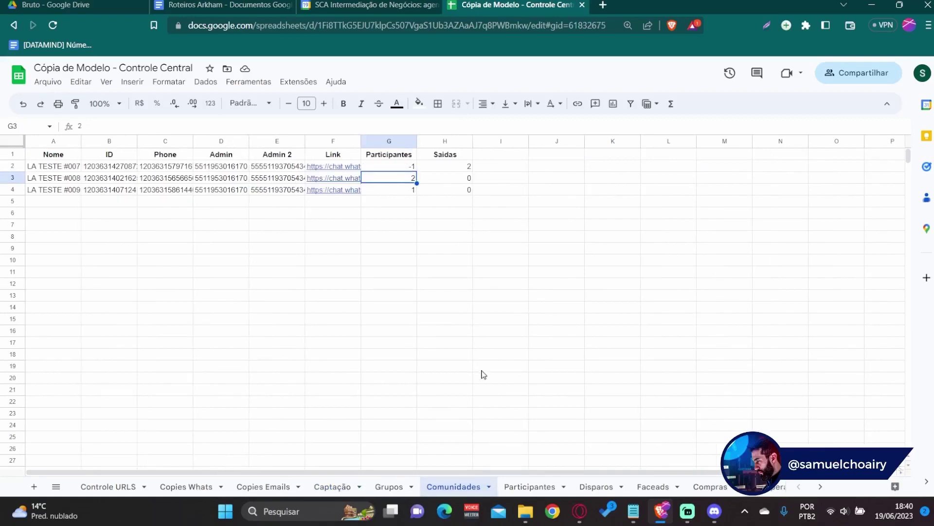
pyautogui.click(525, 487)
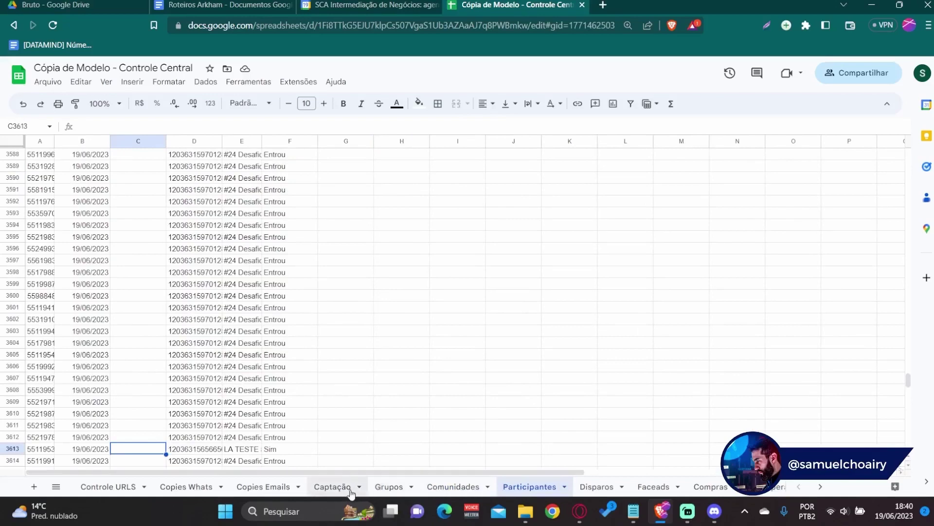
pyautogui.click(334, 486)
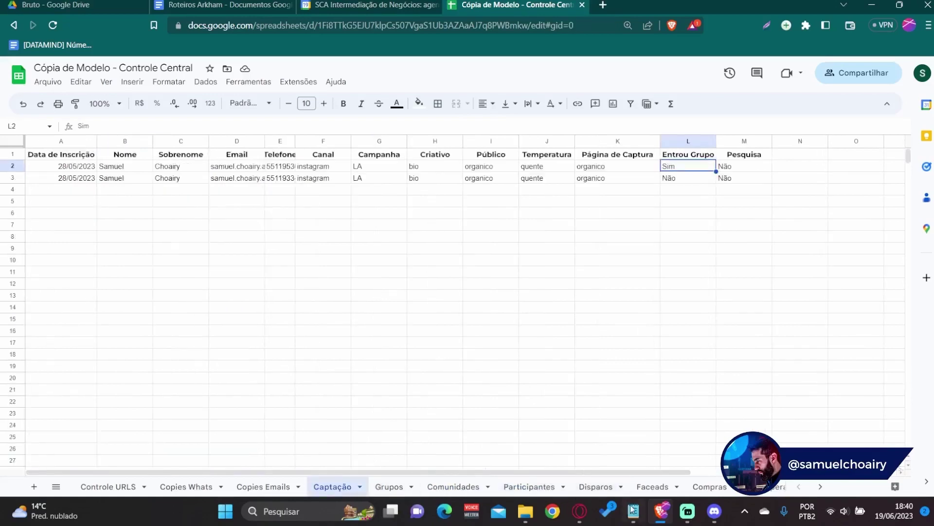
# Return to n8n, close the Atualiza Captação node, and save and activate the [LA] Fluxo Controle Grupo workflow.
pyautogui.moveTo(580, 511)
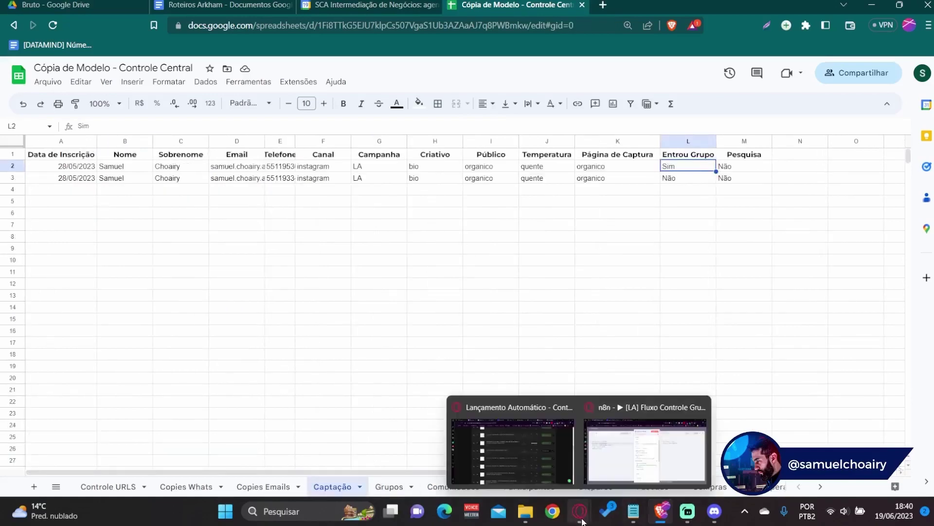
pyautogui.click(622, 462)
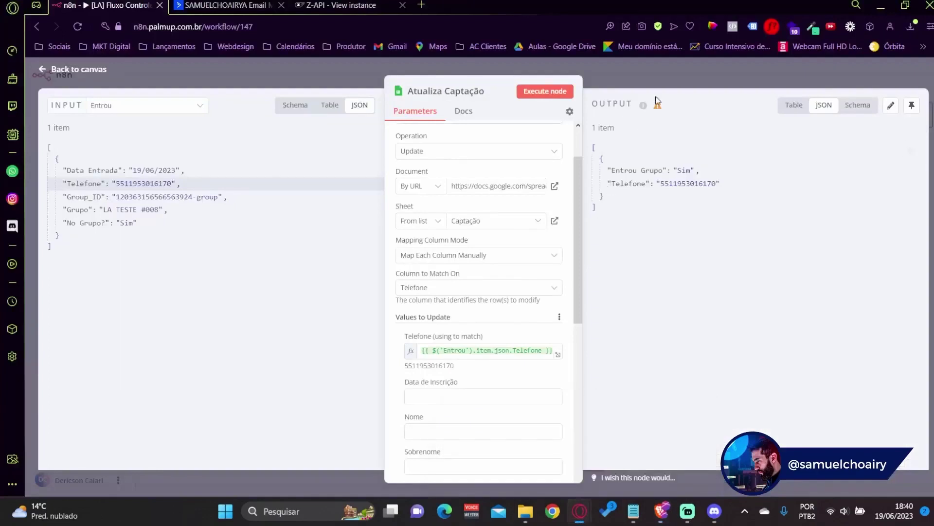
pyautogui.click(664, 79)
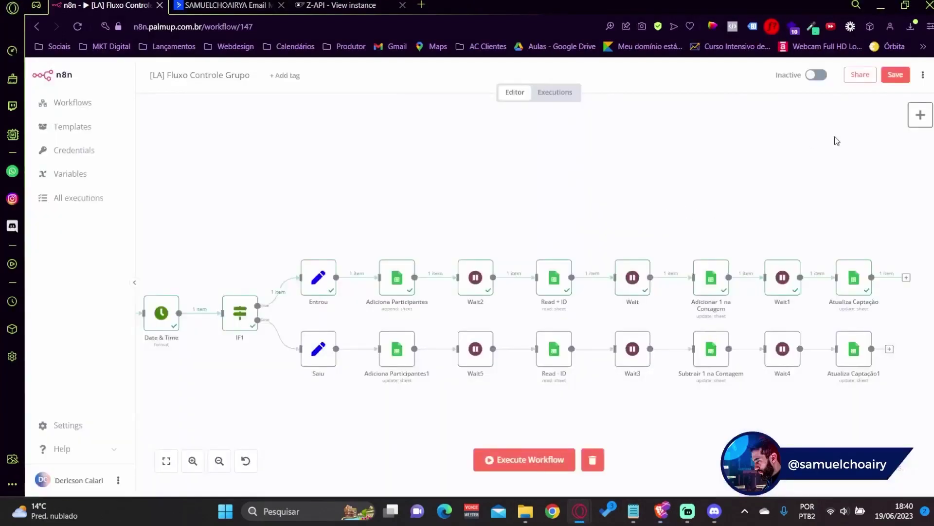
pyautogui.click(894, 76)
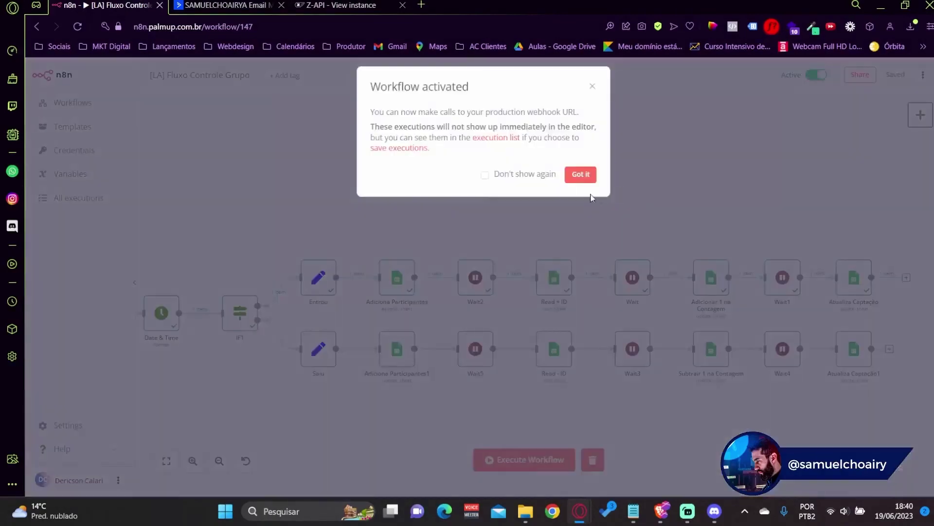
pyautogui.click(582, 175)
# In Z-API, remove "-test" from the instance's On receiving webhook URL and save the instance.
pyautogui.click(378, 7)
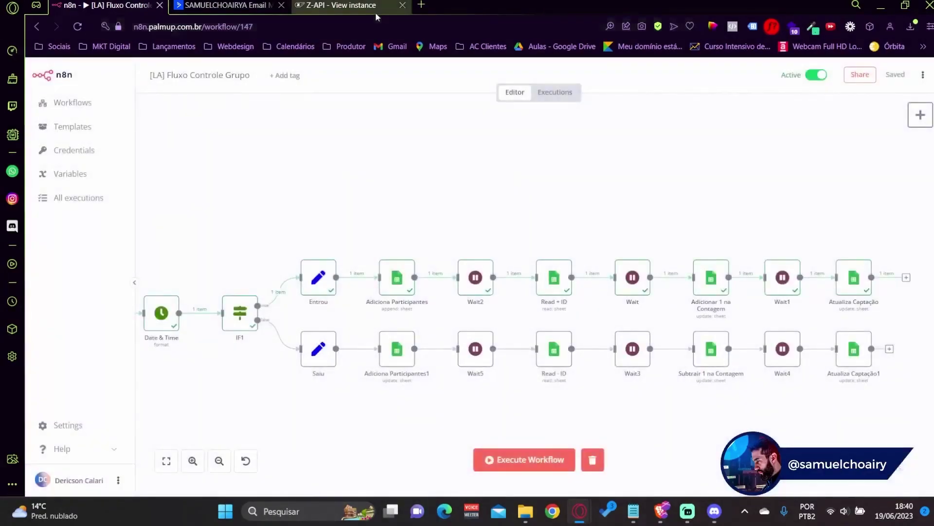
pyautogui.click(904, 149)
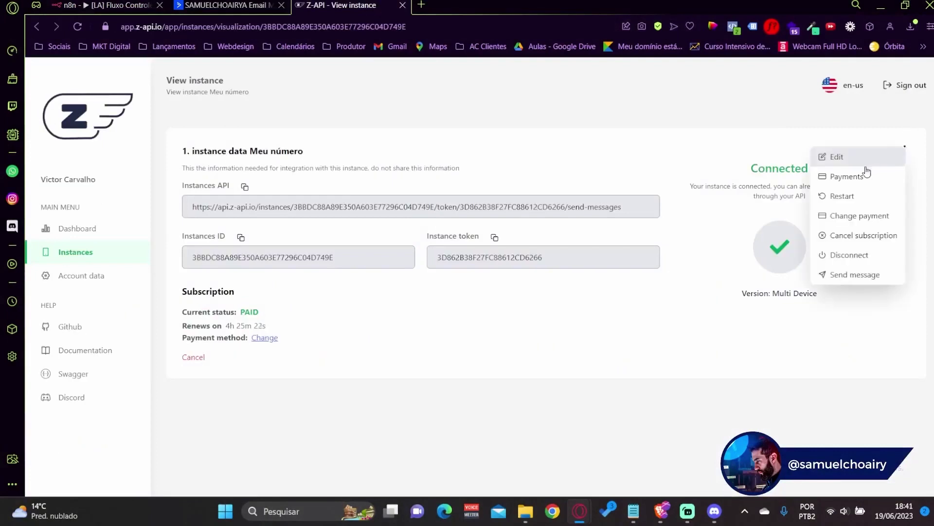
pyautogui.click(864, 162)
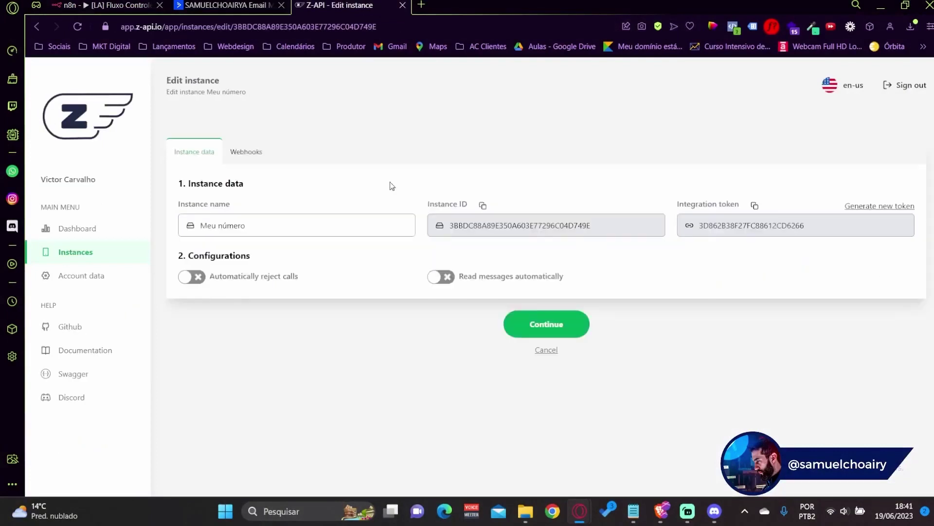
pyautogui.click(255, 152)
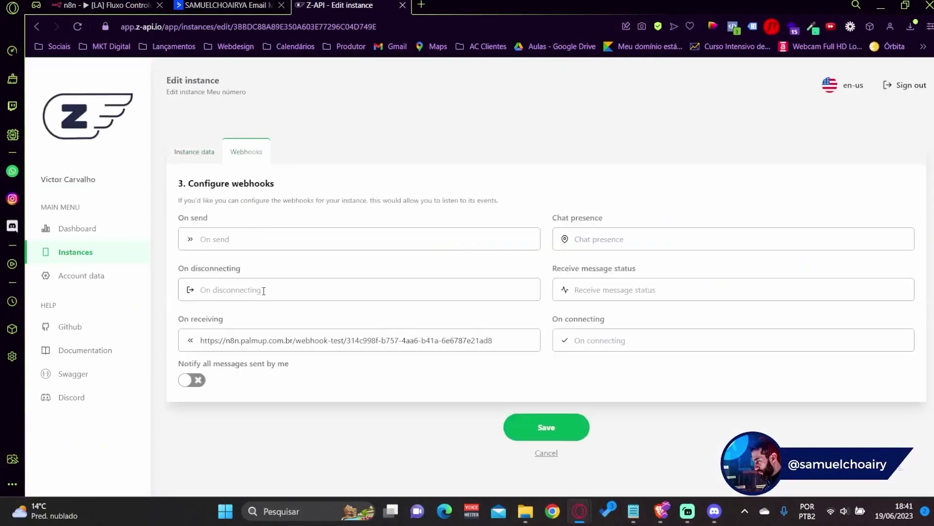
pyautogui.doubleClick(341, 345)
pyautogui.press('BackSpace')
pyautogui.press('BackSpace')
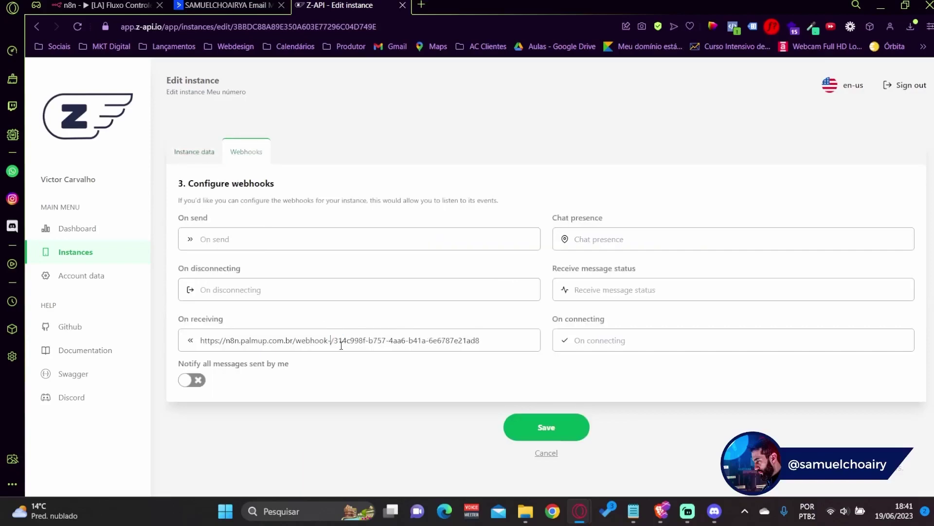
pyautogui.click(557, 436)
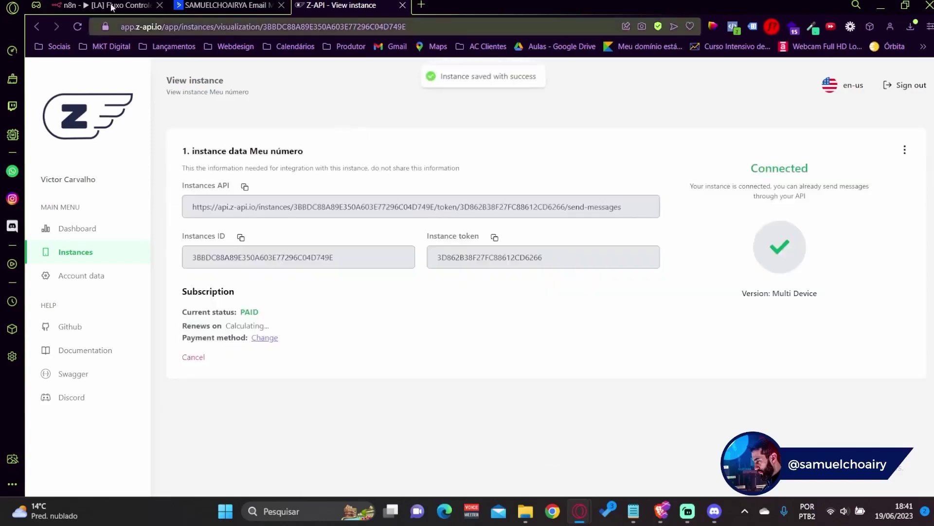
# Go back to the n8n workflow and clear its execution data from the canvas.
pyautogui.click(106, 5)
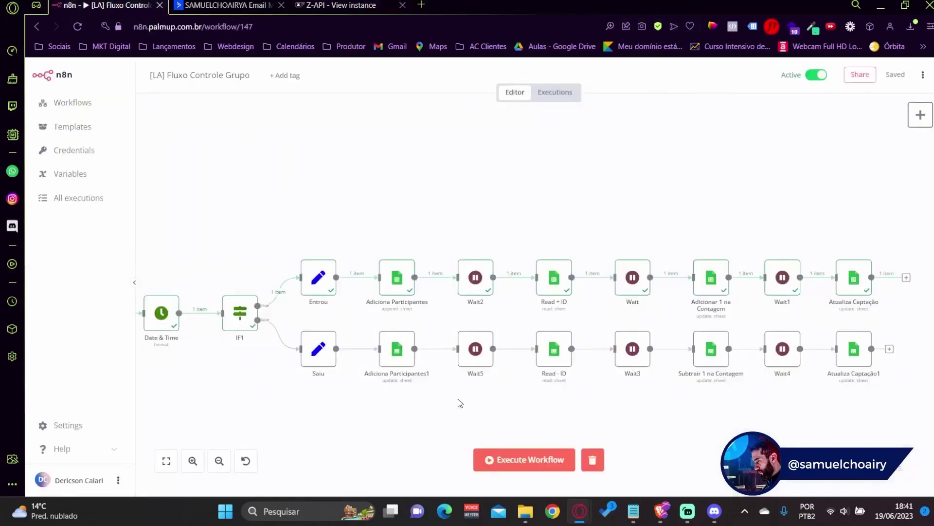
pyautogui.moveTo(554, 404); pyautogui.dragTo(834, 350)
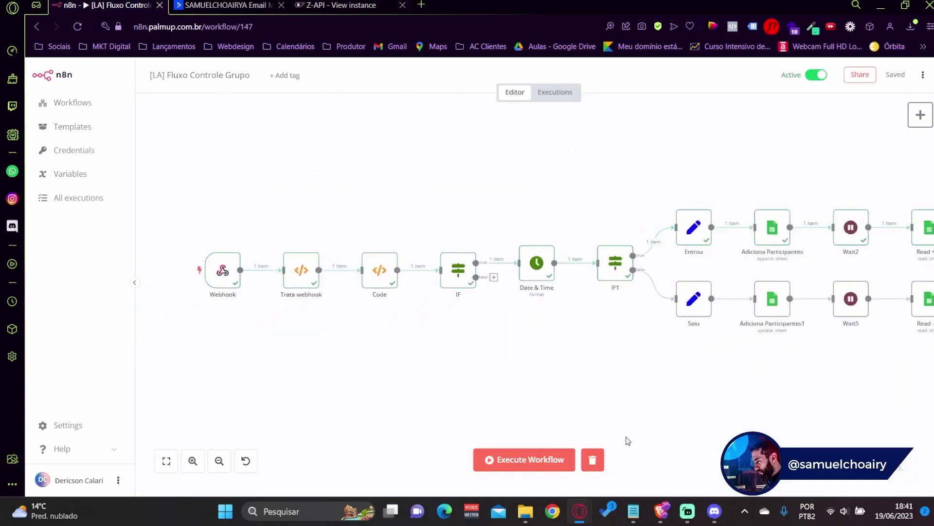
pyautogui.click(602, 460)
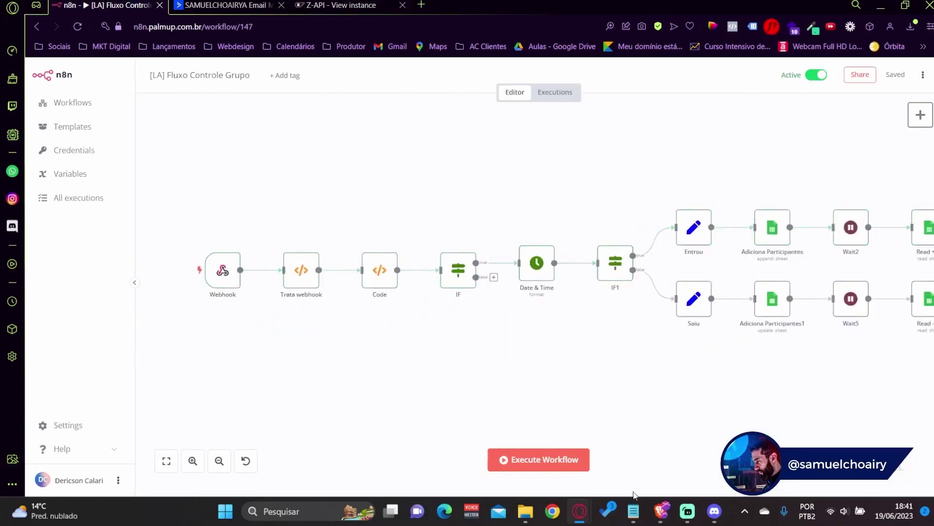
# Switch to the control spreadsheet and check Captação's Entrou Grupo cells and LA TESTE #008's Saidas cell on Comunidades.
pyautogui.click(657, 519)
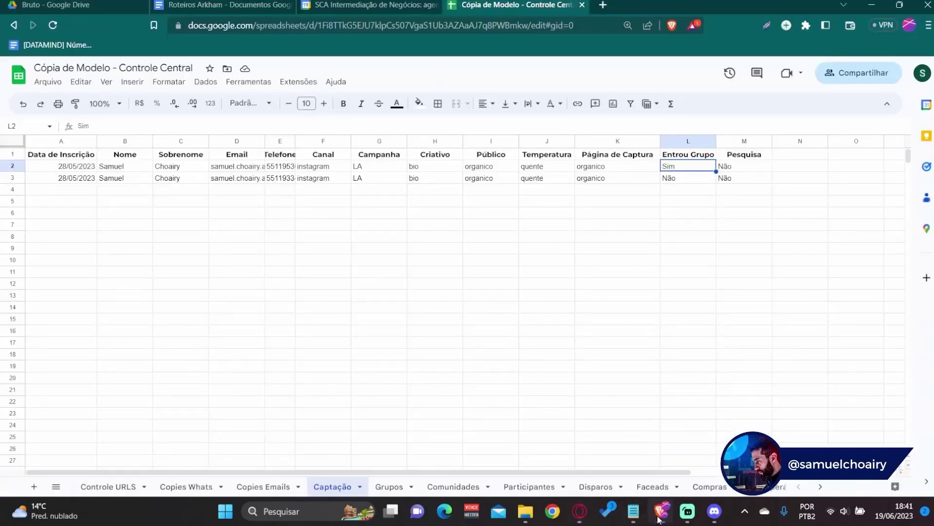
pyautogui.click(689, 177)
pyautogui.click(691, 168)
pyautogui.click(437, 483)
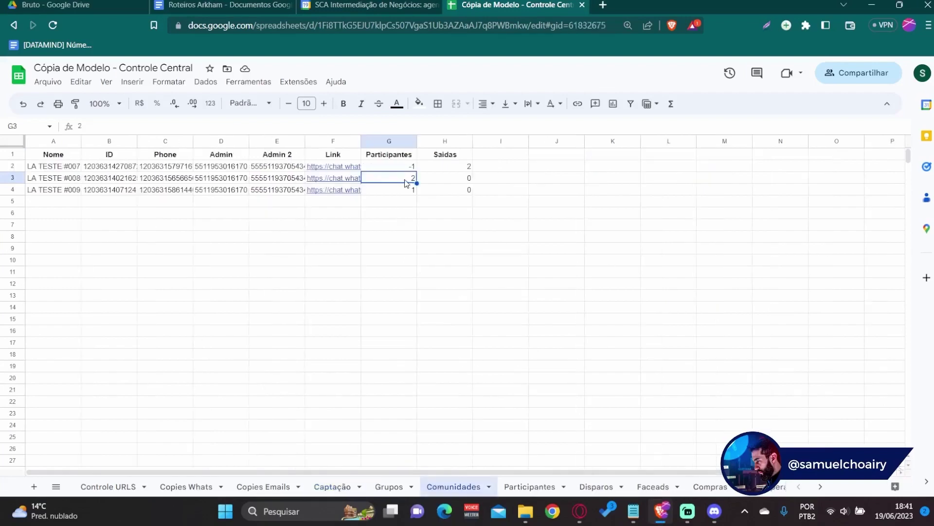
pyautogui.click(441, 183)
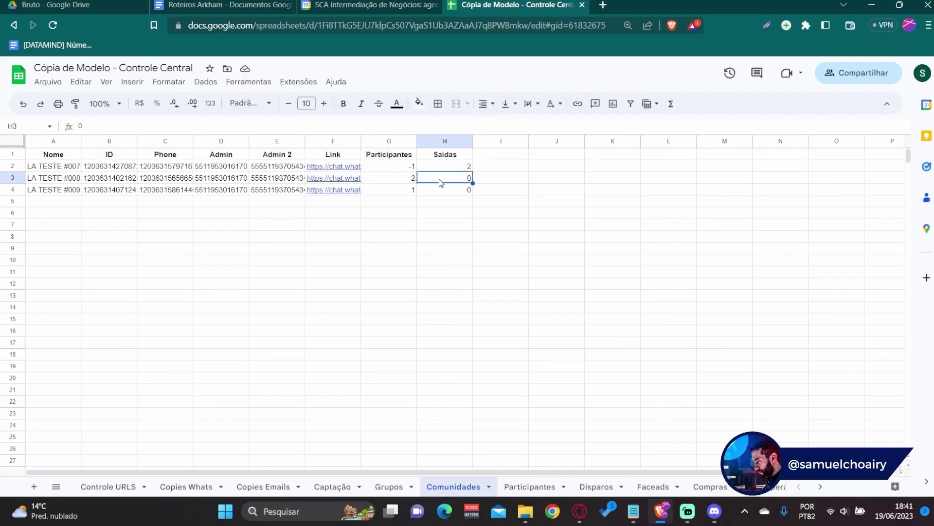
# Open the Participantes sheet and check the status and exit date cells of the LA TESTE entry in row 3613.
pyautogui.click(536, 488)
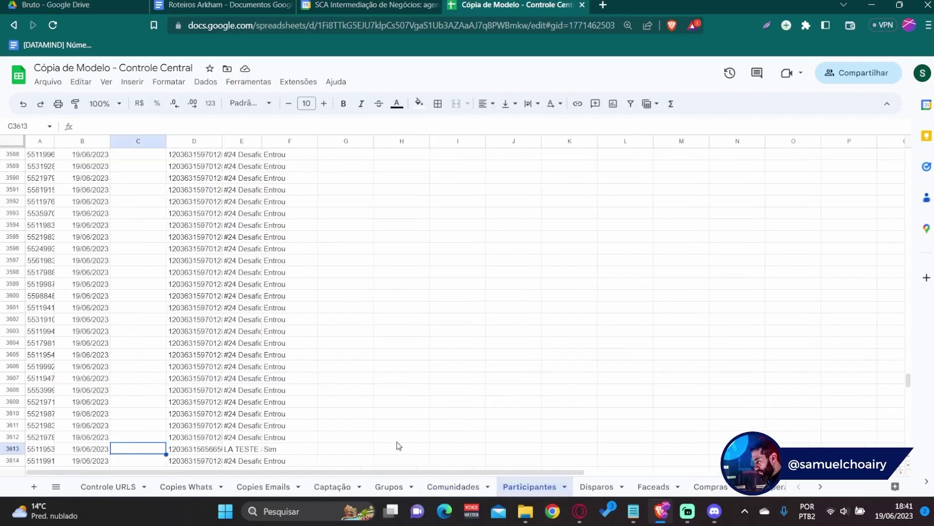
pyautogui.click(289, 450)
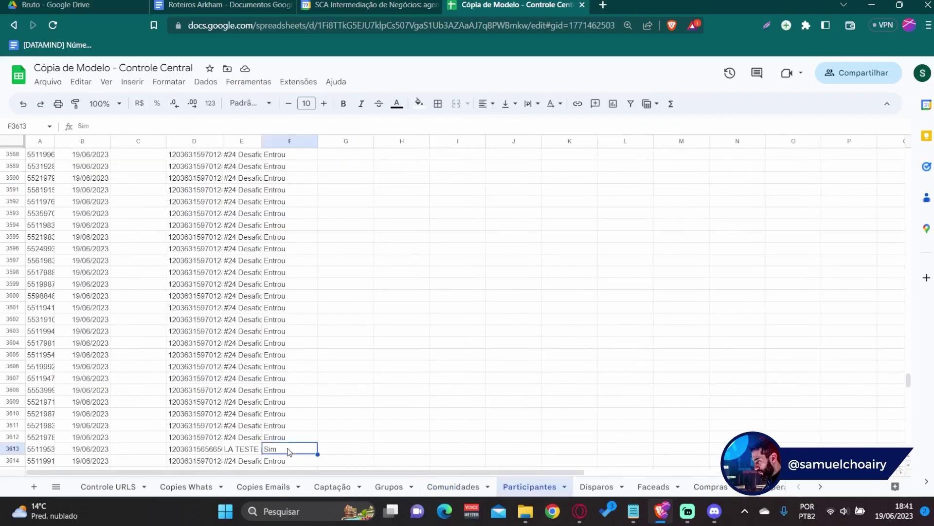
pyautogui.click(140, 451)
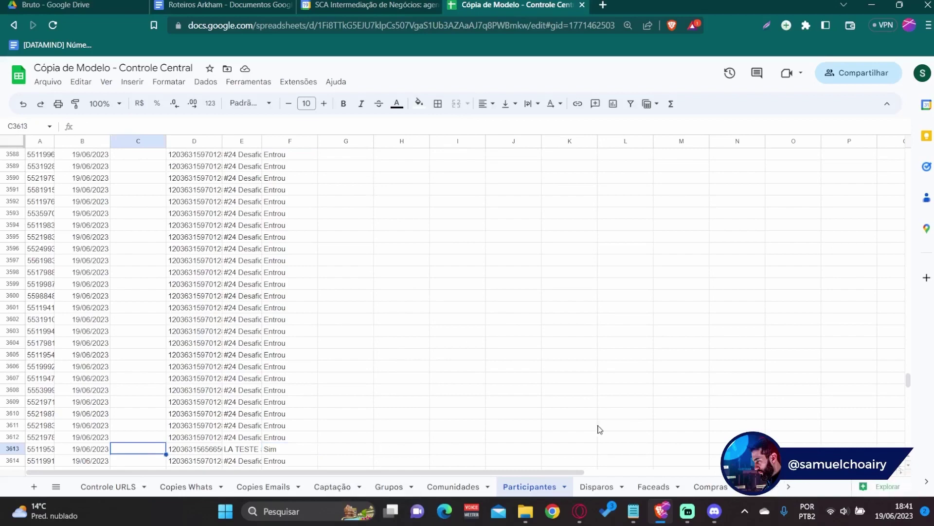
pyautogui.moveTo(588, 522)
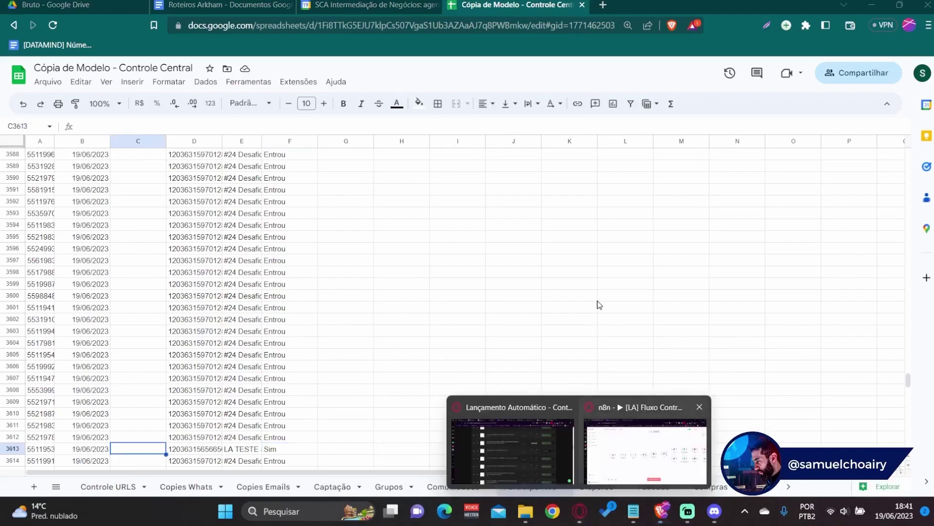
pyautogui.click(338, 347)
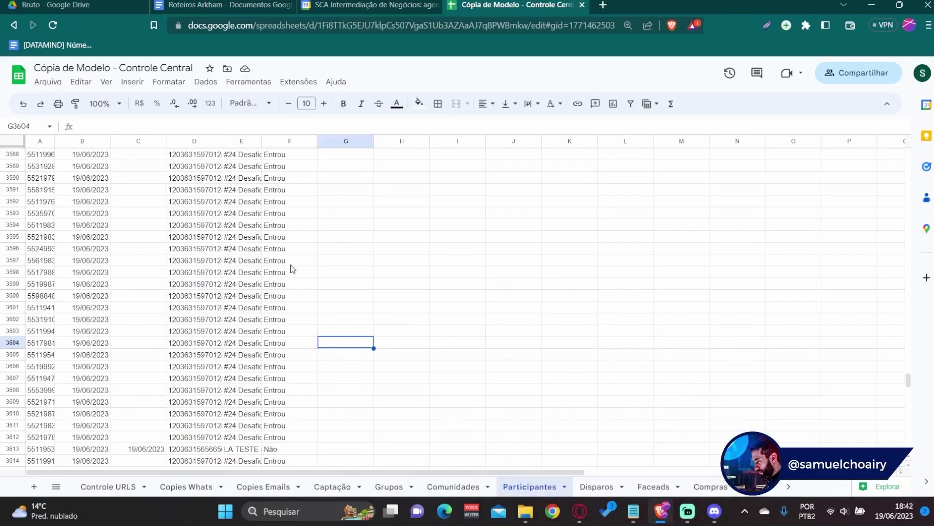
# Recheck row 3613's exit date and status on Participantes and LA TESTE #008's Participantes count on Comunidades.
pyautogui.click(15, 448)
pyautogui.click(126, 450)
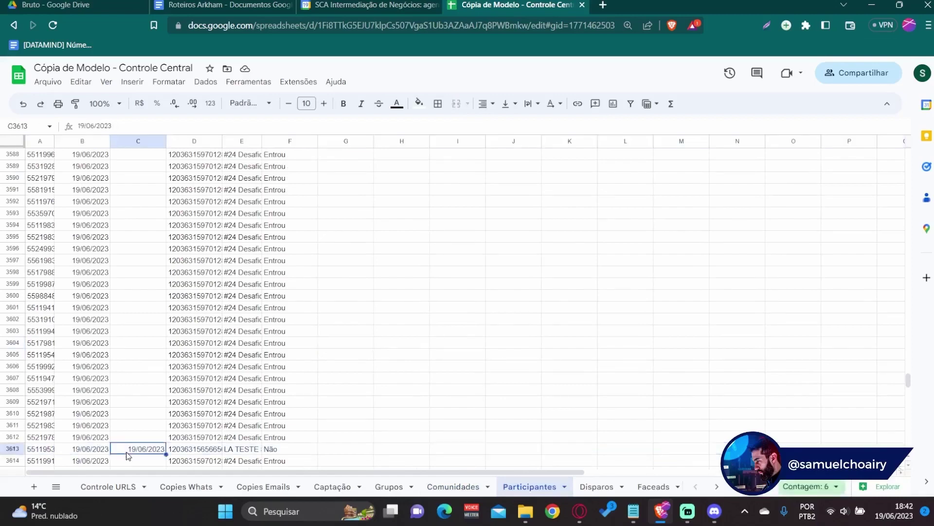
pyautogui.click(275, 451)
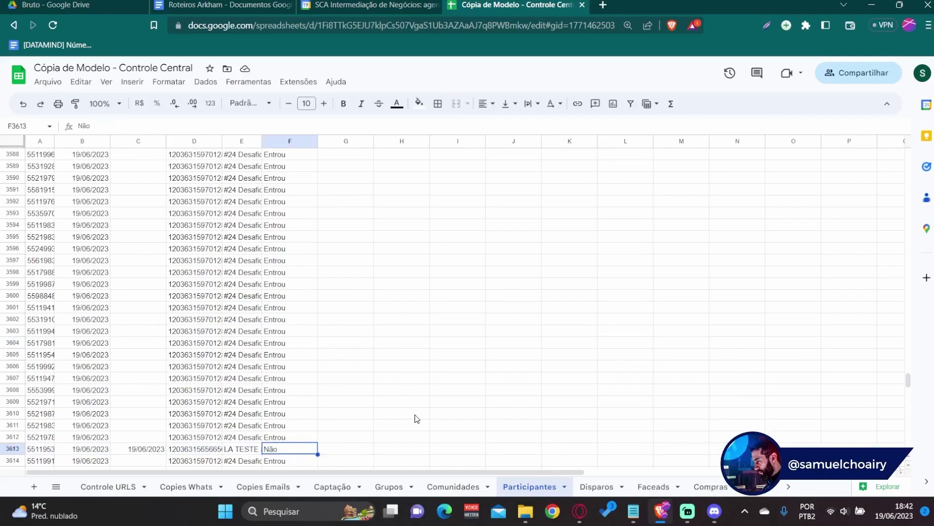
pyautogui.click(450, 486)
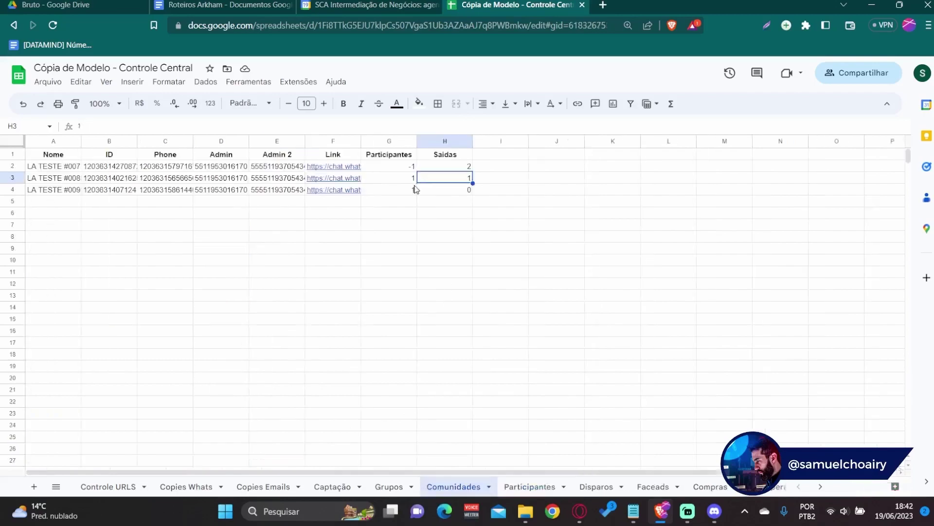
pyautogui.click(405, 182)
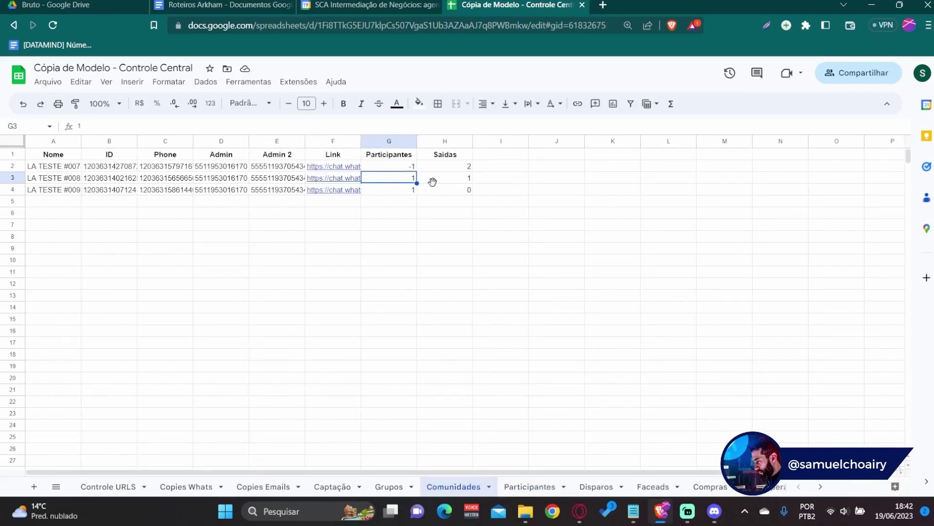
# Check LA TESTE #008's Saidas cell on Comunidades, then open the Captação sheet.
pyautogui.click(433, 182)
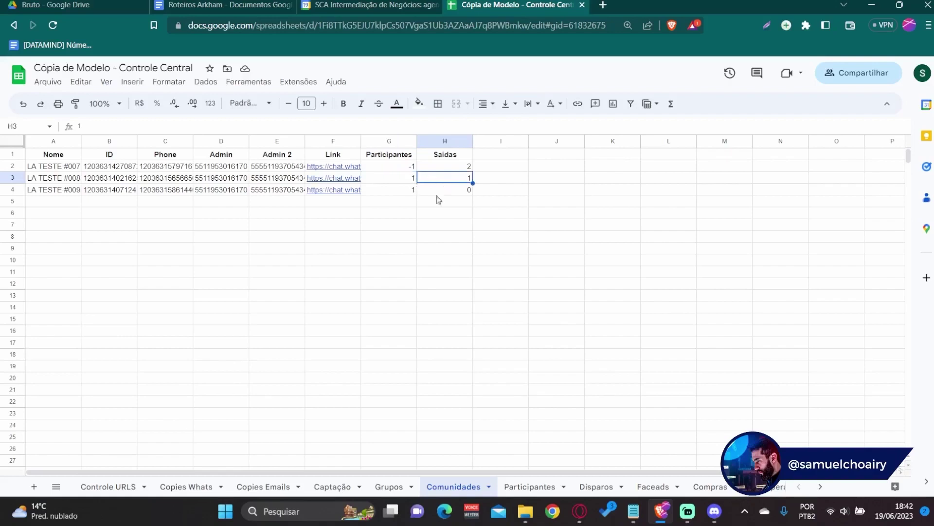
pyautogui.click(337, 487)
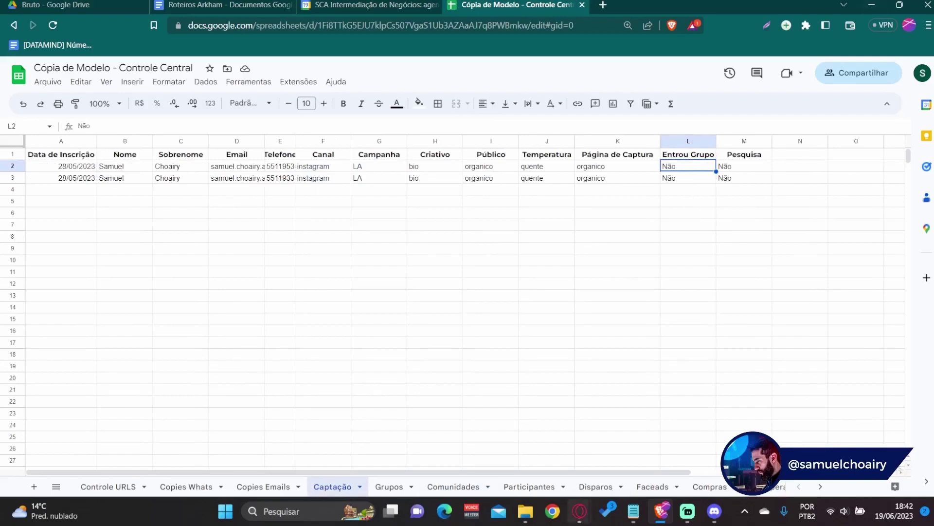
# Switch to n8n, inspect the 18:42:00 execution of [LA] Fluxo Controle Grupo, and return to the workflow editor.
pyautogui.moveTo(576, 521)
pyautogui.click(650, 438)
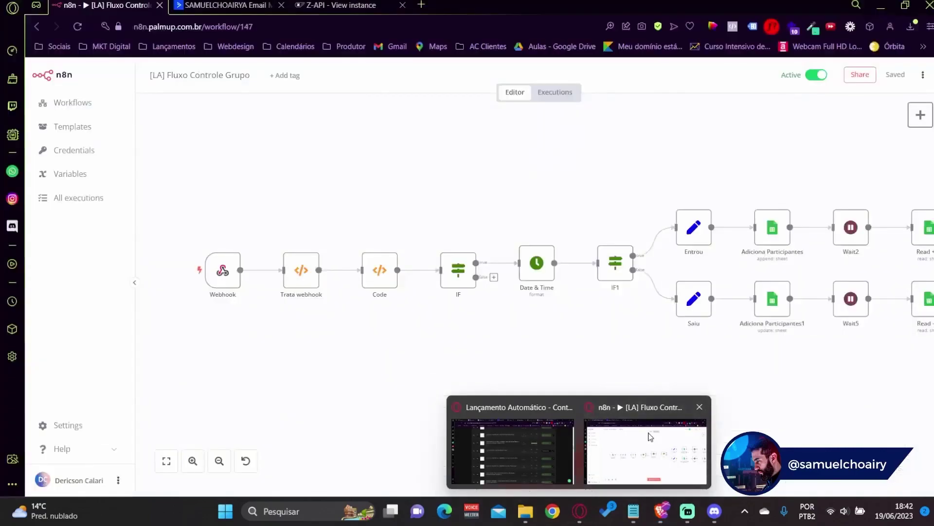
pyautogui.click(555, 92)
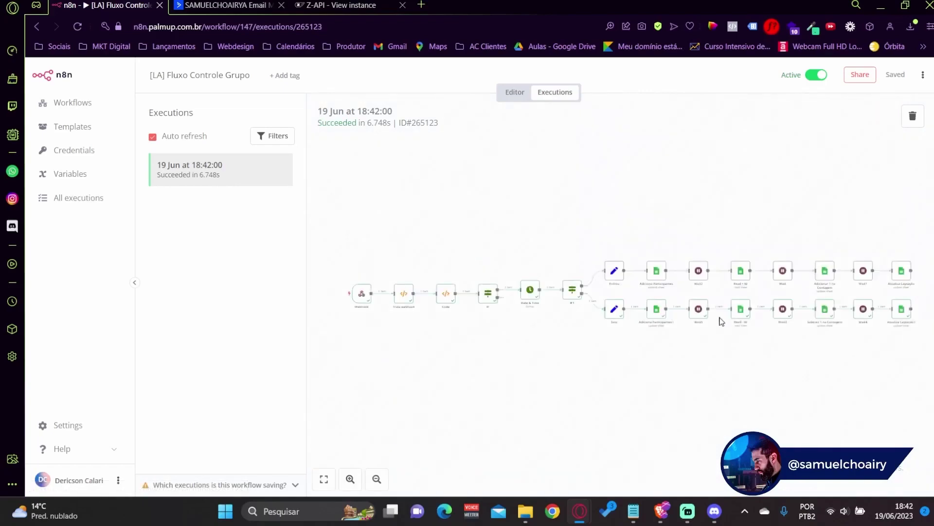
pyautogui.click(507, 95)
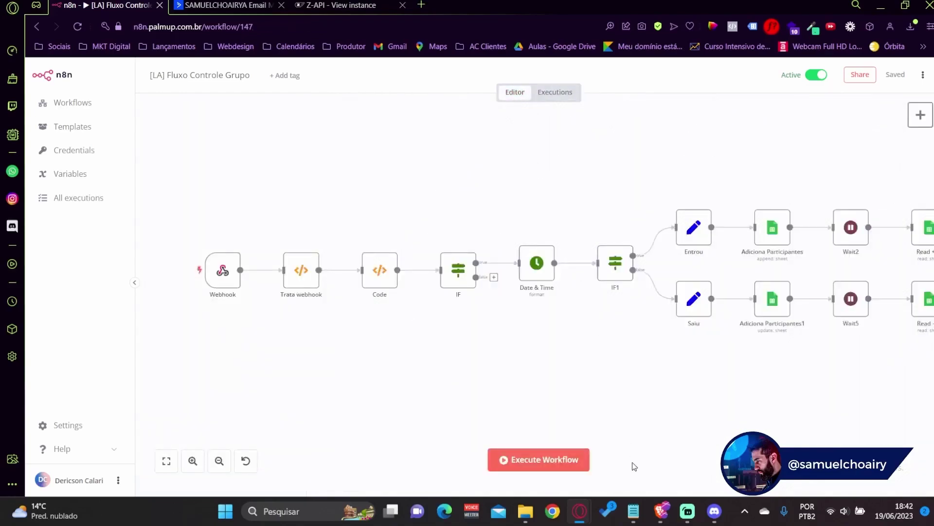
# Return to the control spreadsheet and check the Entrou Grupo cells of both Captação records.
pyautogui.click(661, 510)
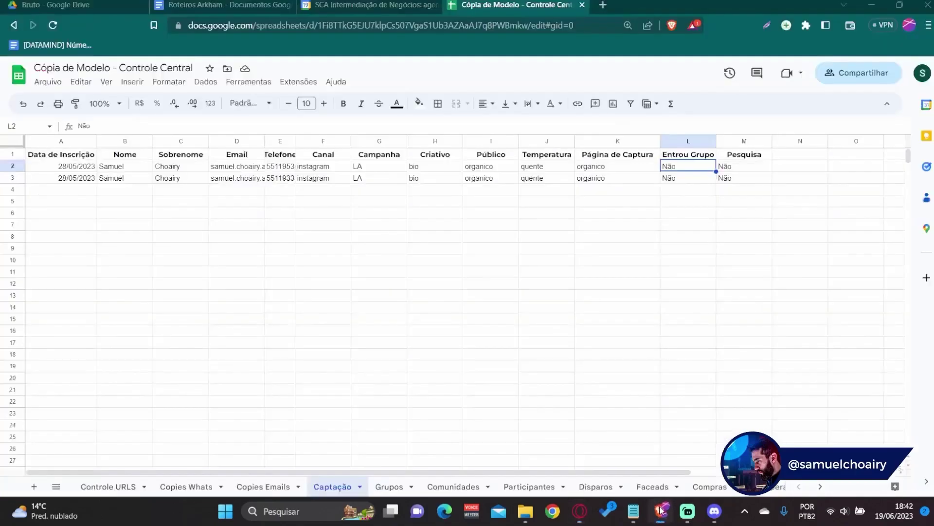
pyautogui.click(679, 181)
pyautogui.click(685, 168)
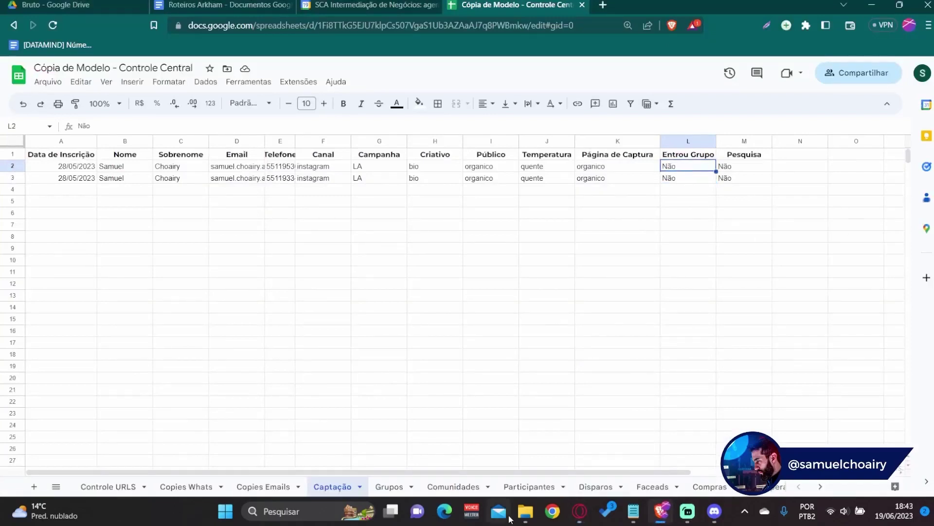
# Switch back to n8n and edit the fixed No Grupo? value in the Saiu node.
pyautogui.moveTo(590, 509)
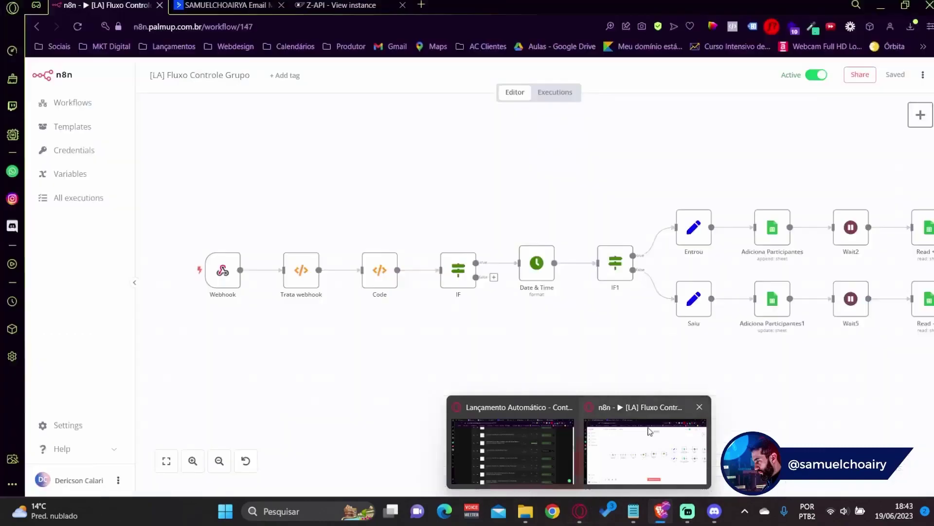
pyautogui.click(647, 429)
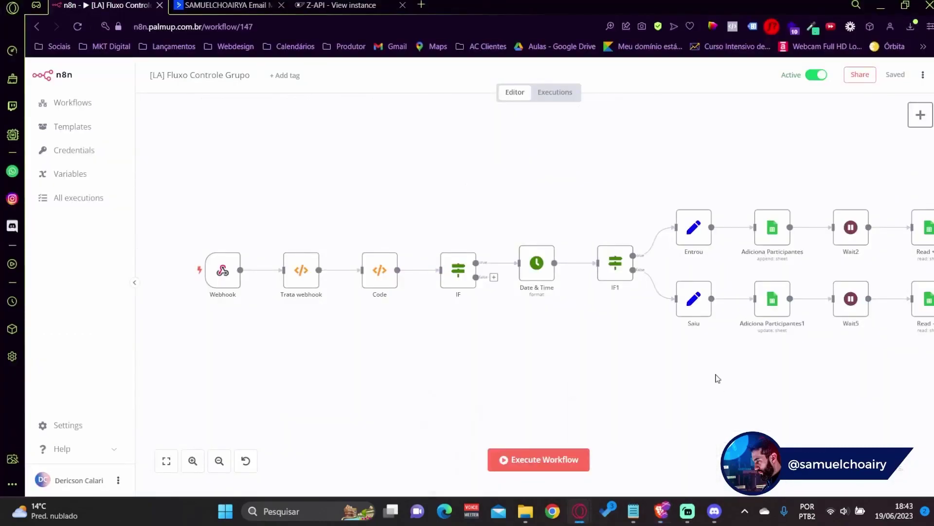
pyautogui.doubleClick(699, 311)
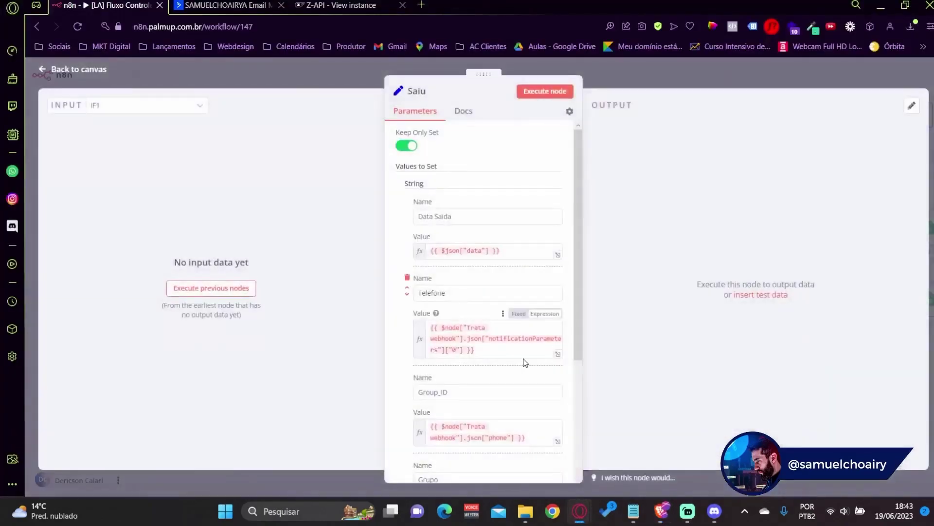
pyautogui.scroll(-10, 483, 371)
pyautogui.click(483, 371)
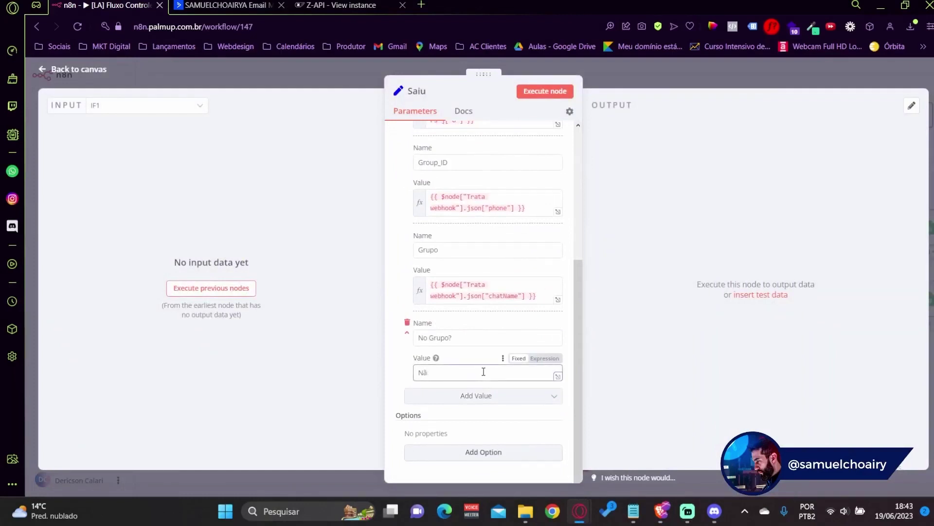
pyautogui.press('Escape')
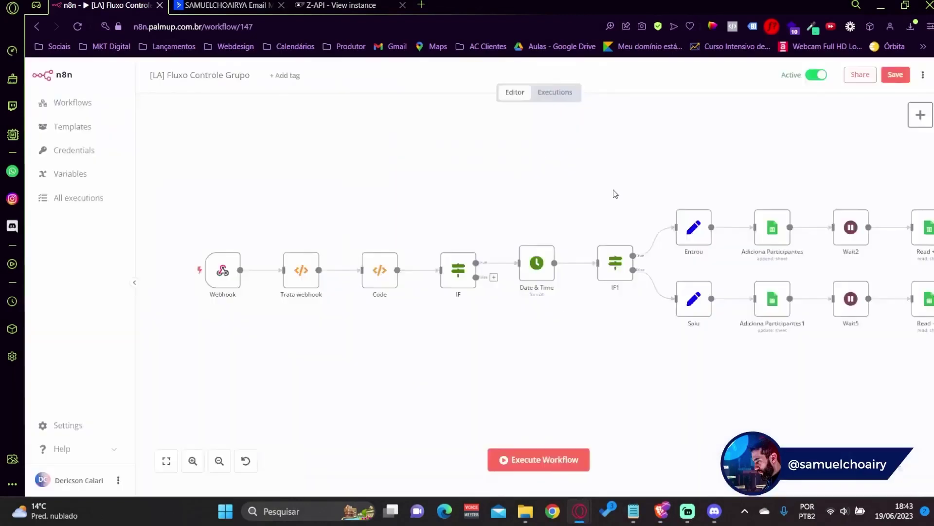
# Set the No Grupo? value in the Entrou node to "Entrou".
pyautogui.doubleClick(679, 227)
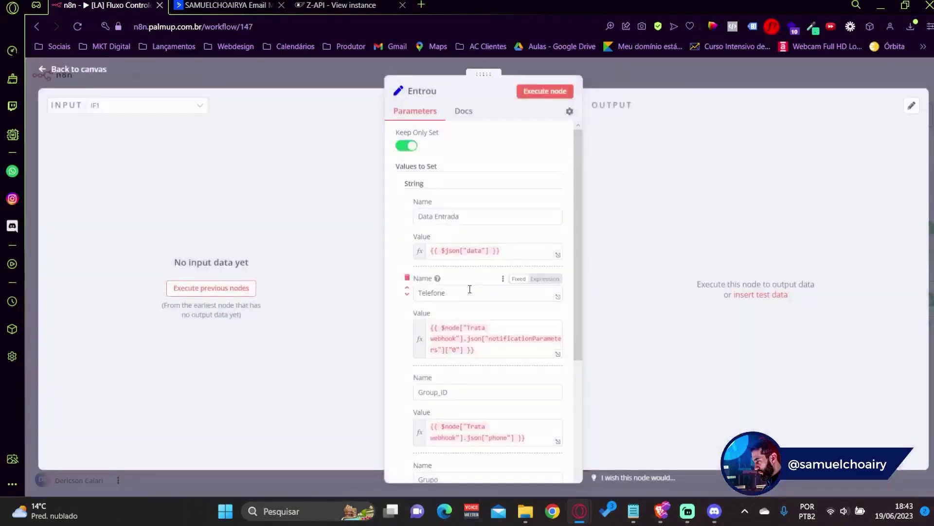
pyautogui.scroll(-5, 469, 309)
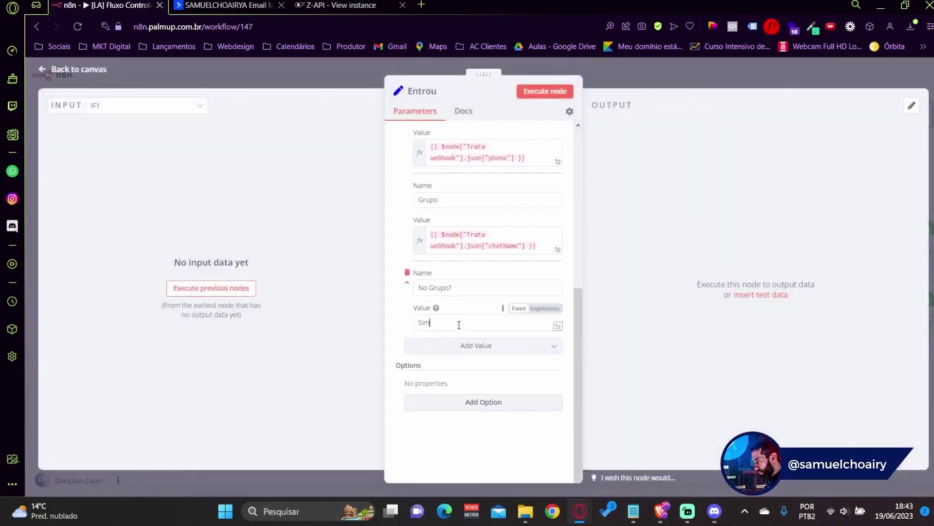
pyautogui.doubleClick(459, 322)
pyautogui.write('Entrou')
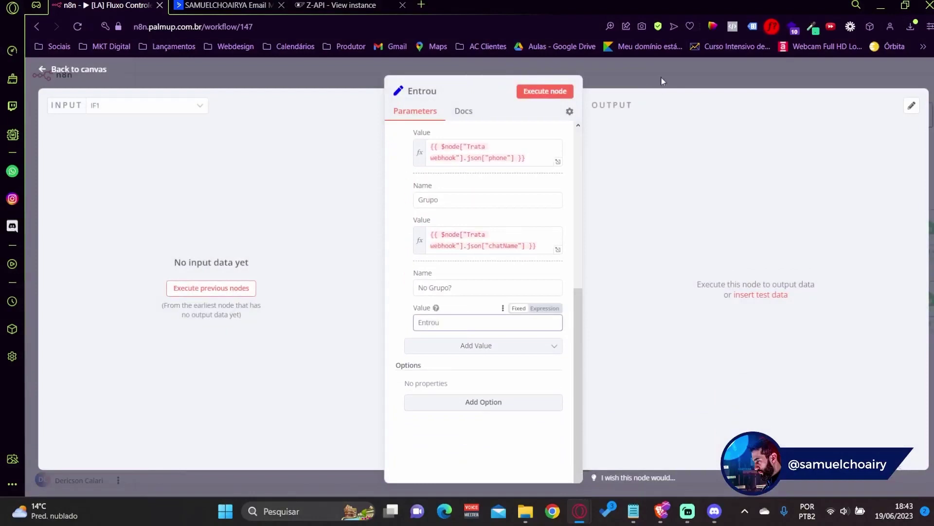
pyautogui.click(668, 74)
# Review the sheet, mapping mode and match column settings of the Adiciona Participantes1 node.
pyautogui.hscroll(10, 754, 182)
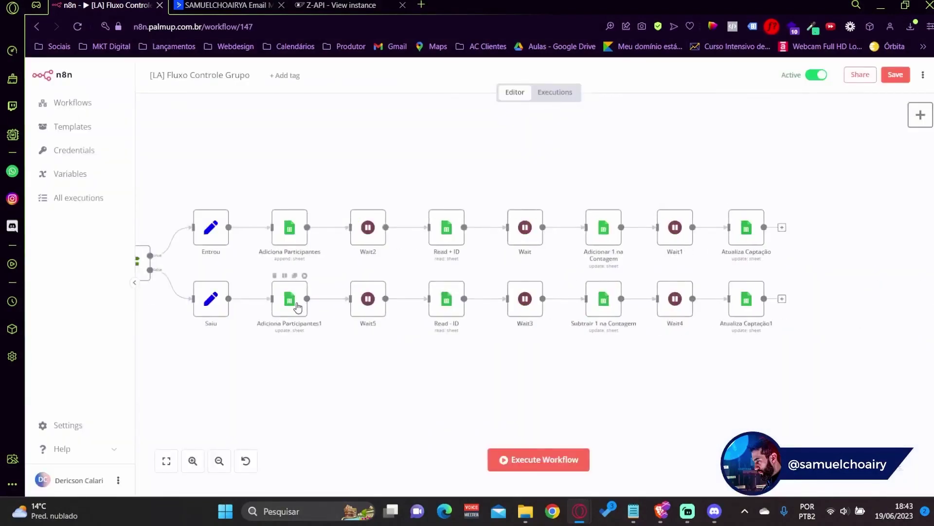
pyautogui.doubleClick(297, 307)
pyautogui.scroll(-3, 459, 332)
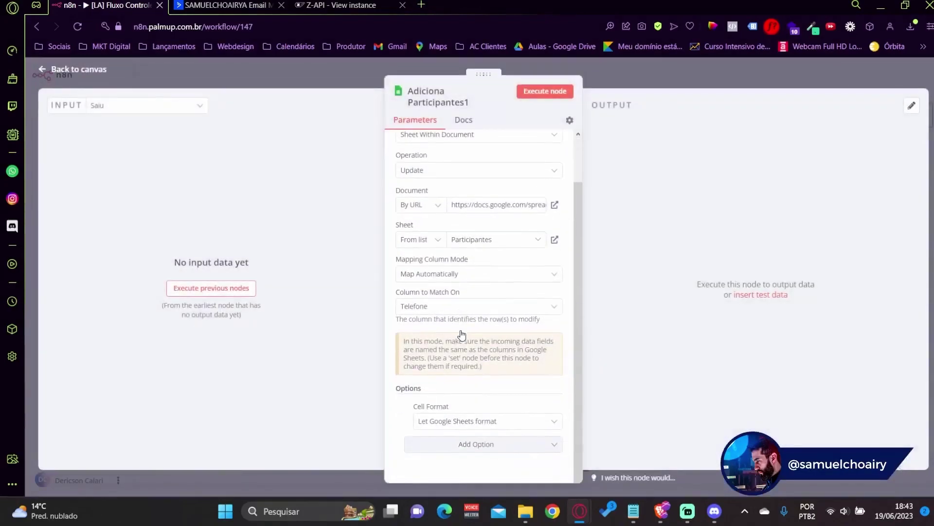
pyautogui.scroll(1, 537, 188)
pyautogui.press('Escape')
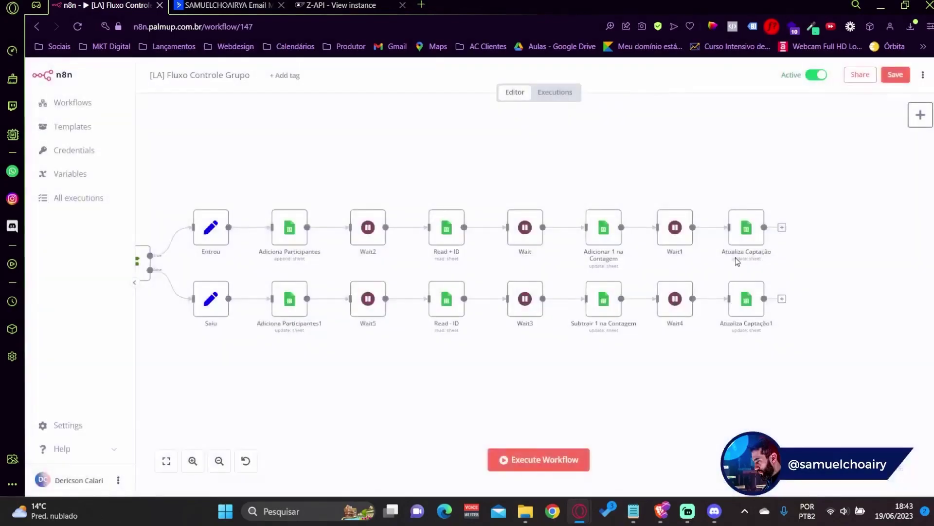
# Set the Entrou Grupo value in the Atualiza Captação1 node to "Saiu".
pyautogui.doubleClick(756, 309)
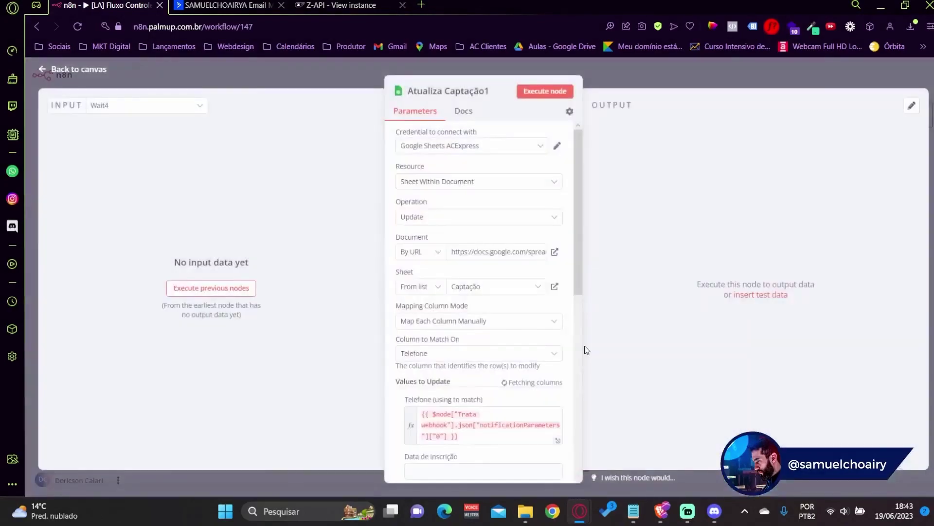
pyautogui.scroll(-5, 481, 398)
pyautogui.scroll(-2, 481, 397)
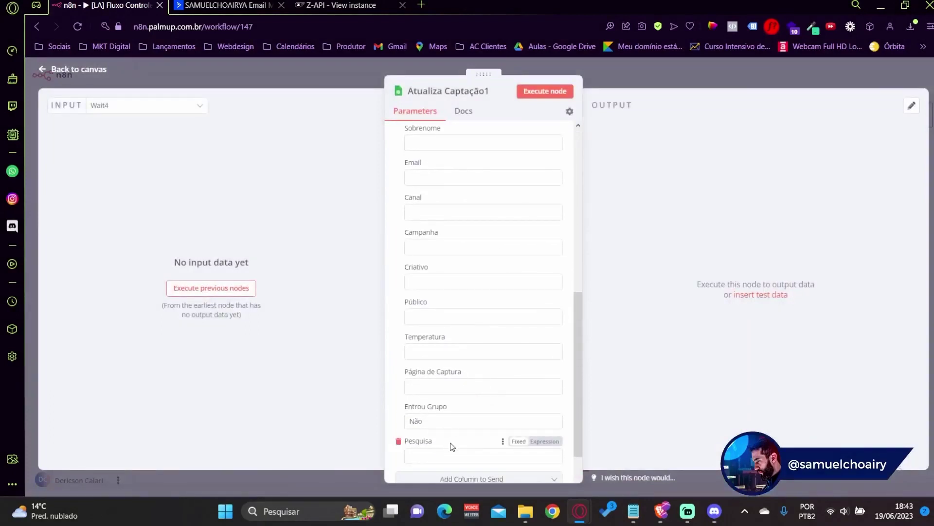
pyautogui.doubleClick(457, 427)
pyautogui.write('Saiu')
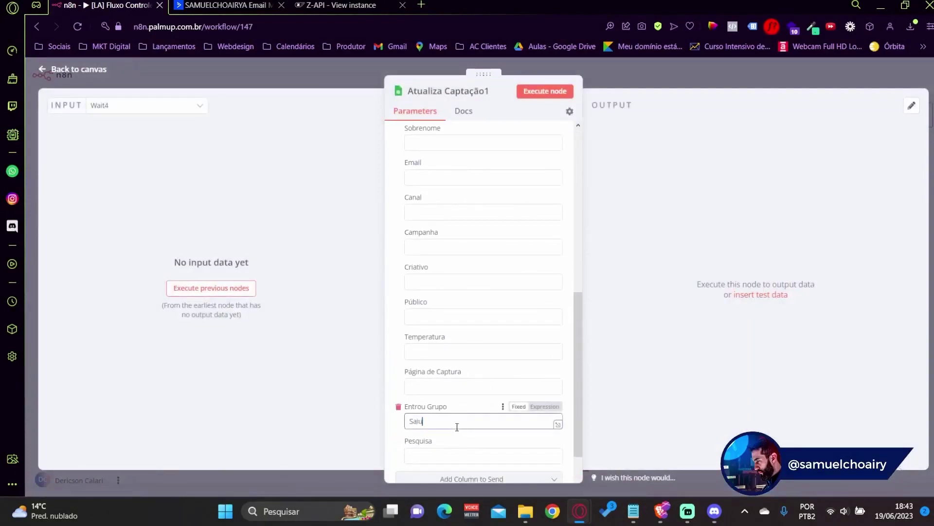
pyautogui.click(690, 82)
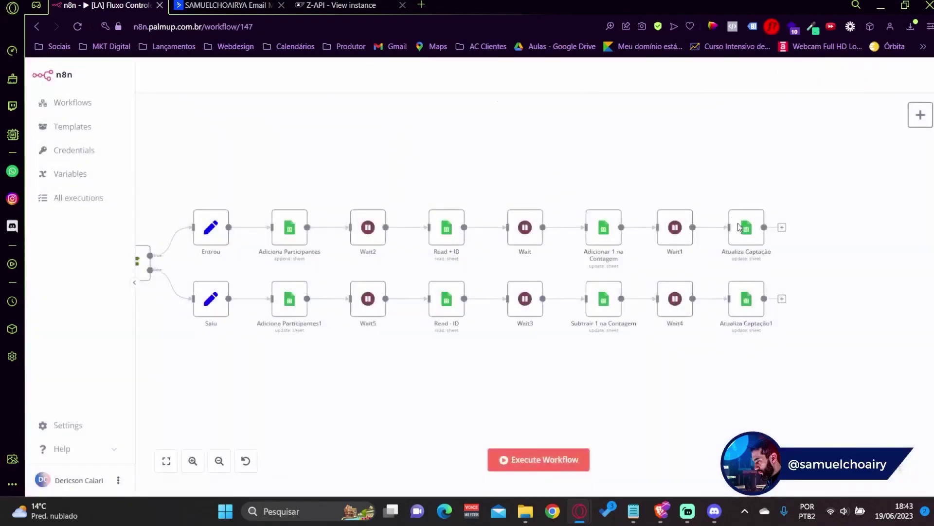
# Set the Entrou Grupo value in the Atualiza Captação node to "Entrou".
pyautogui.doubleClick(736, 221)
pyautogui.scroll(-1, 497, 302)
pyautogui.scroll(-7, 496, 302)
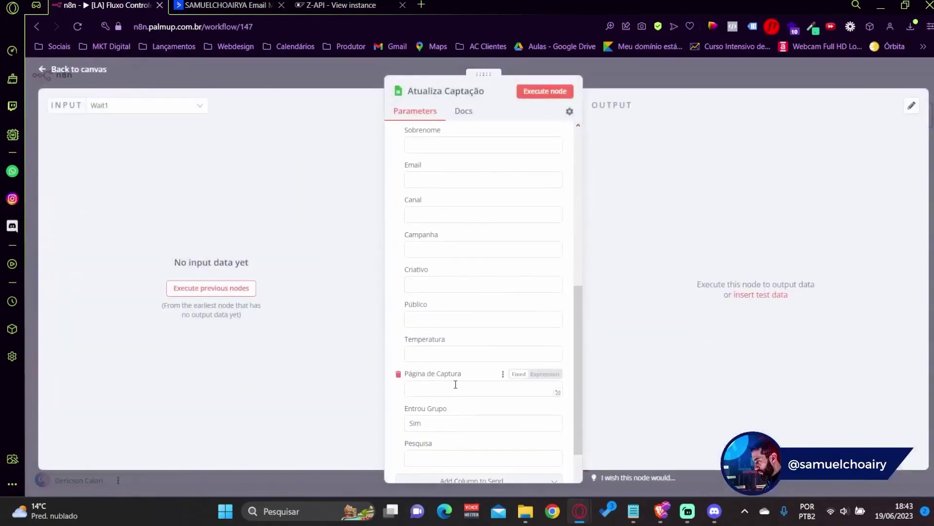
pyautogui.doubleClick(450, 421)
pyautogui.write('Entrou')
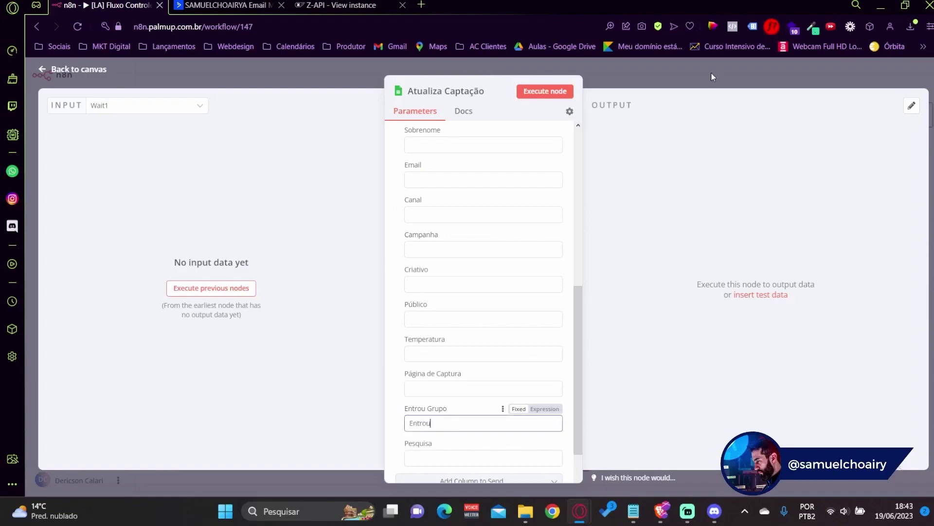
pyautogui.click(711, 72)
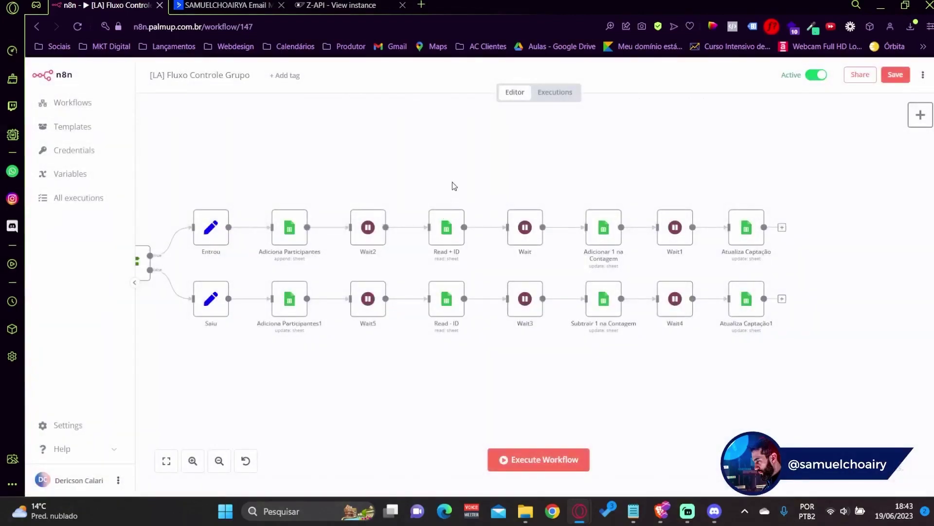
pyautogui.moveTo(452, 180); pyautogui.dragTo(640, 178)
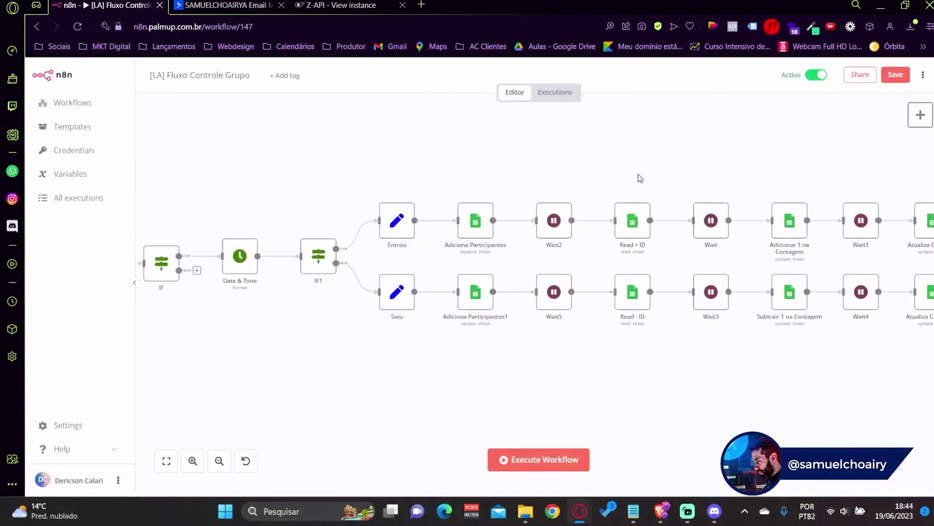
# Switch to the ActiveCampaign "modelo lanamento" automation and review its contact updates, temperature branches, webhooks and Google Sheets action.
pyautogui.click(228, 5)
pyautogui.scroll(8, 537, 237)
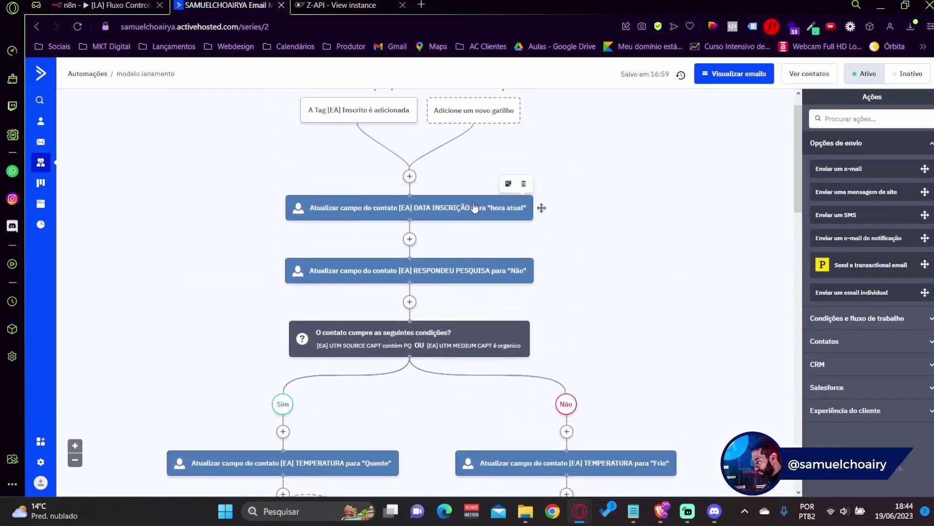
pyautogui.scroll(-1, 475, 207)
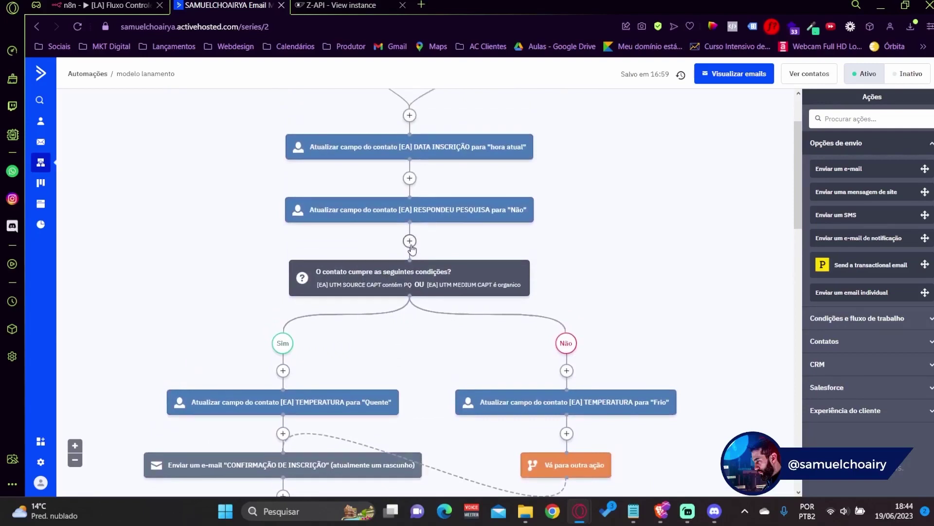
pyautogui.scroll(-5, 412, 248)
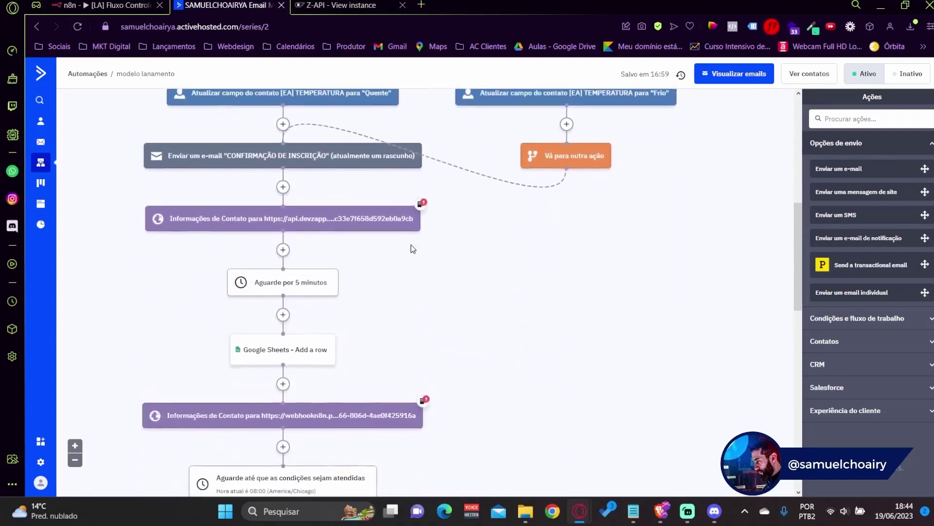
pyautogui.scroll(4, 458, 313)
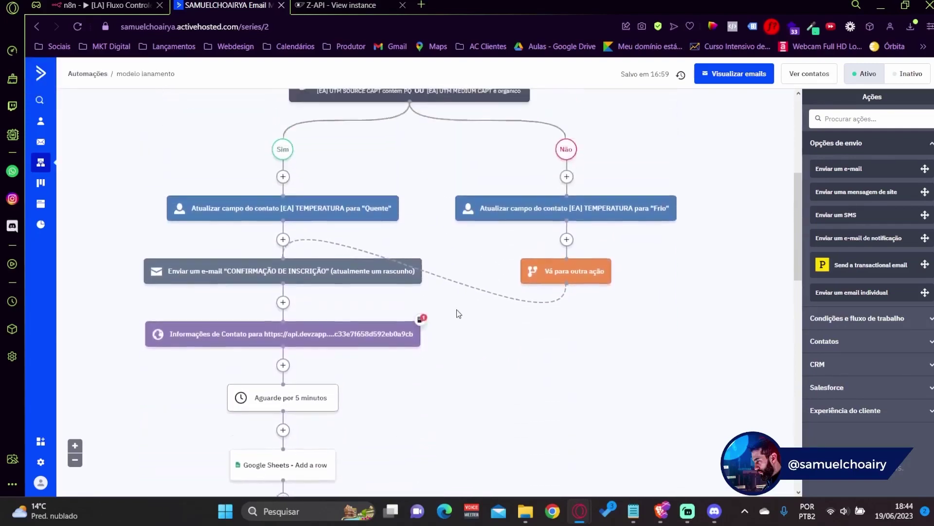
pyautogui.scroll(2, 457, 312)
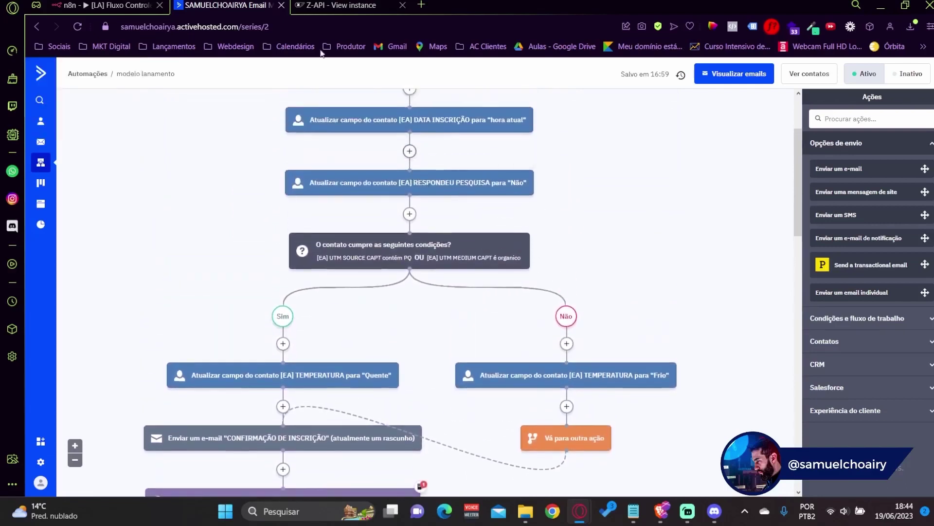
# Return to the n8n workflow and save its changes.
pyautogui.click(129, 4)
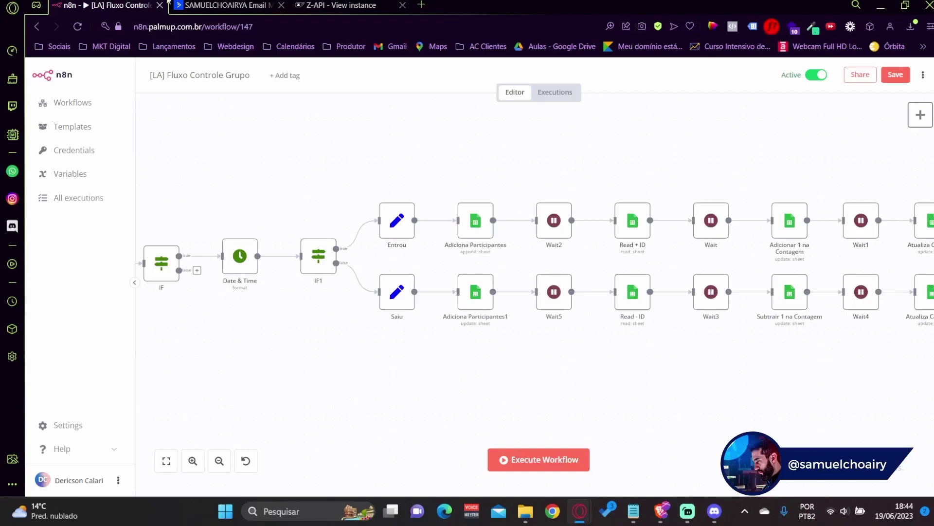
pyautogui.click(896, 74)
# Switch to the control spreadsheet and look over the Comunidades, Participantes and Captação sheets.
pyautogui.moveTo(666, 513)
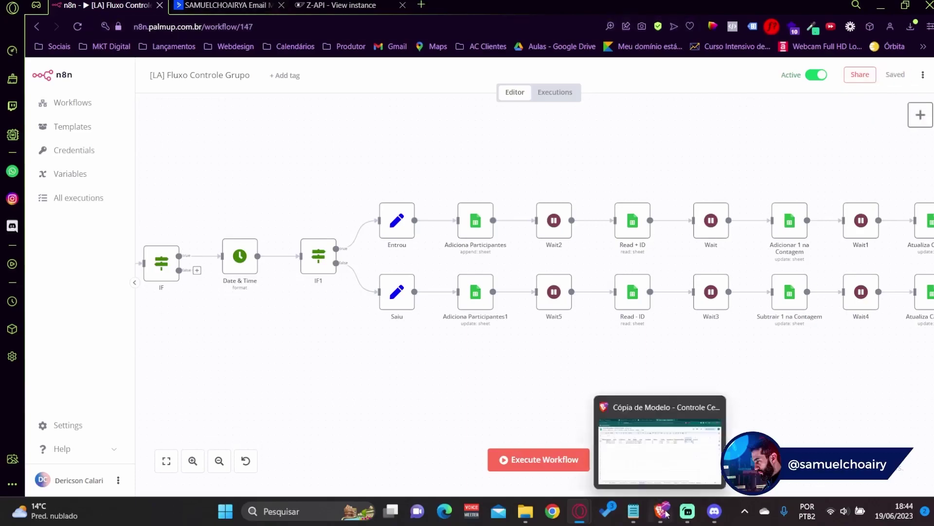
pyautogui.click(666, 490)
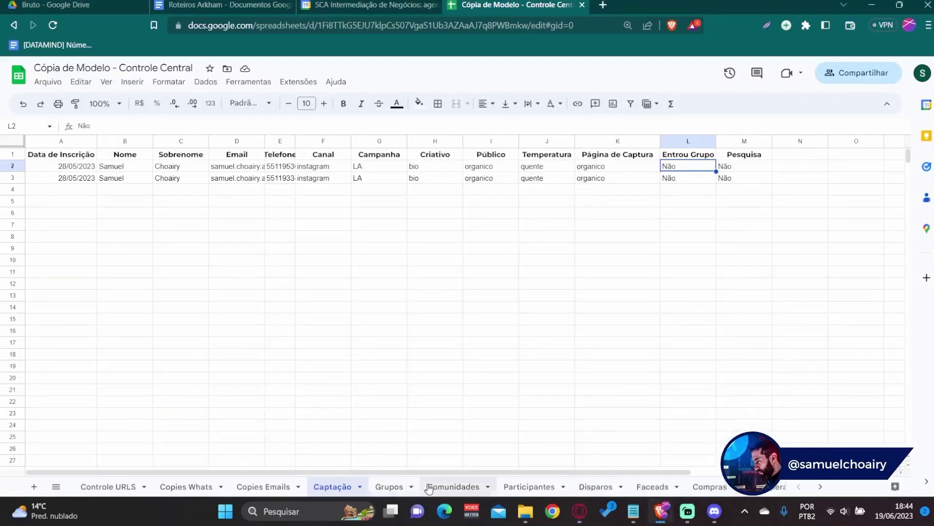
pyautogui.click(453, 486)
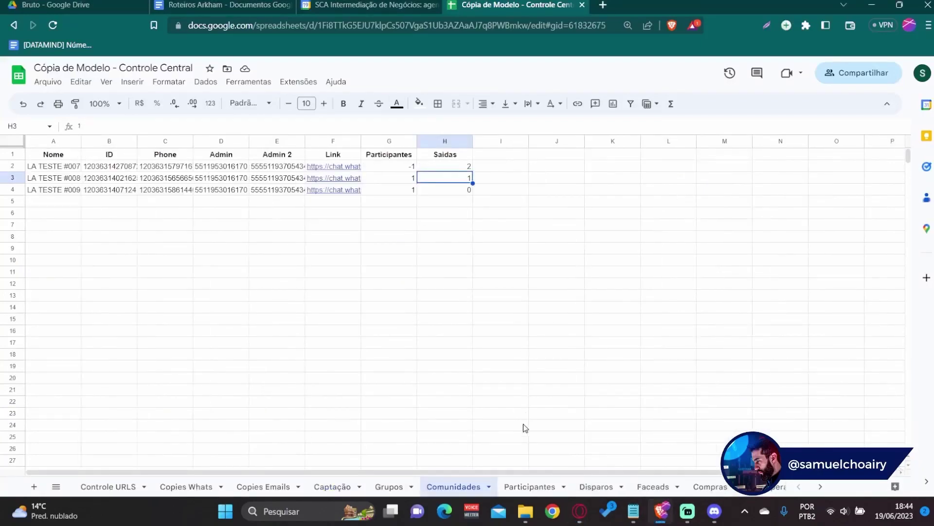
pyautogui.click(528, 486)
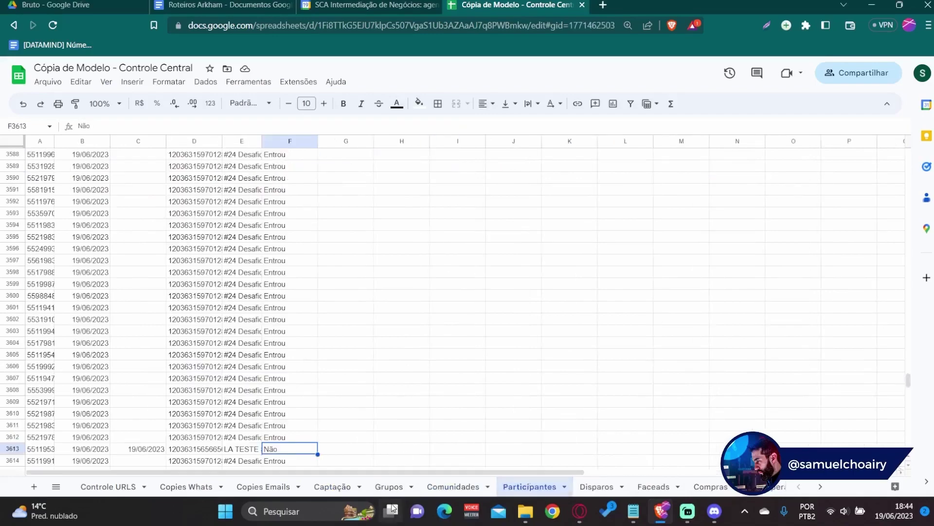
pyautogui.moveTo(391, 510)
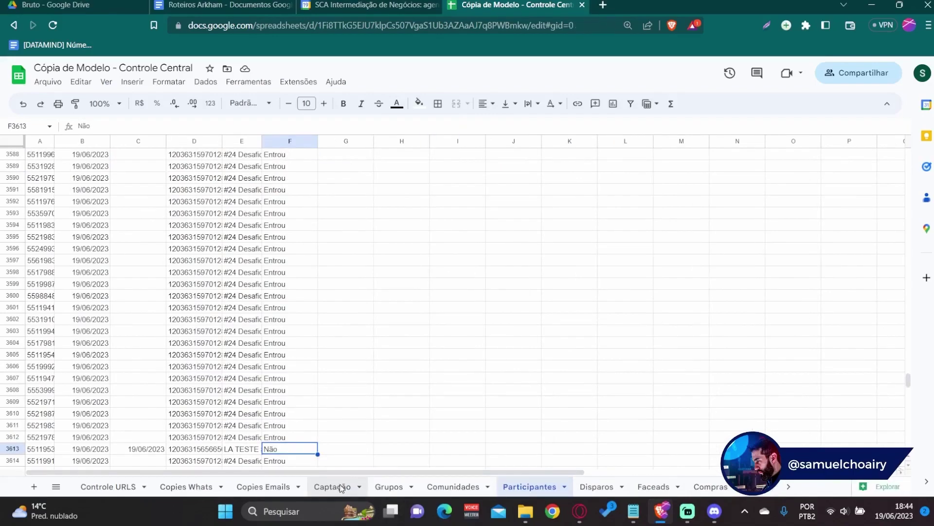
pyautogui.click(336, 486)
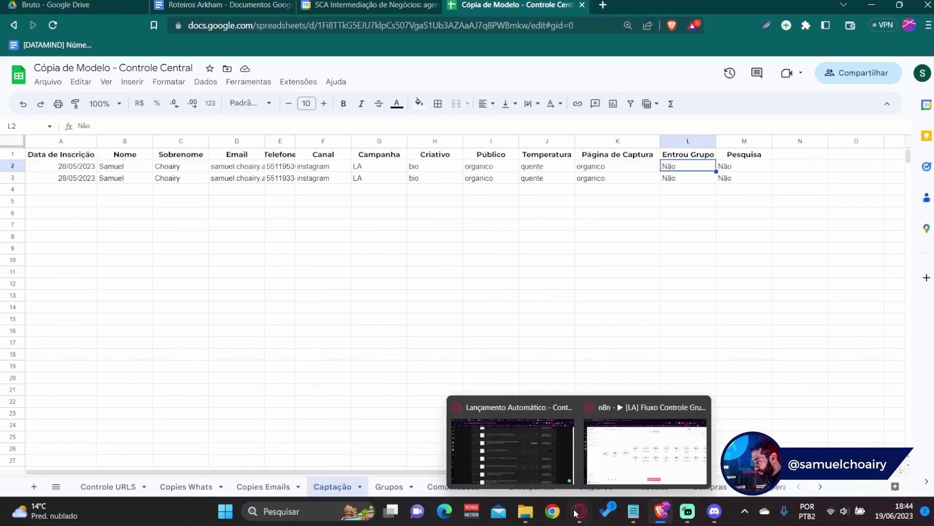
# Go back to the n8n workflow and view the complete flow from Webhook to both Captação update nodes.
pyautogui.moveTo(593, 506)
pyautogui.click(647, 446)
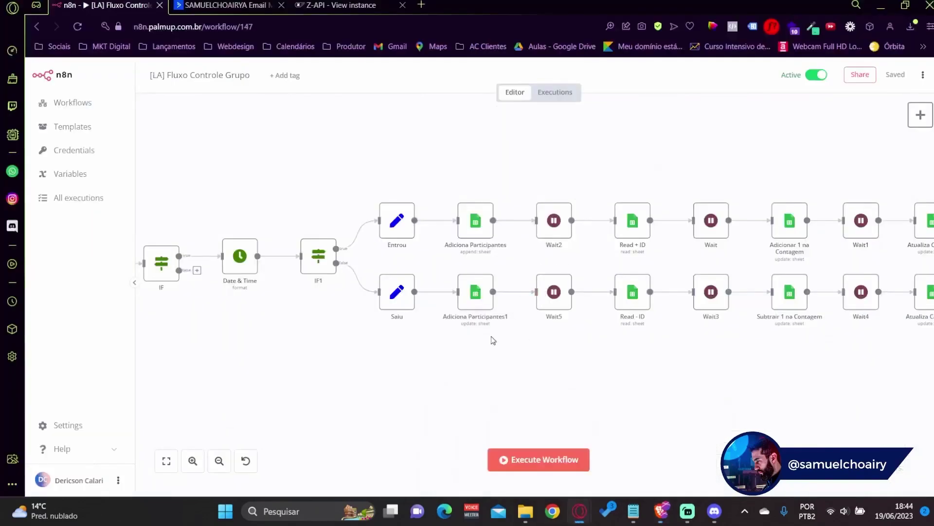
pyautogui.click(219, 460)
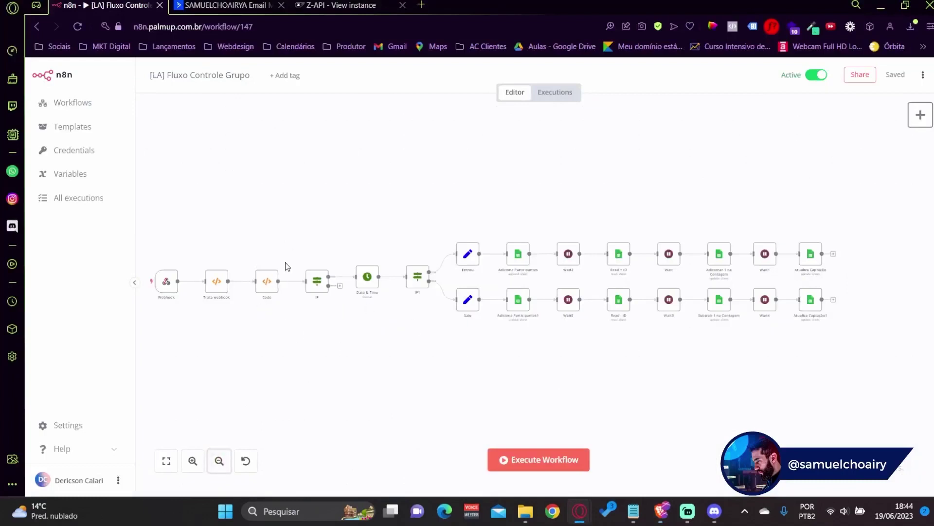